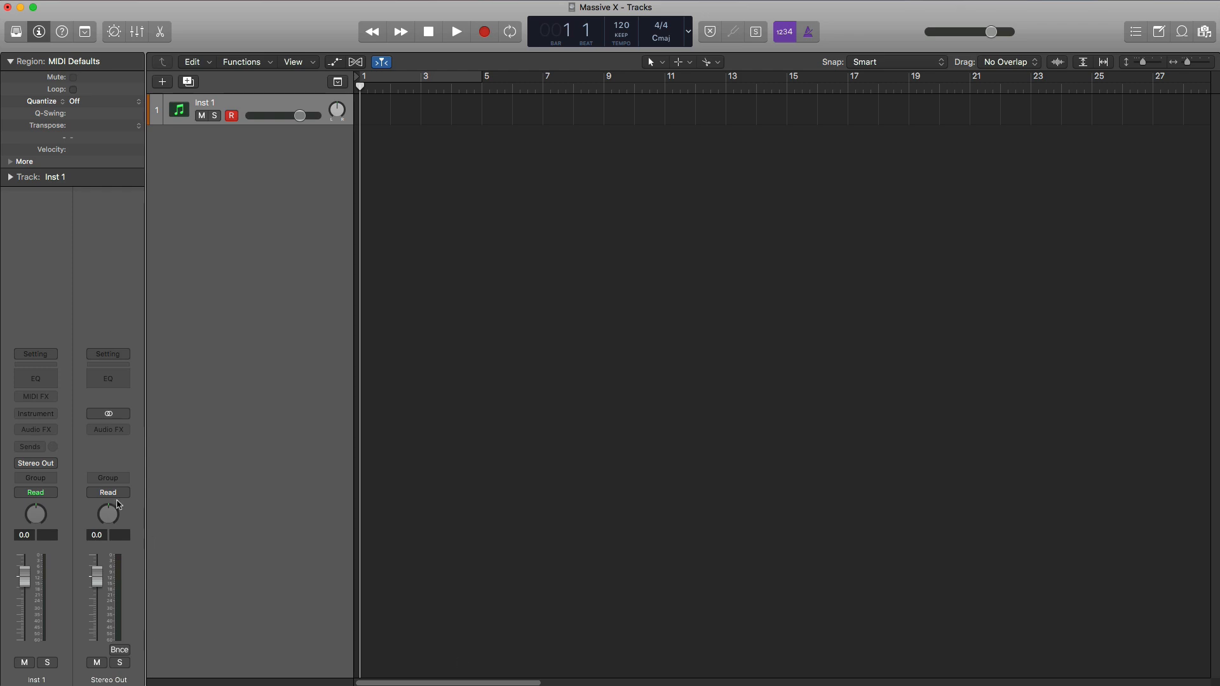
# - Load the stereo version of Massive X as the instrument on the Inst 1 track
pyautogui.click(51, 415)
pyautogui.moveTo(72, 454)
pyautogui.moveTo(127, 446)
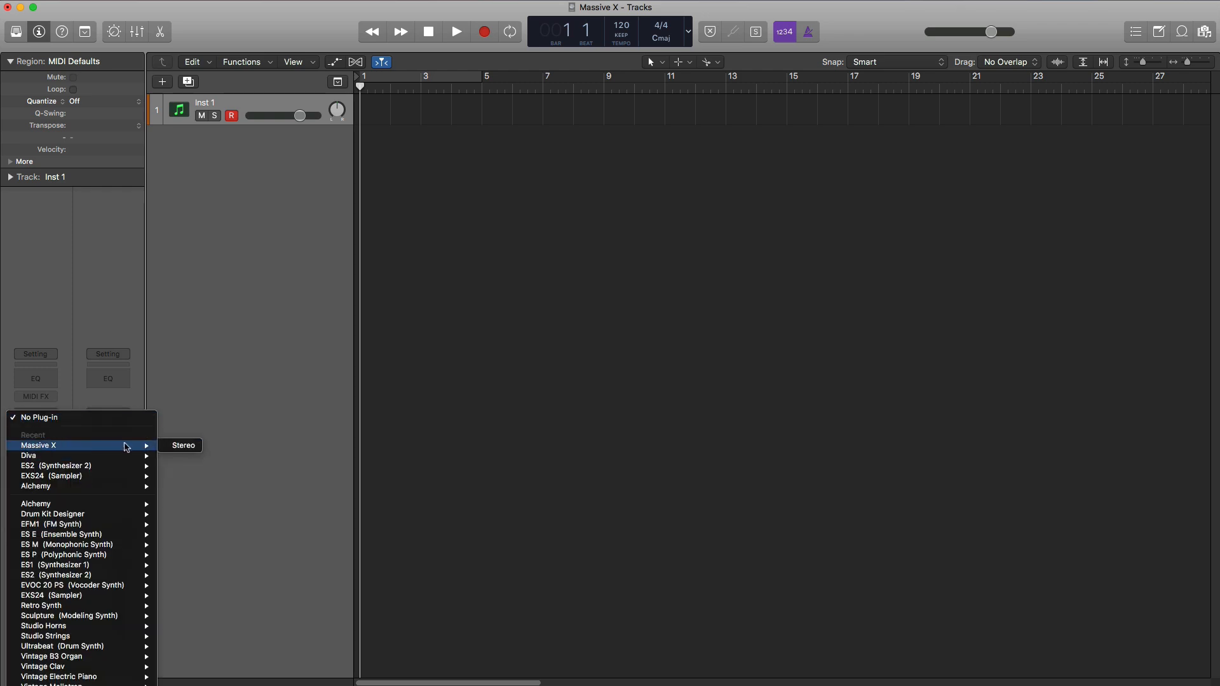
pyautogui.click(169, 446)
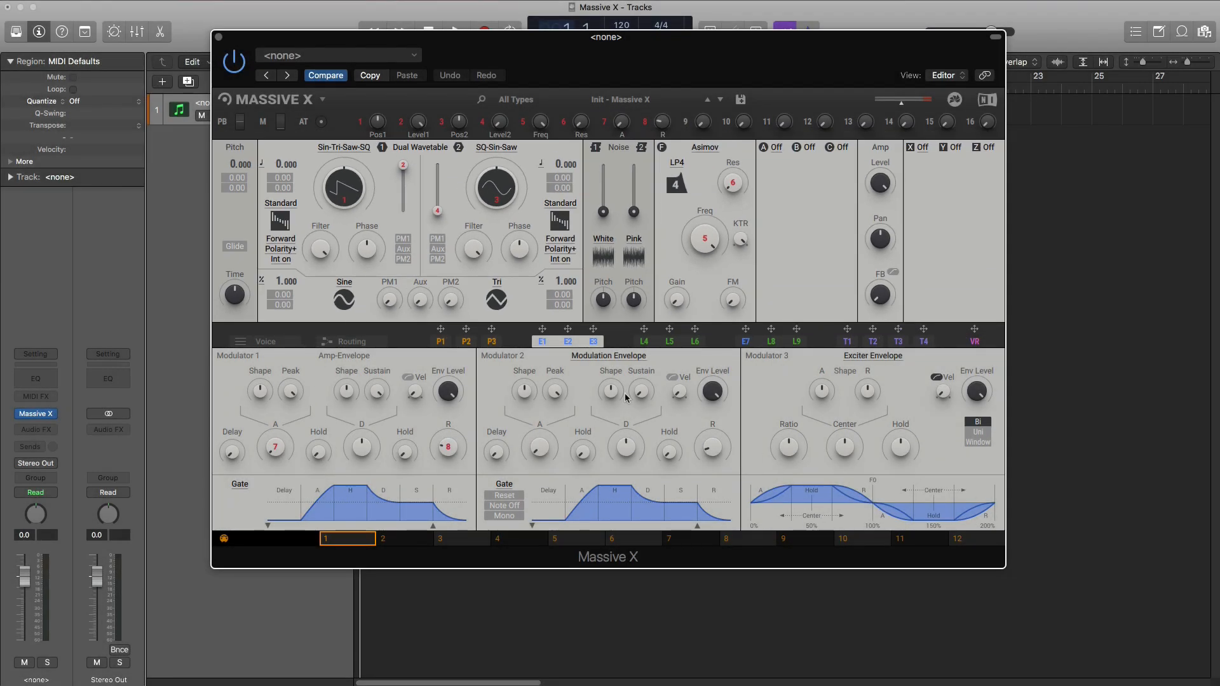
# - View the synth's voice settings, then route oscillator 2 directly into the Asimov filter in the routing diagram
pyautogui.click(286, 348)
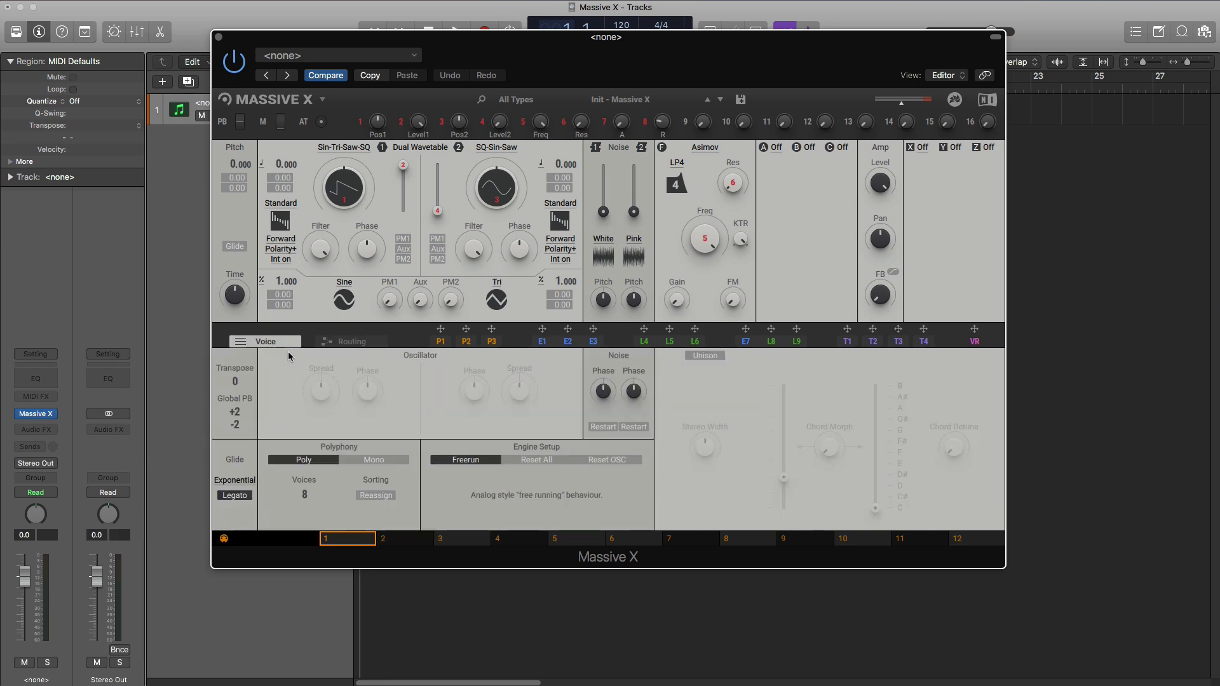
pyautogui.click(354, 343)
pyautogui.click(354, 344)
pyautogui.click(355, 343)
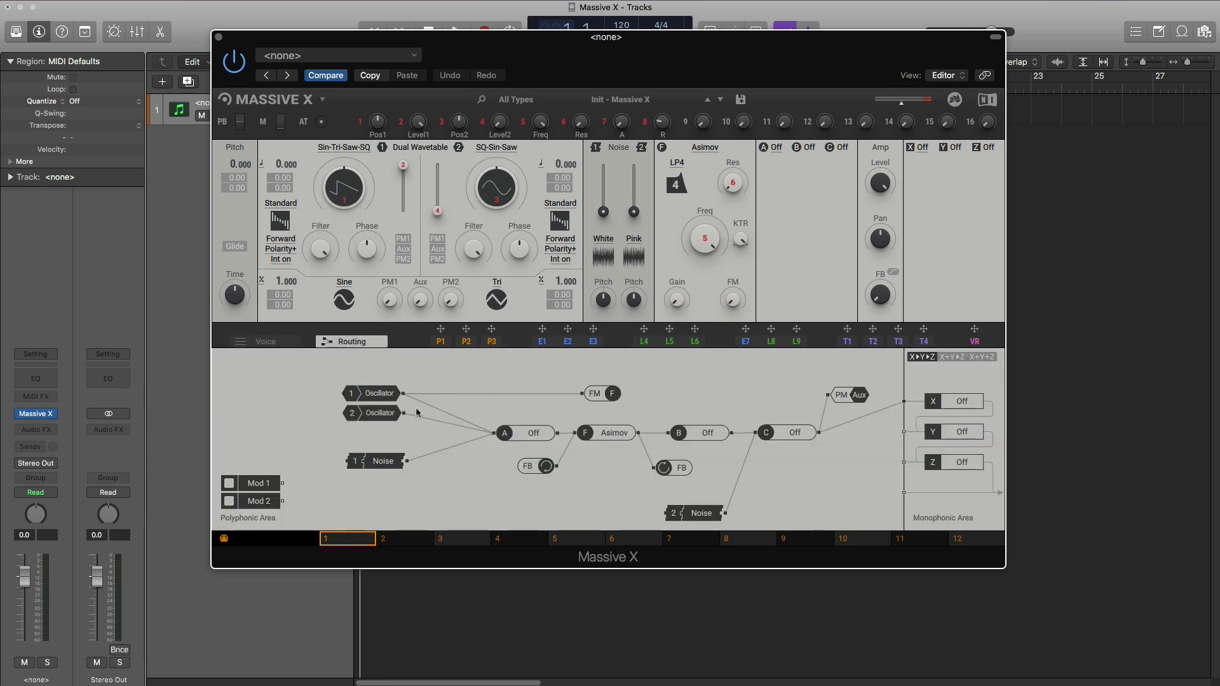
pyautogui.moveTo(404, 413); pyautogui.dragTo(574, 437)
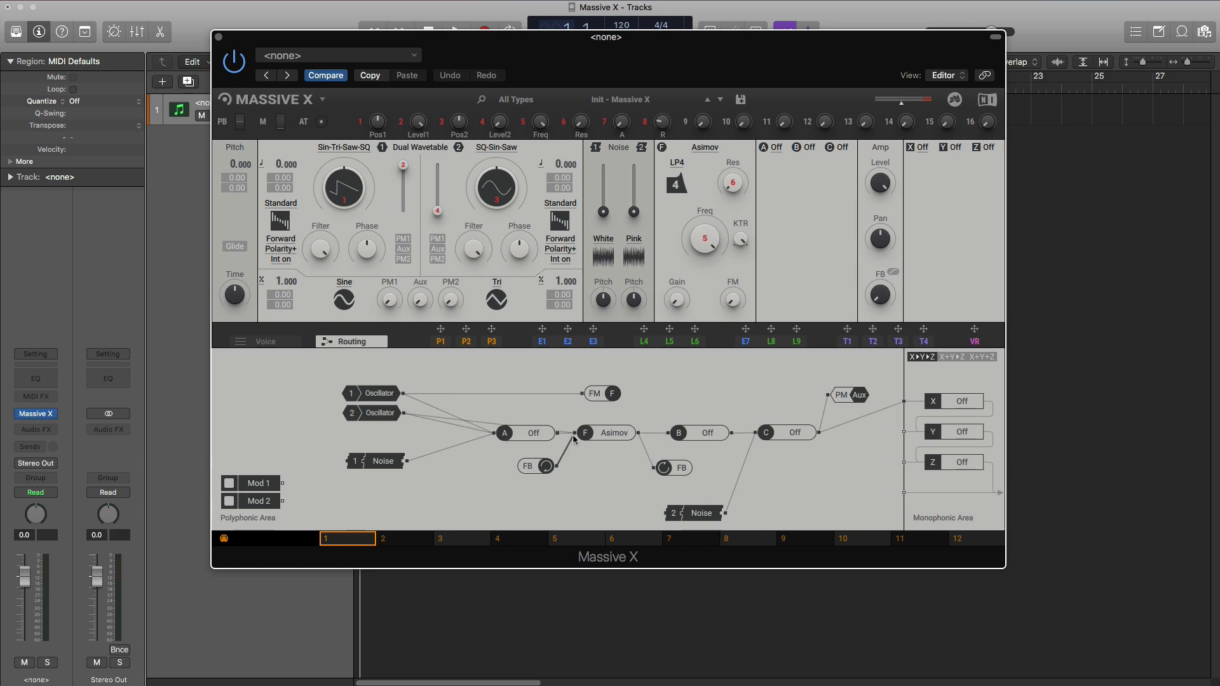
# - Review the voice settings and the performer, envelope, LFO and tracker modulation sources, including P1, P2, L4–L6 and T2–T4
pyautogui.click(274, 345)
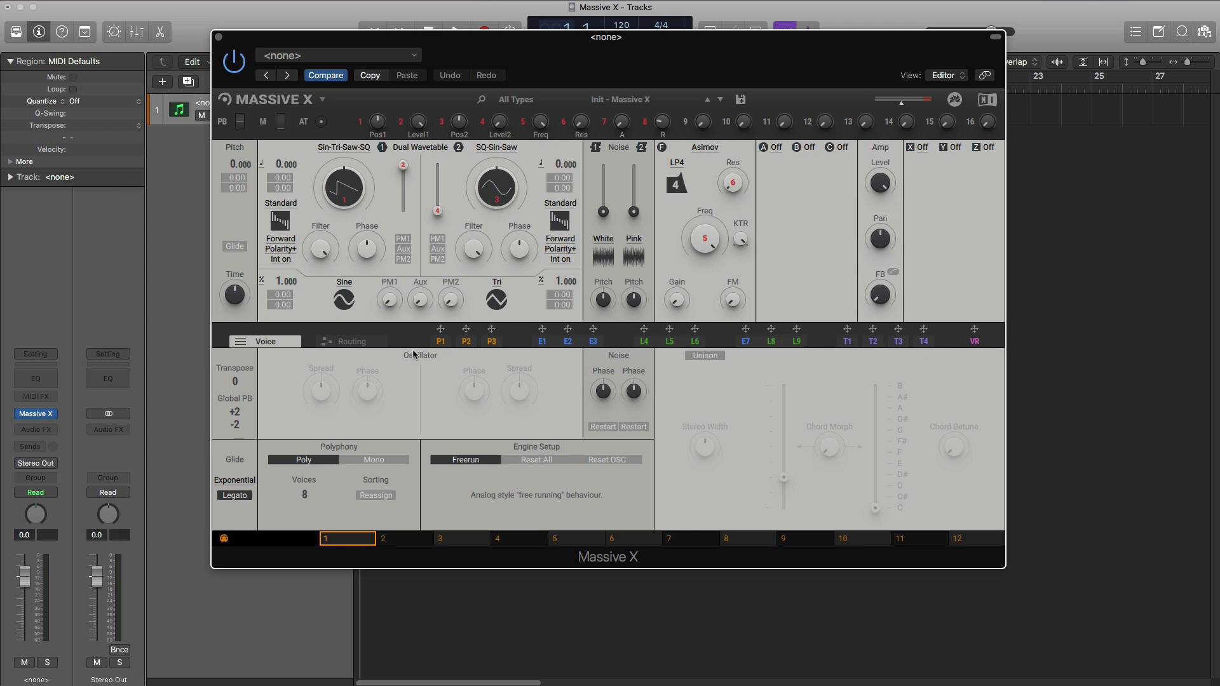
pyautogui.click(441, 344)
pyautogui.click(467, 345)
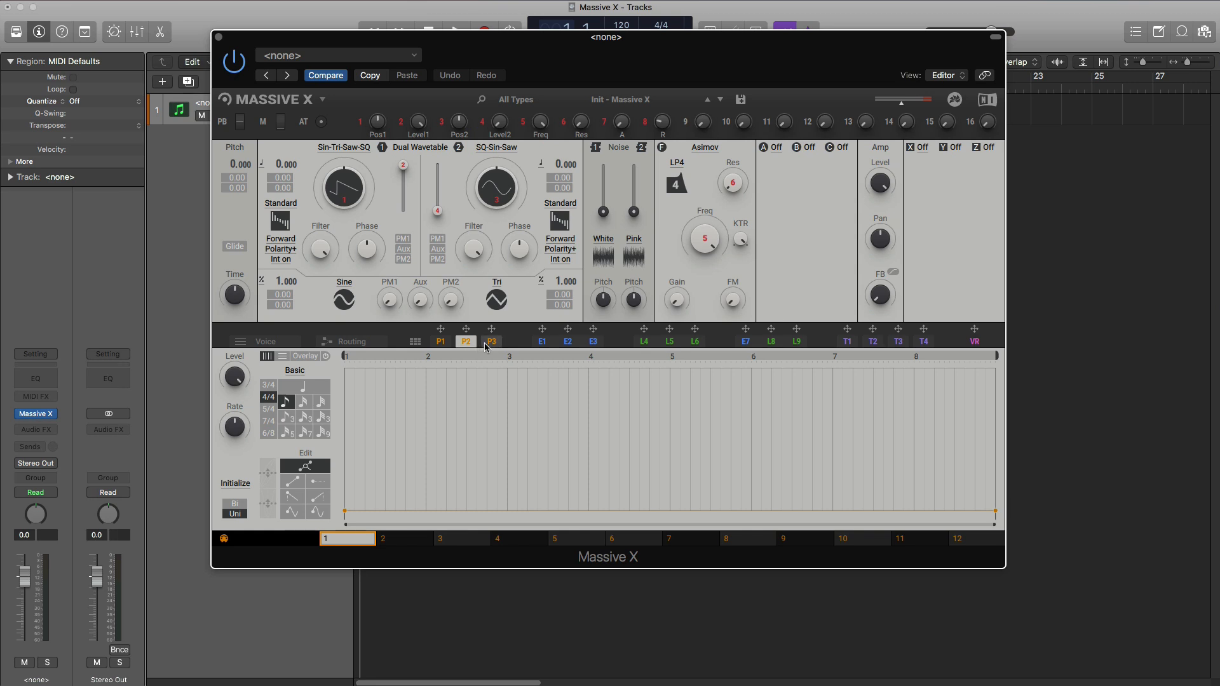
pyautogui.click(441, 343)
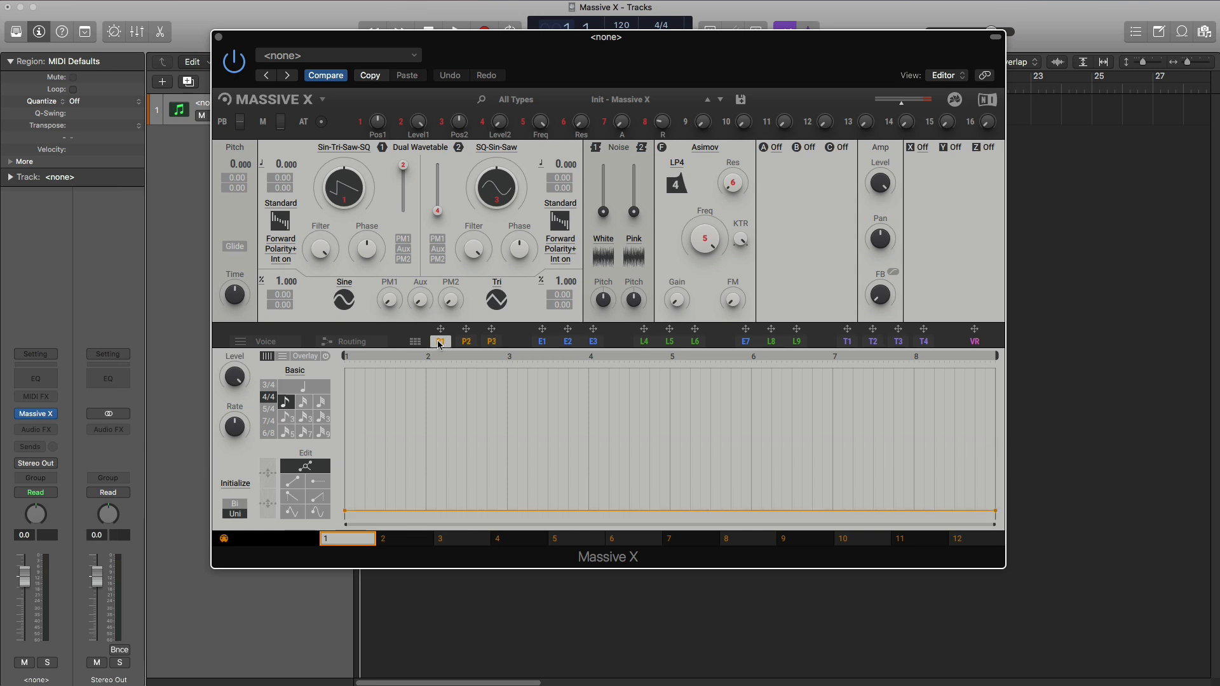
pyautogui.click(559, 347)
pyautogui.click(641, 346)
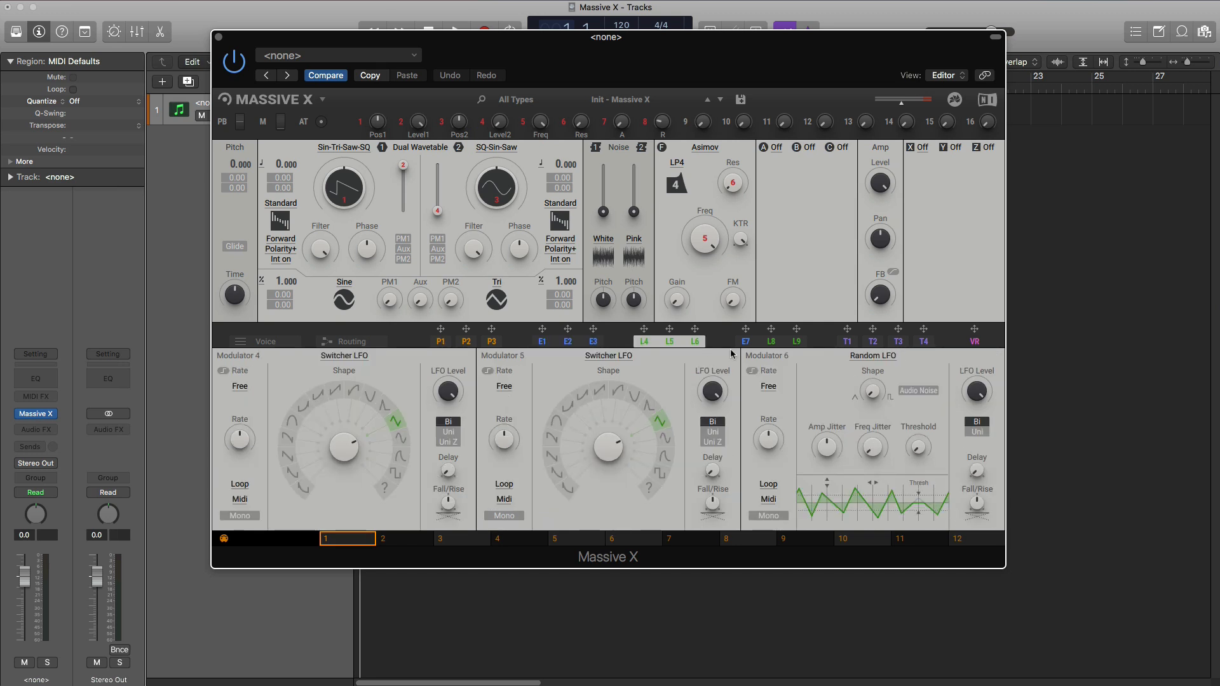
pyautogui.click(847, 343)
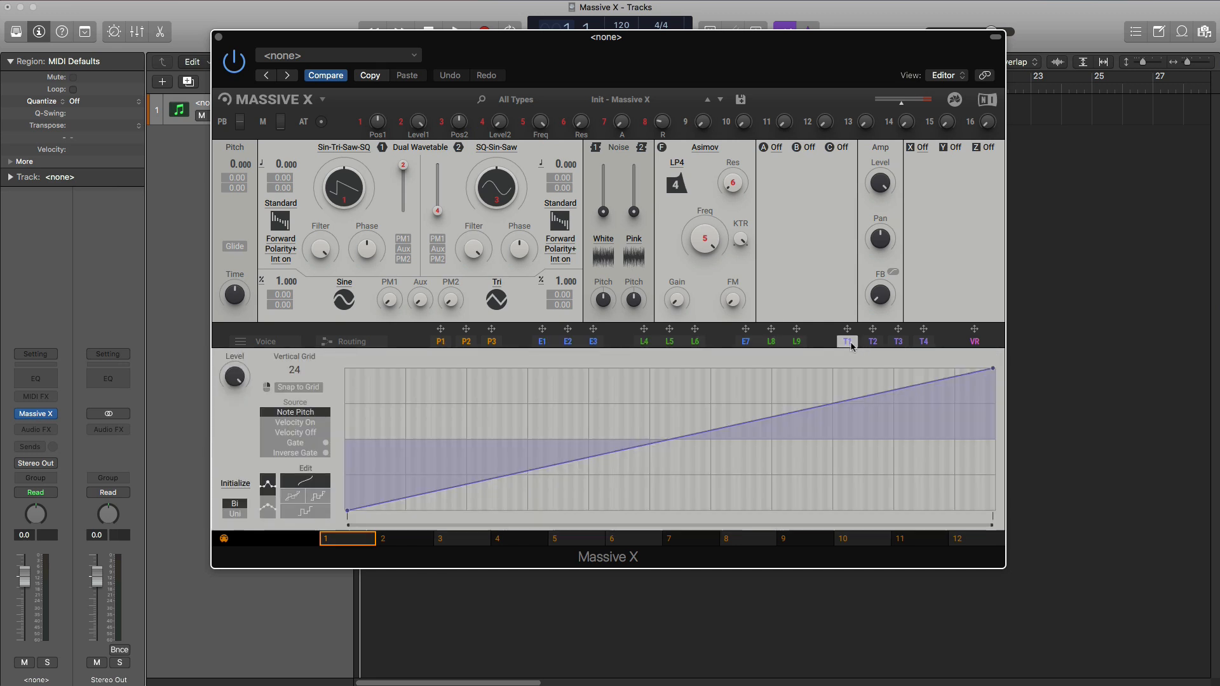
pyautogui.click(898, 343)
pyautogui.click(921, 344)
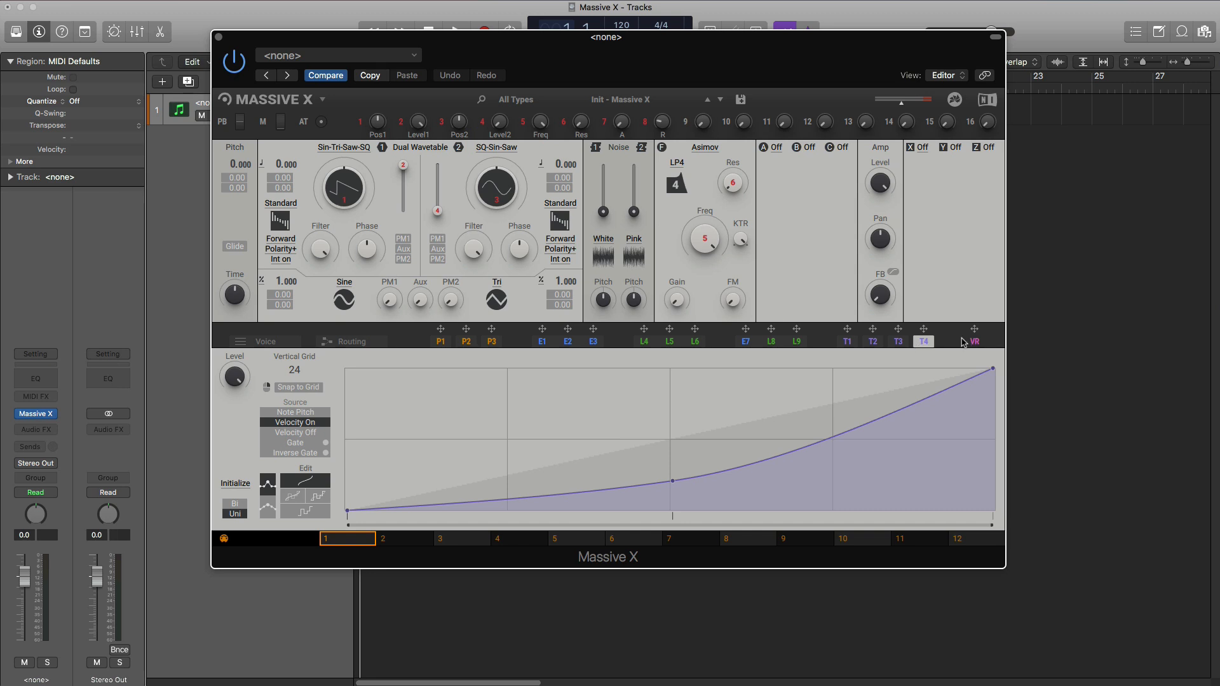
pyautogui.moveTo(974, 328); pyautogui.dragTo(949, 327)
# - Browse the Basics and Operators wavetable categories available for oscillator 1
pyautogui.click(352, 148)
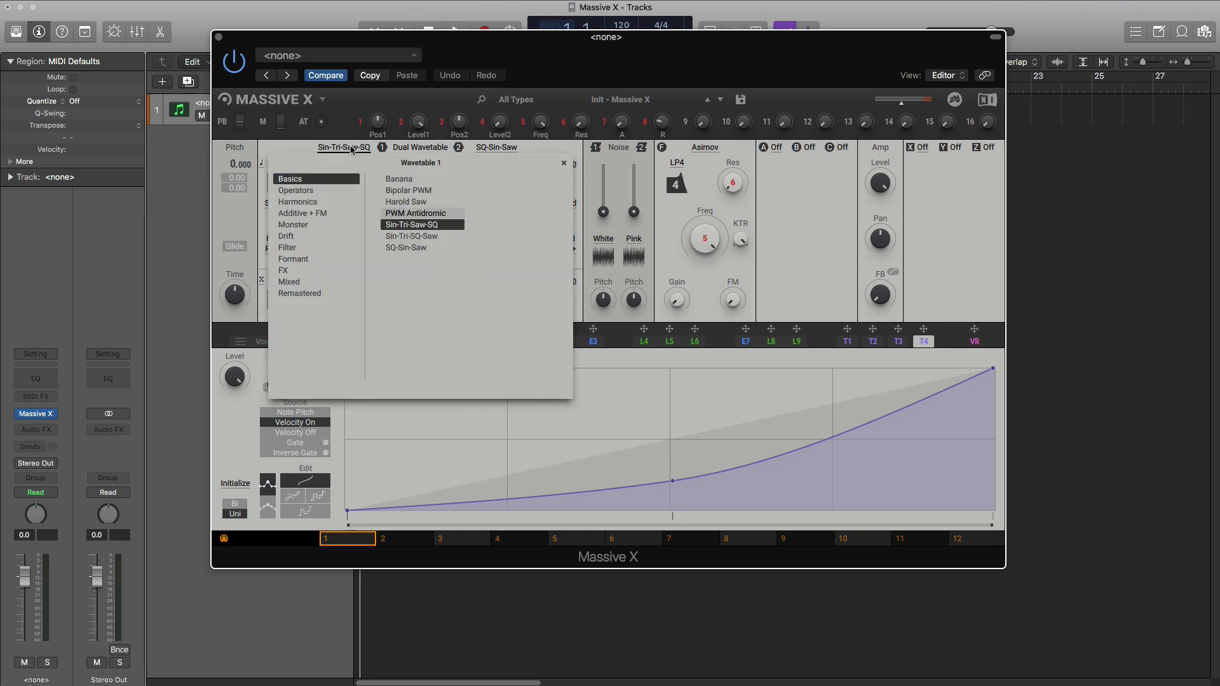
pyautogui.click(312, 190)
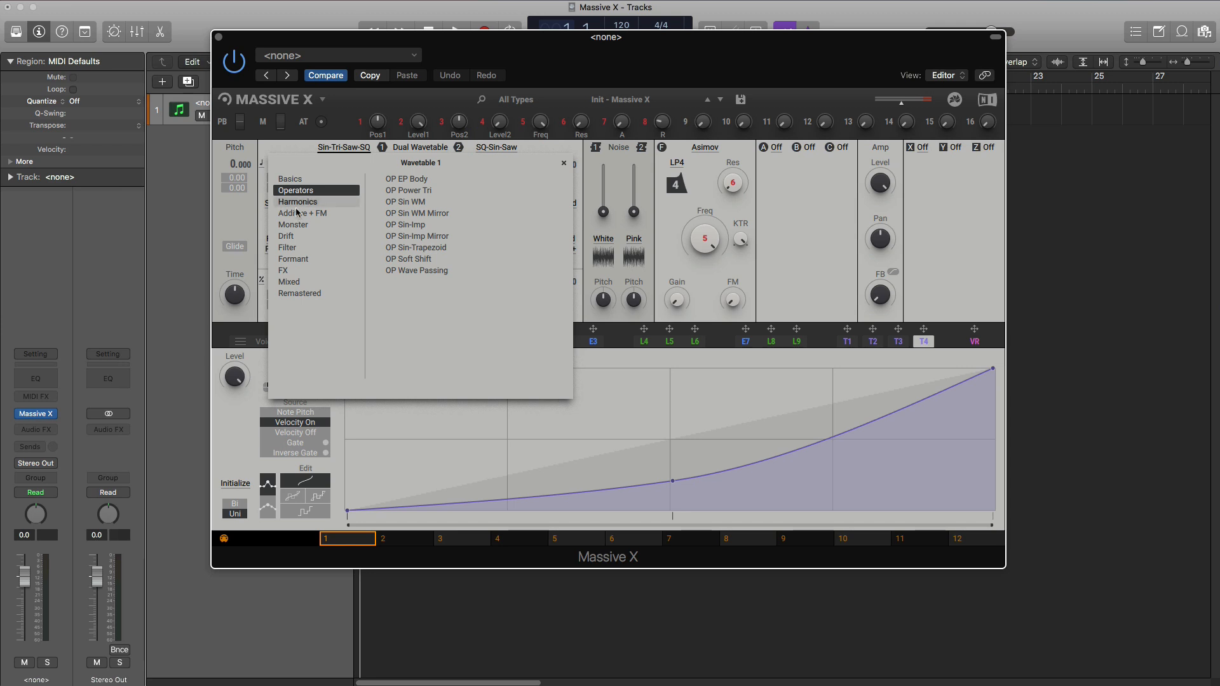
pyautogui.click(358, 132)
pyautogui.click(344, 151)
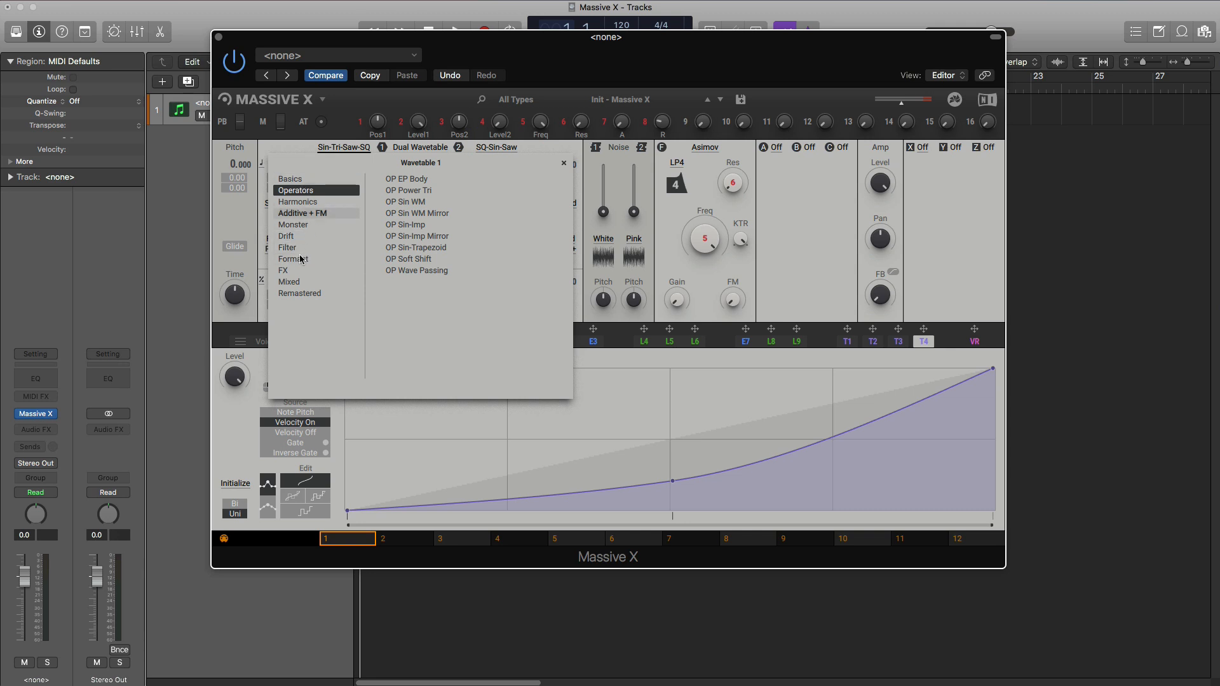
pyautogui.click(301, 183)
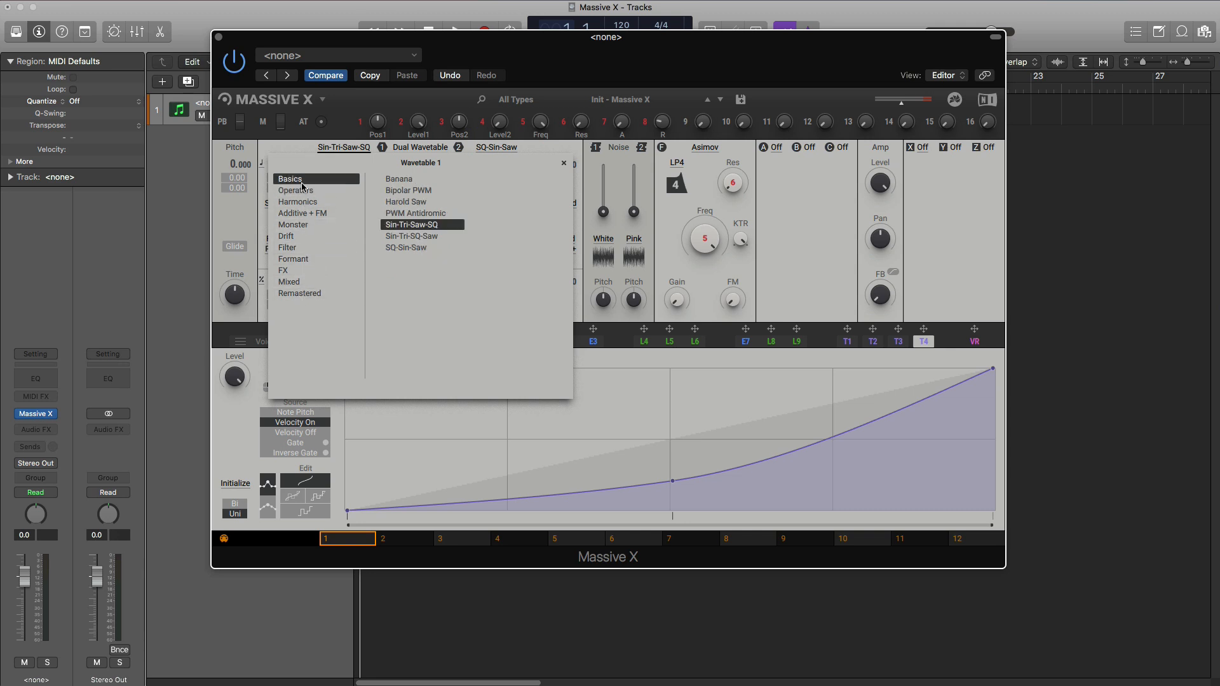
# - Audition Monster wavetables on oscillator 1, including Dragon Crush, Goo, Gorilla Alpha-Male, Hohlkopf, Mephista and Smearus
pyautogui.click(303, 226)
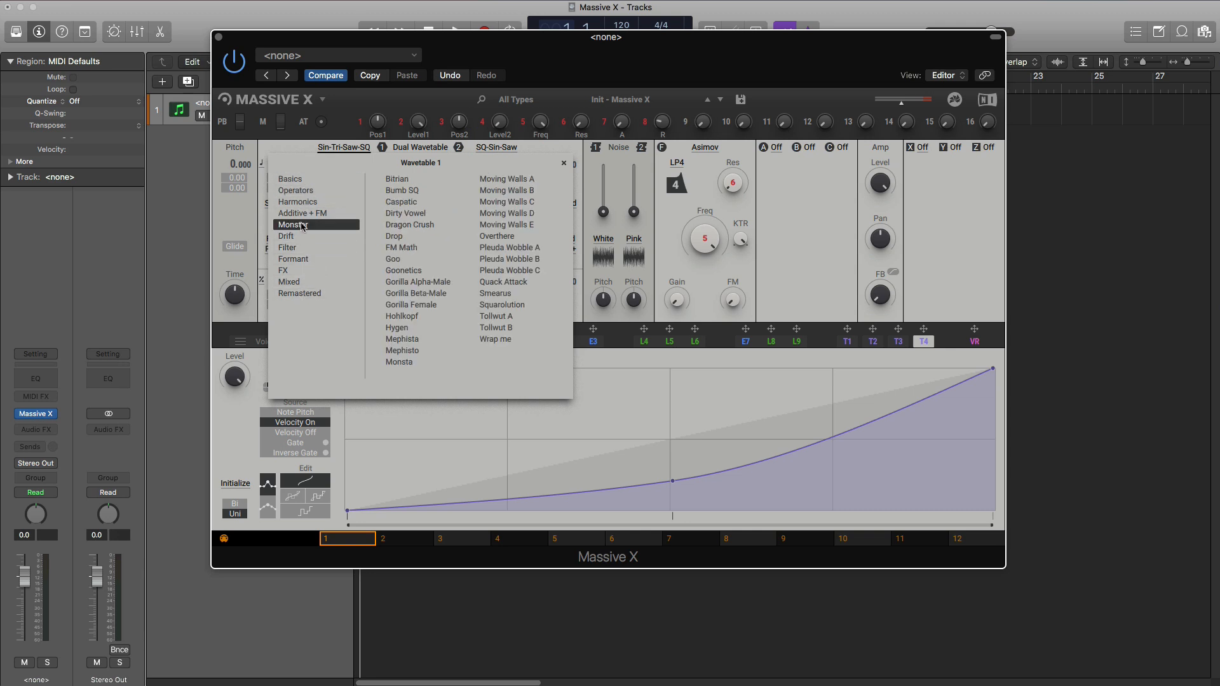
pyautogui.click(413, 226)
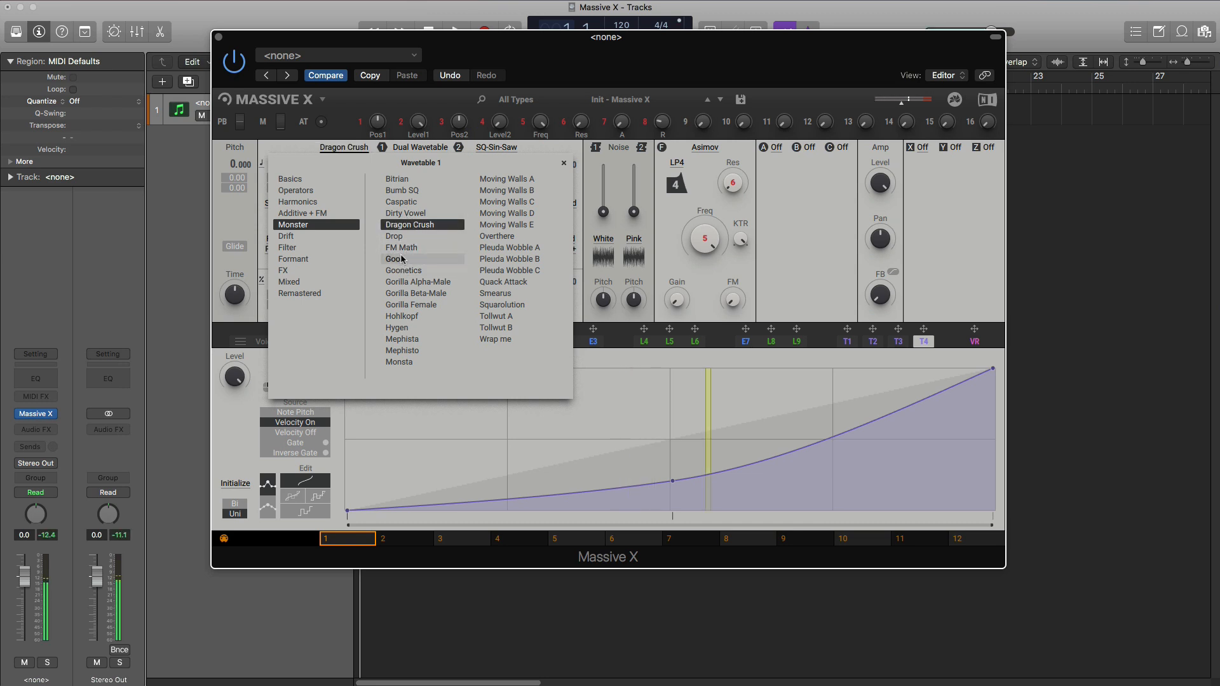
pyautogui.click(401, 255)
pyautogui.click(405, 281)
pyautogui.click(413, 318)
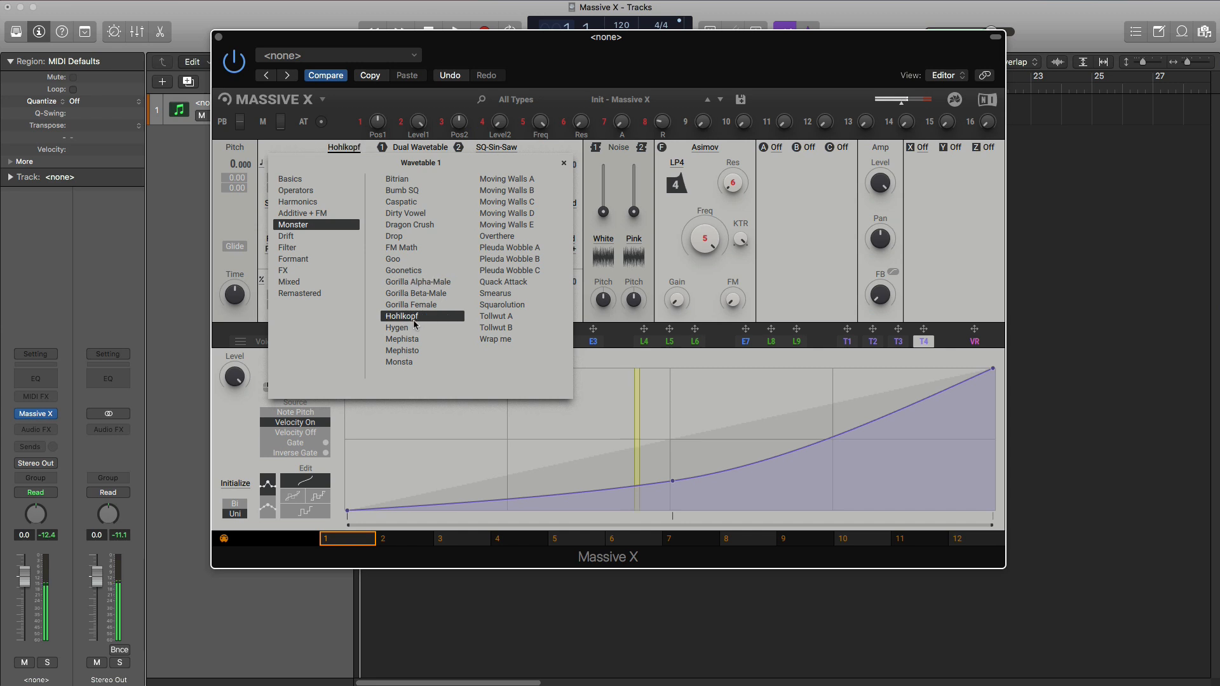
pyautogui.click(402, 339)
pyautogui.click(495, 294)
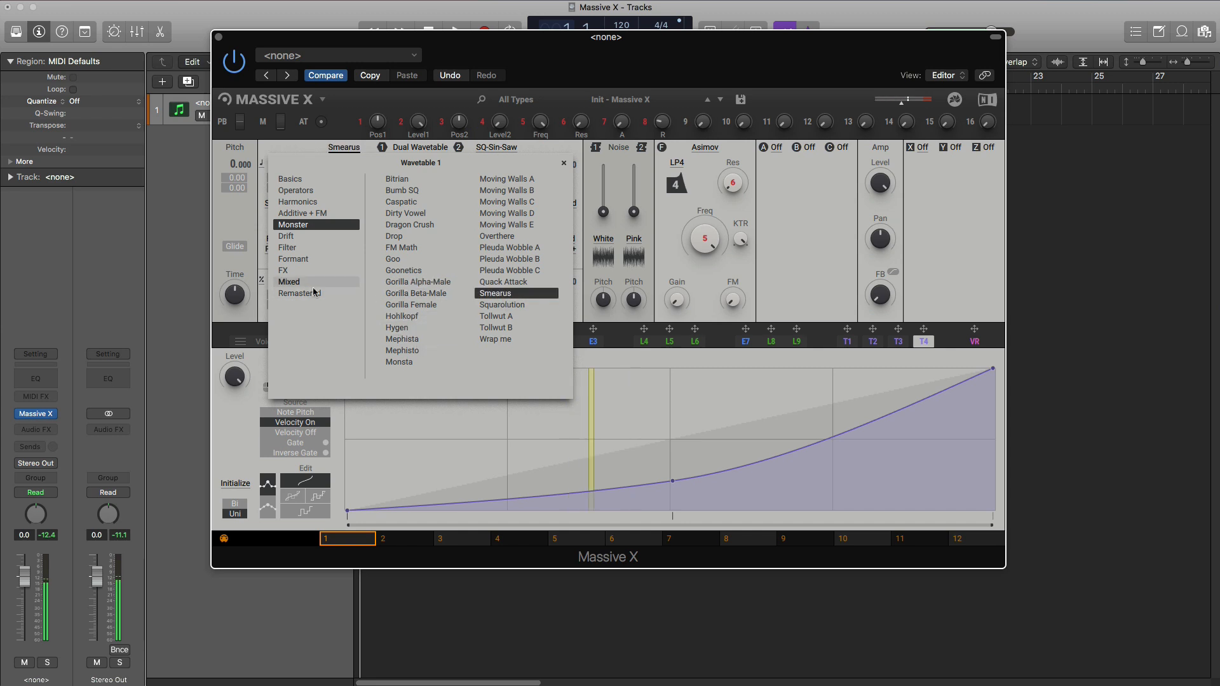
# - Audition LP Saw, the FX wavetables Schoen, Rainforest, Noise Seed and Jungle Morse, and the Mixed wavetables Raspel and Groll on oscillator 1
pyautogui.click(294, 247)
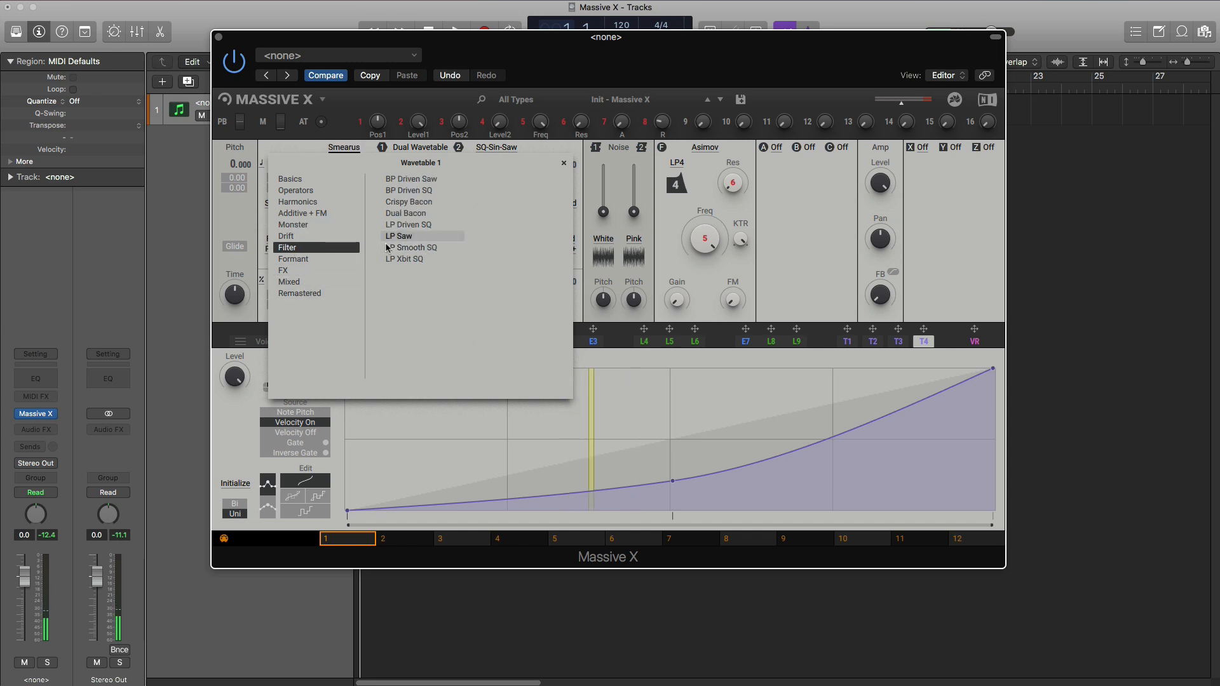
pyautogui.click(392, 236)
pyautogui.click(284, 270)
pyautogui.click(410, 247)
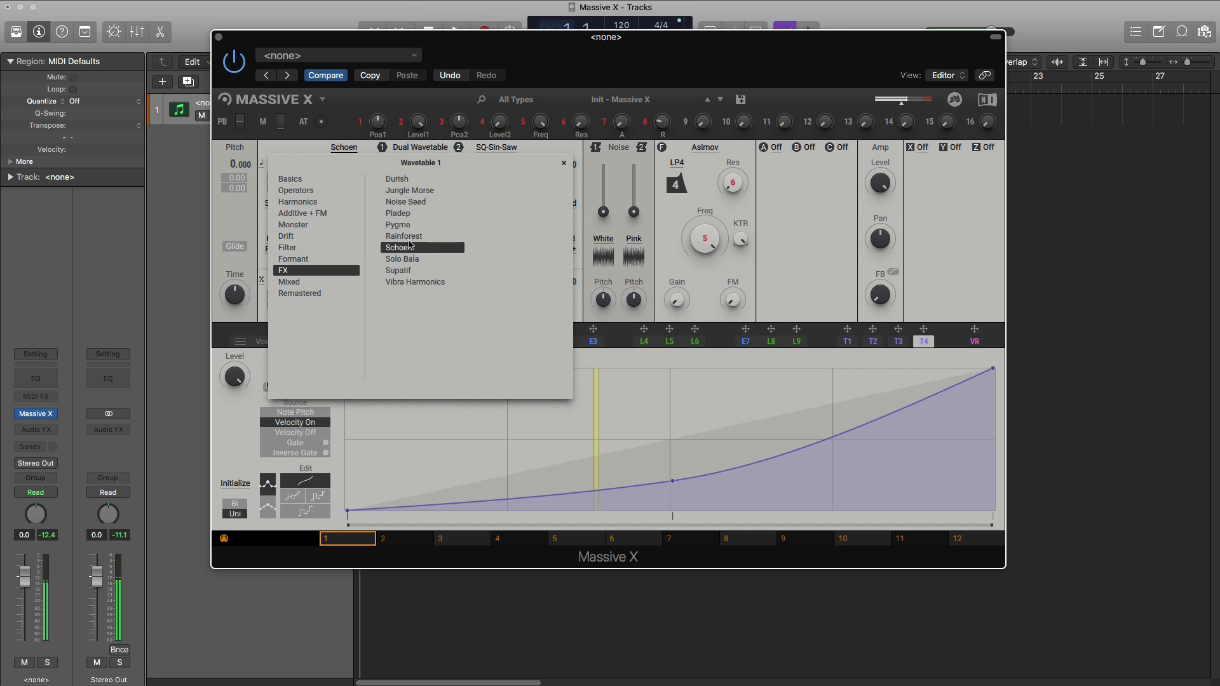
pyautogui.click(410, 236)
pyautogui.click(418, 202)
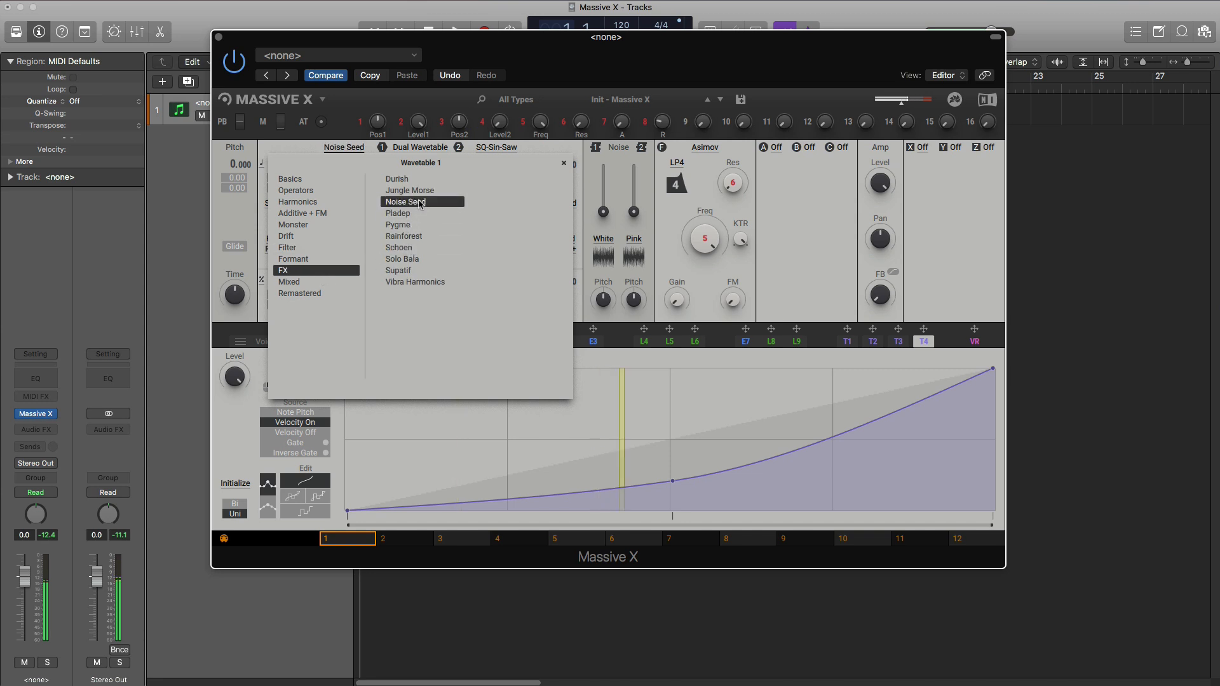
pyautogui.click(420, 190)
pyautogui.click(305, 283)
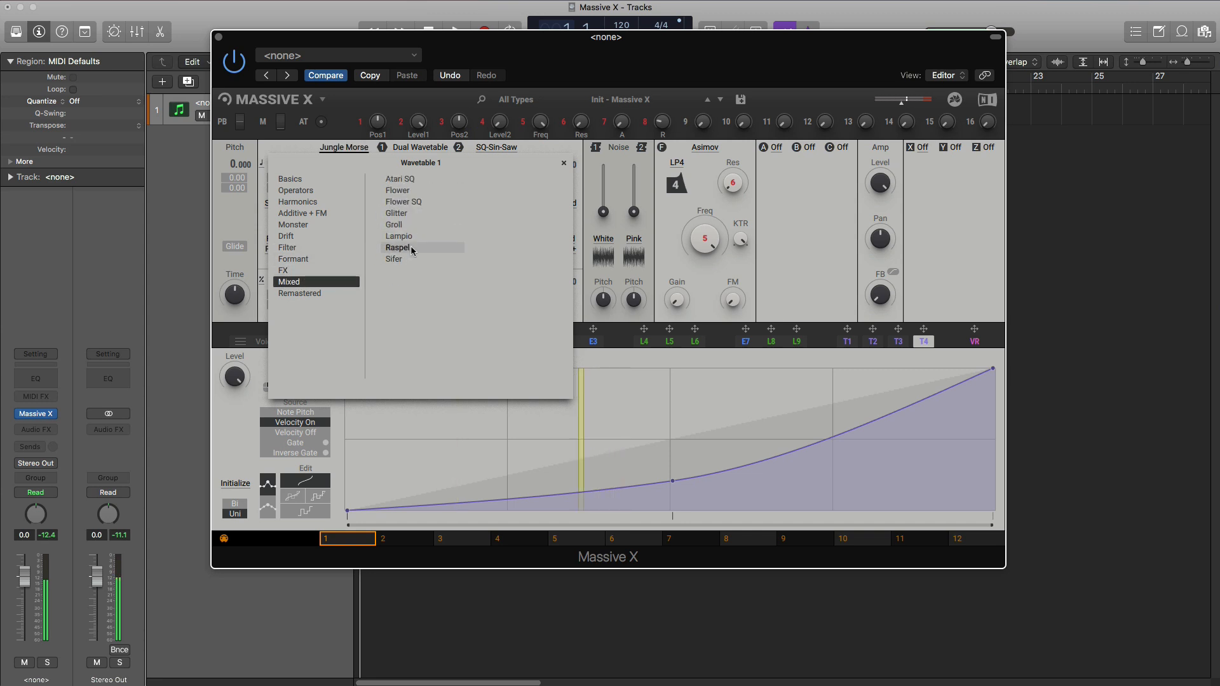
pyautogui.click(411, 248)
pyautogui.click(407, 226)
# - Choose the Kangaroo wavetable from the Remastered category for oscillator 1 and close the wavetable list
pyautogui.click(325, 294)
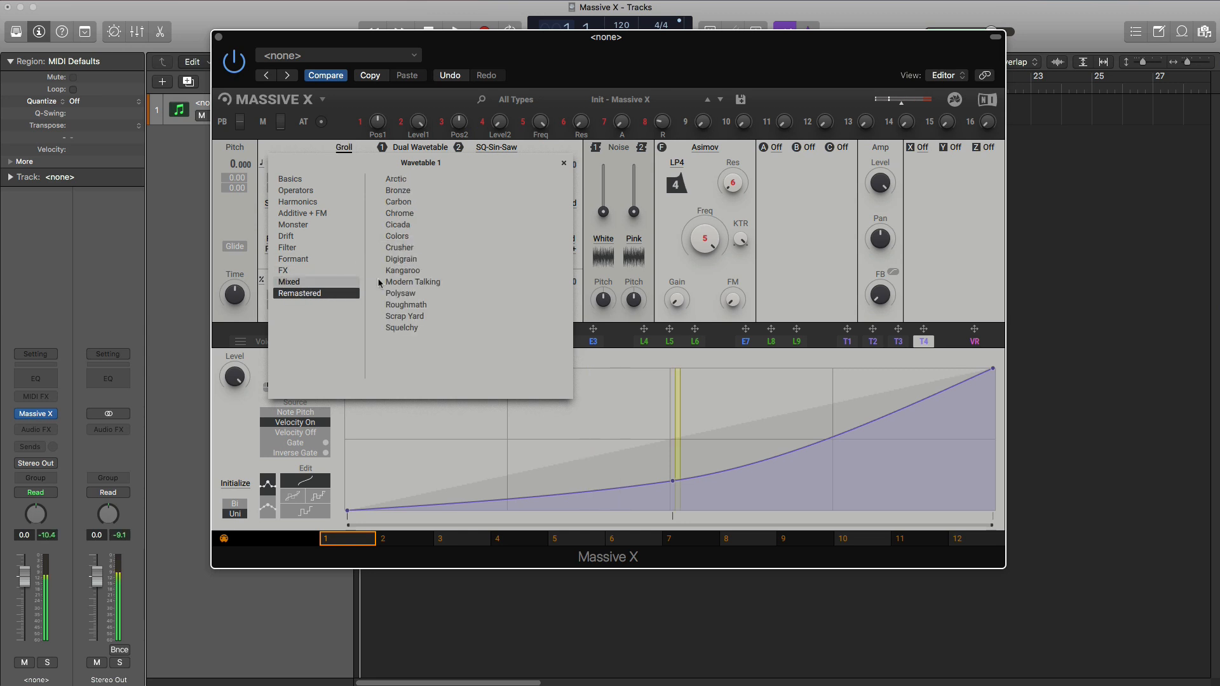
pyautogui.click(413, 271)
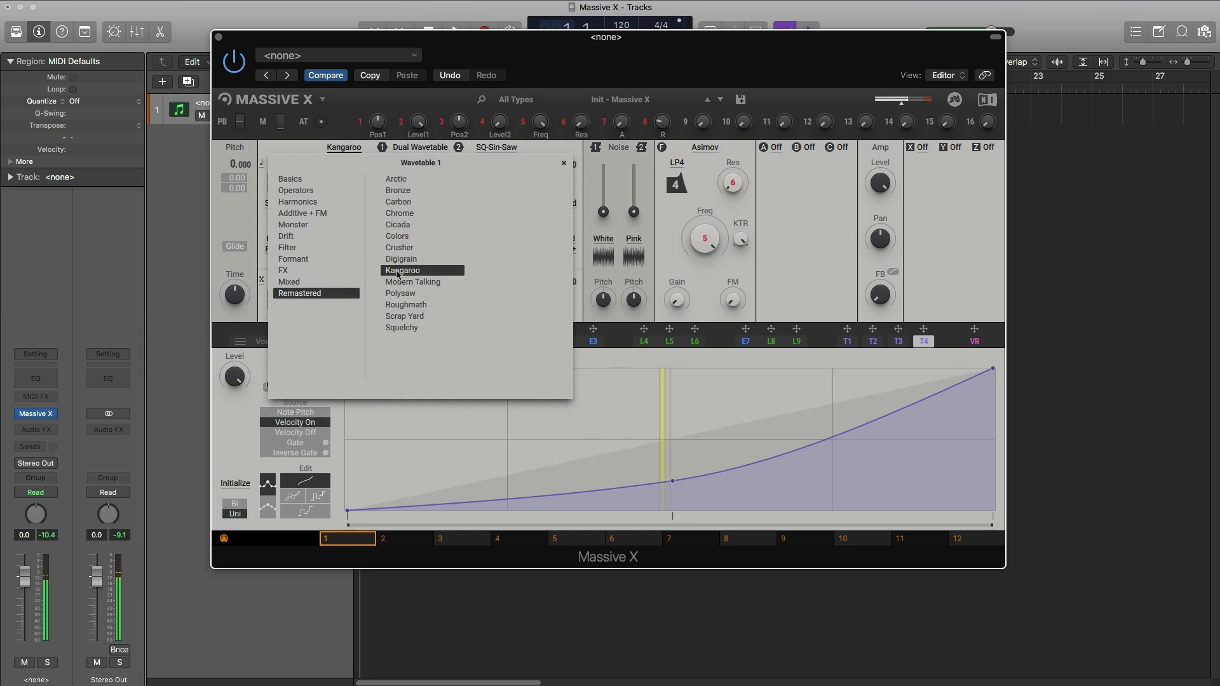
pyautogui.click(564, 164)
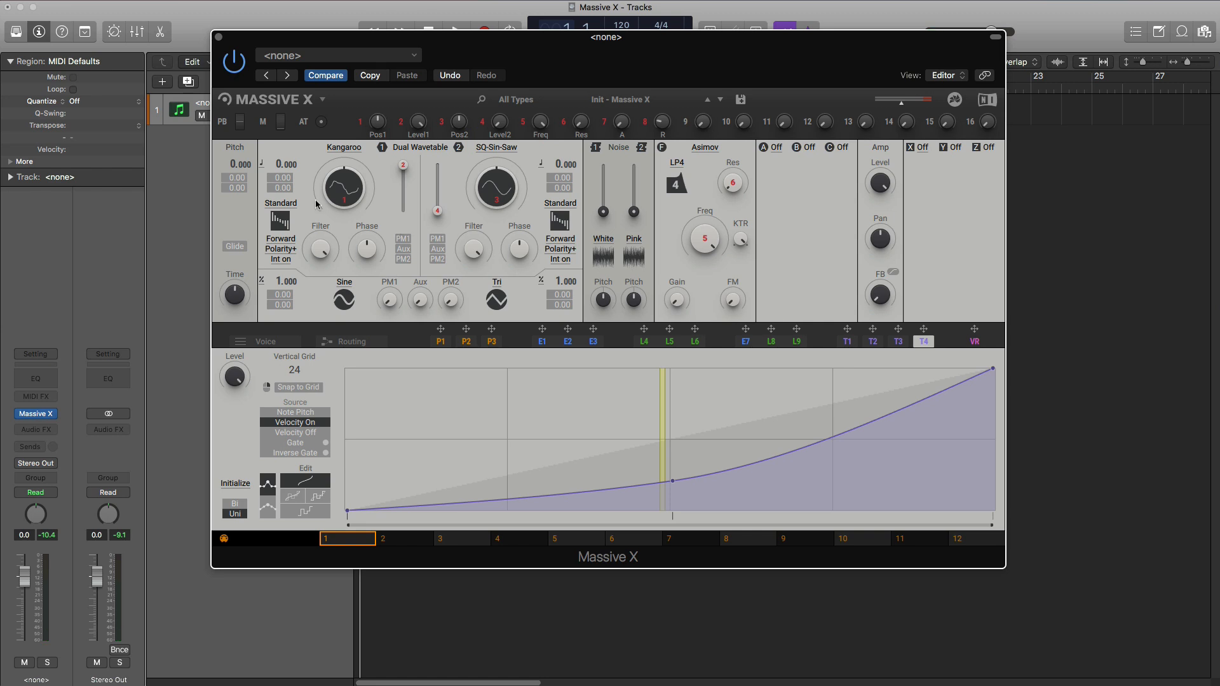
# - Try the Gorilla wavetable mode on oscillator 1 with its Kang and Kong variants
pyautogui.click(283, 208)
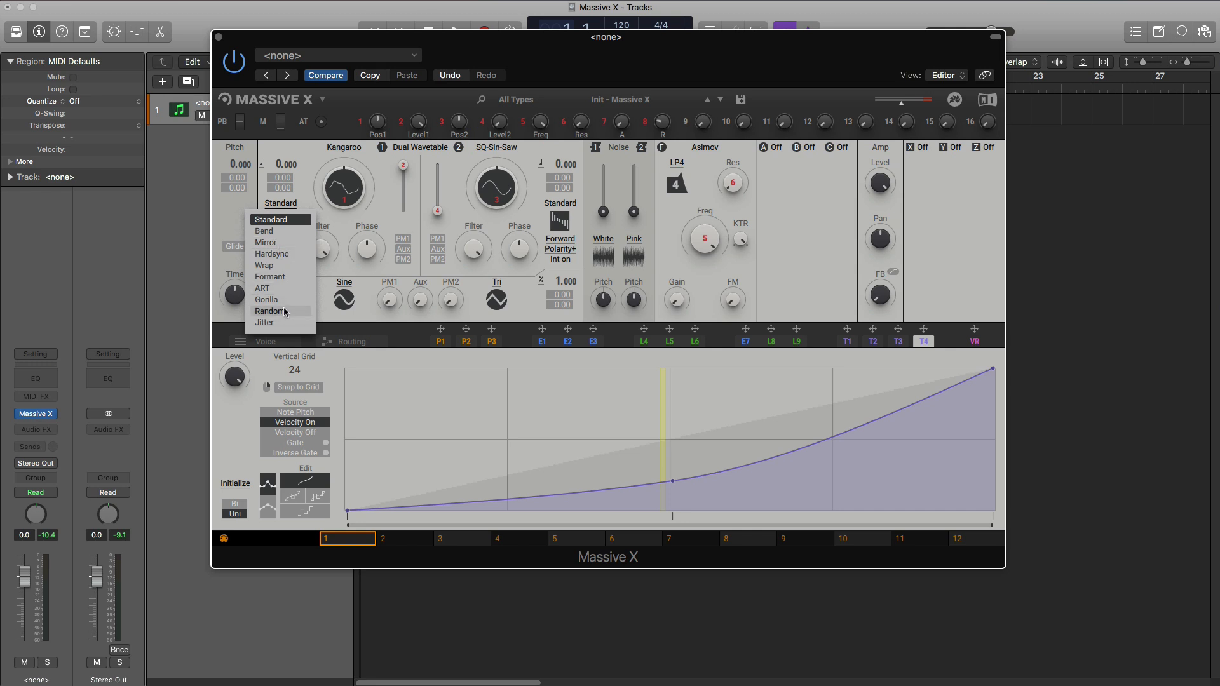
pyautogui.click(267, 300)
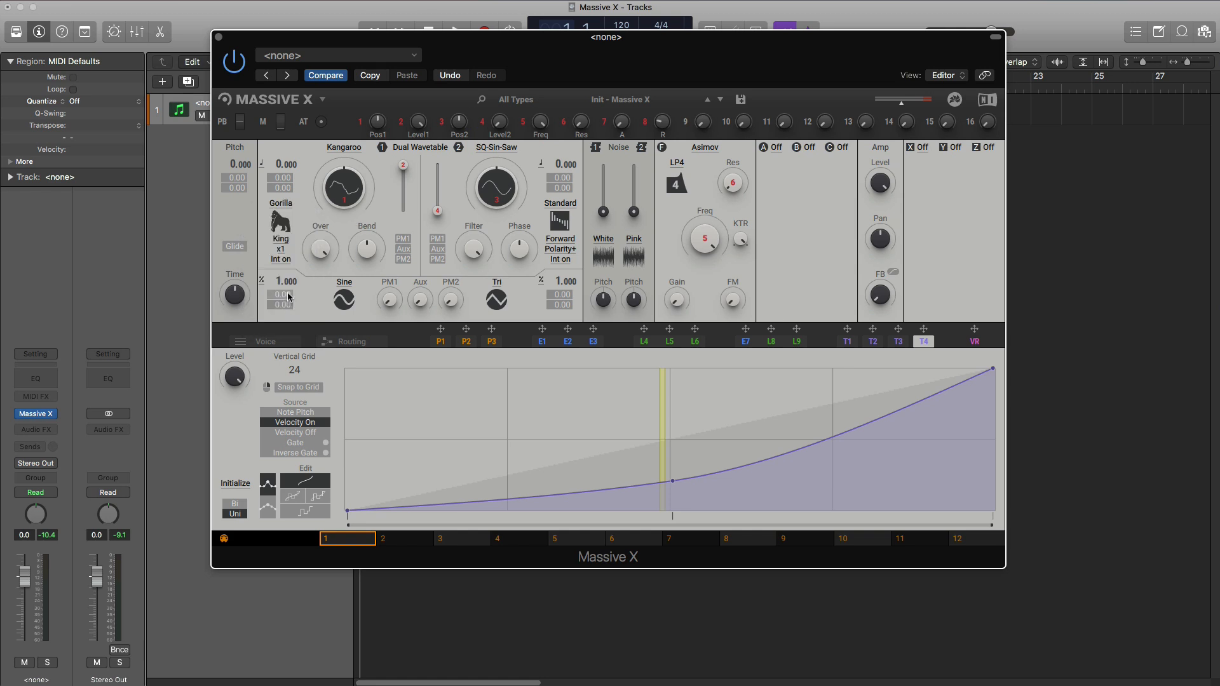
pyautogui.click(282, 240)
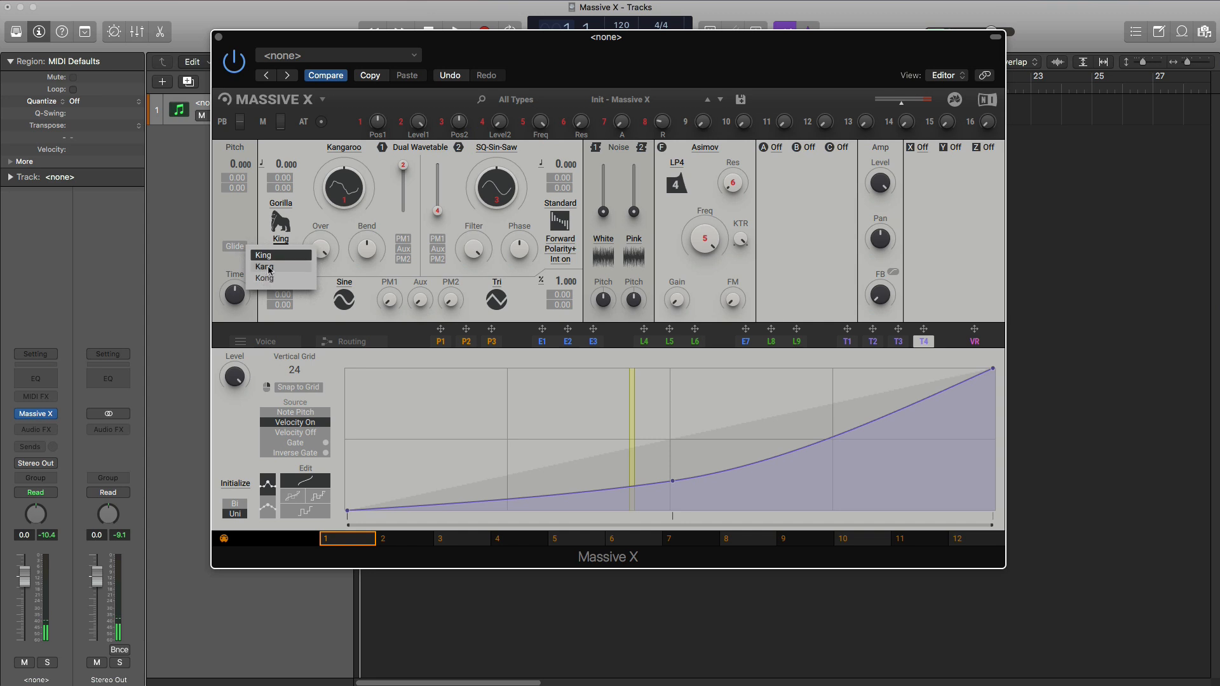
pyautogui.click(269, 268)
pyautogui.click(281, 239)
pyautogui.click(279, 280)
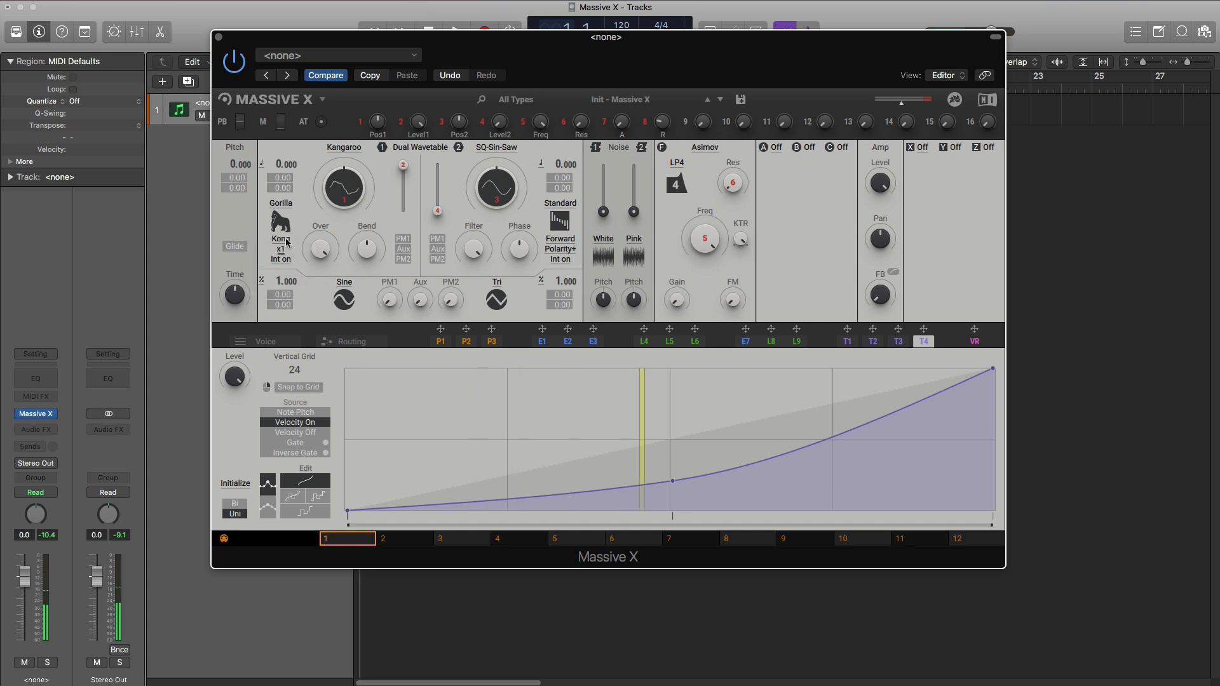
# - Set oscillator 1's wavetable mode to Bend with the Gentle variant
pyautogui.click(280, 203)
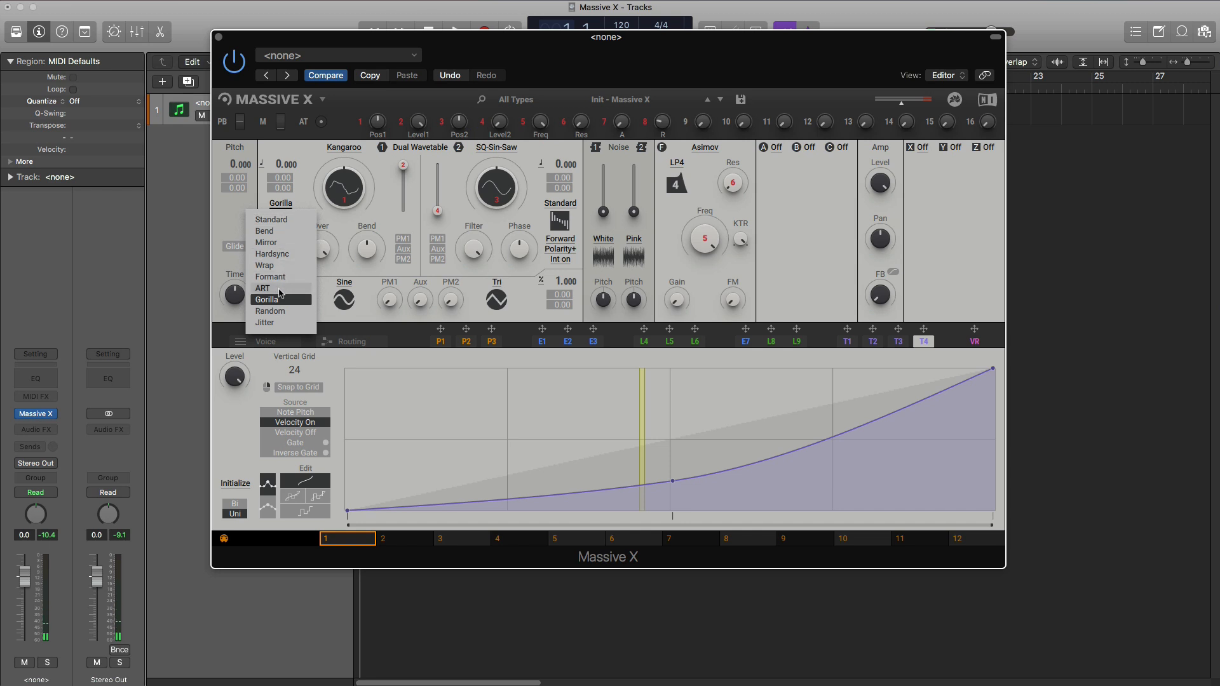
pyautogui.click(266, 231)
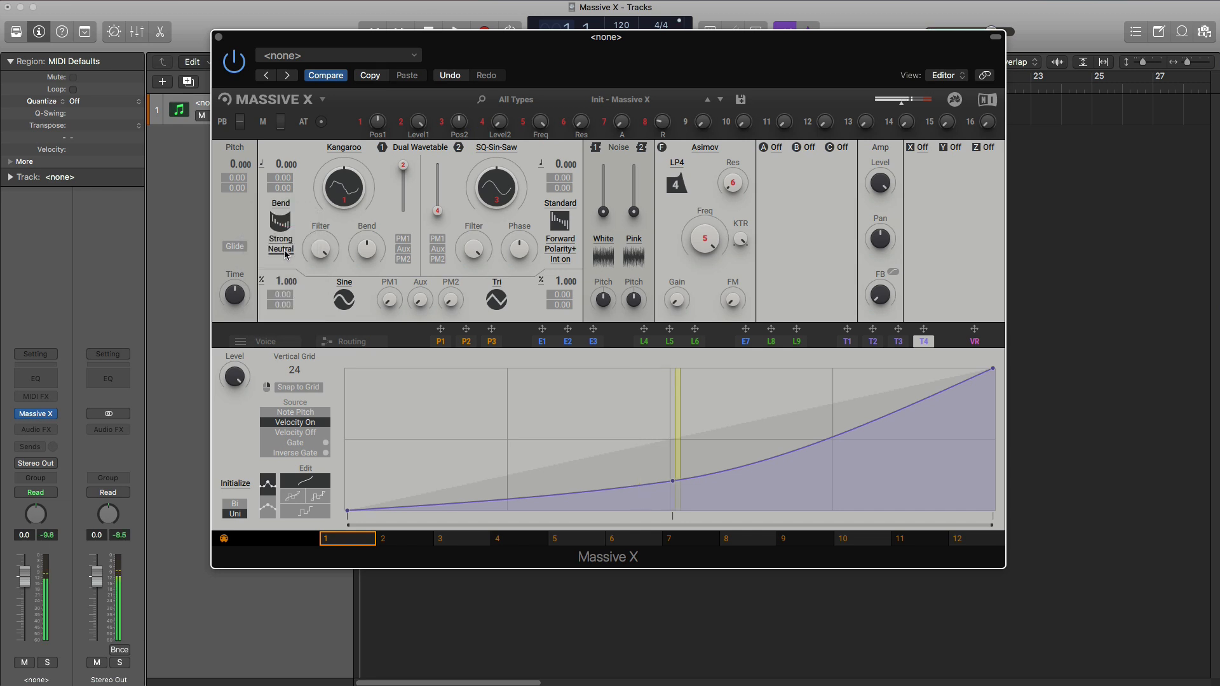
pyautogui.click(281, 239)
pyautogui.click(271, 266)
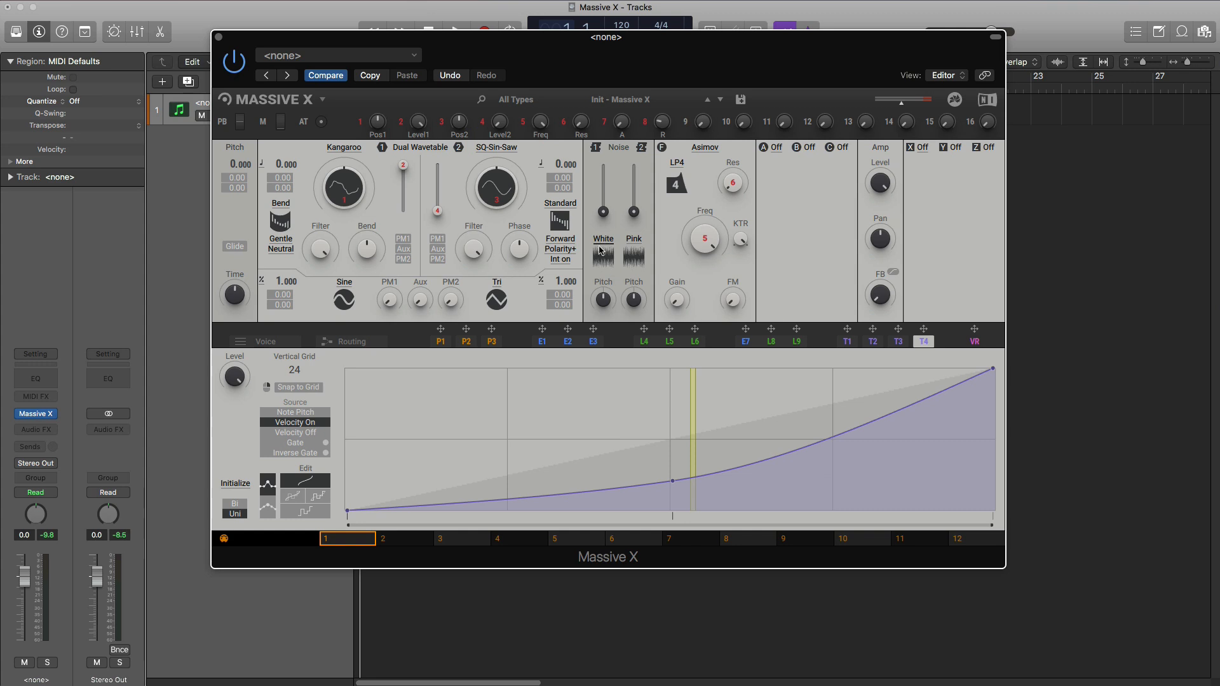
# - View the noisetable choices for the first noise source and leave White selected
pyautogui.click(600, 245)
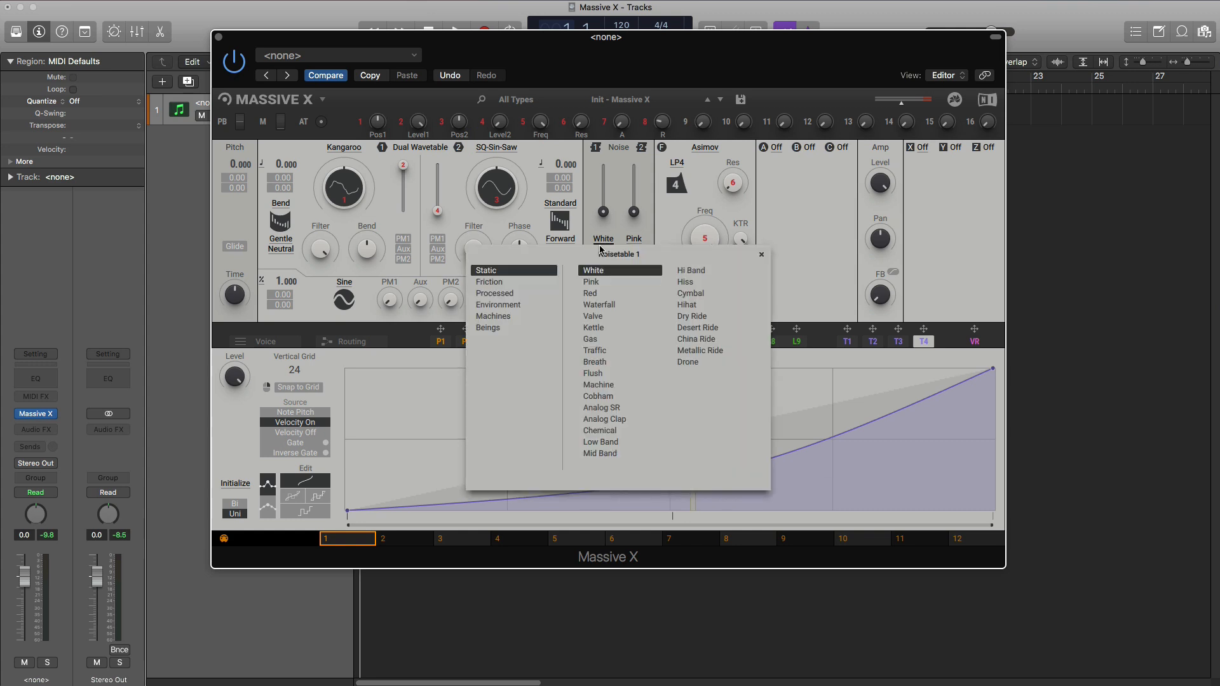
pyautogui.click(601, 219)
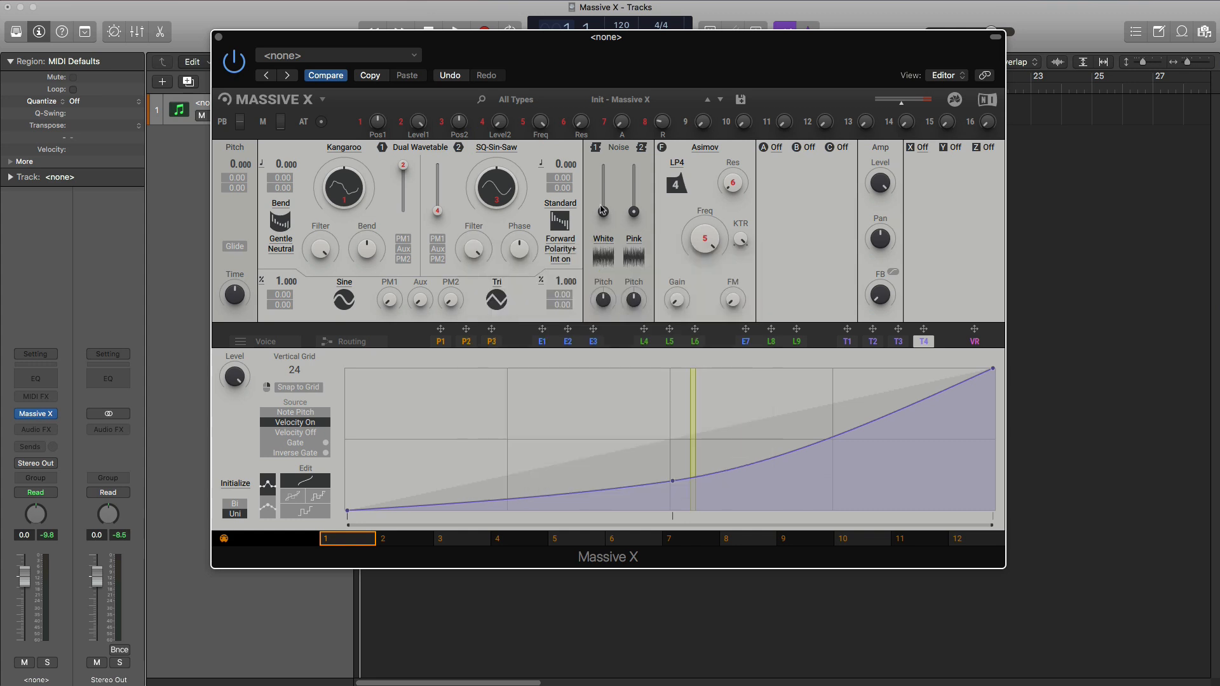
# - Raise the first noise source's level to maximum and lower oscillator 1's level to zero to hear the noise alone
pyautogui.moveTo(602, 210); pyautogui.dragTo(603, 166)
pyautogui.moveTo(401, 171); pyautogui.dragTo(404, 217)
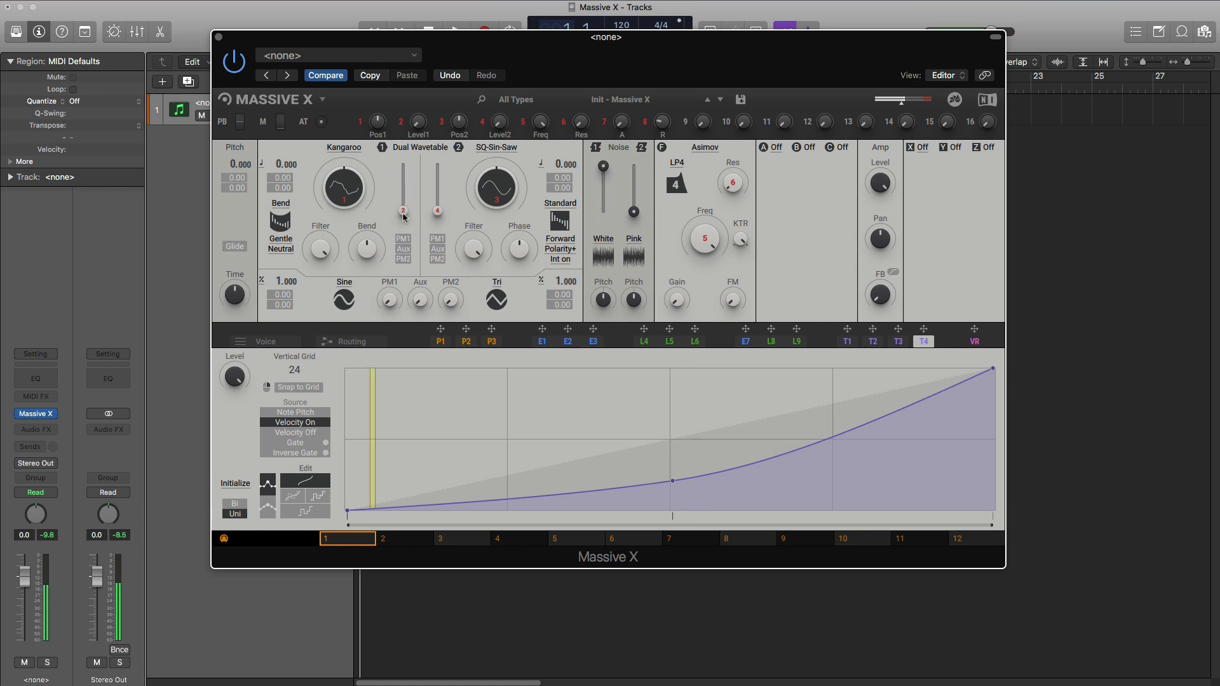
pyautogui.click(603, 240)
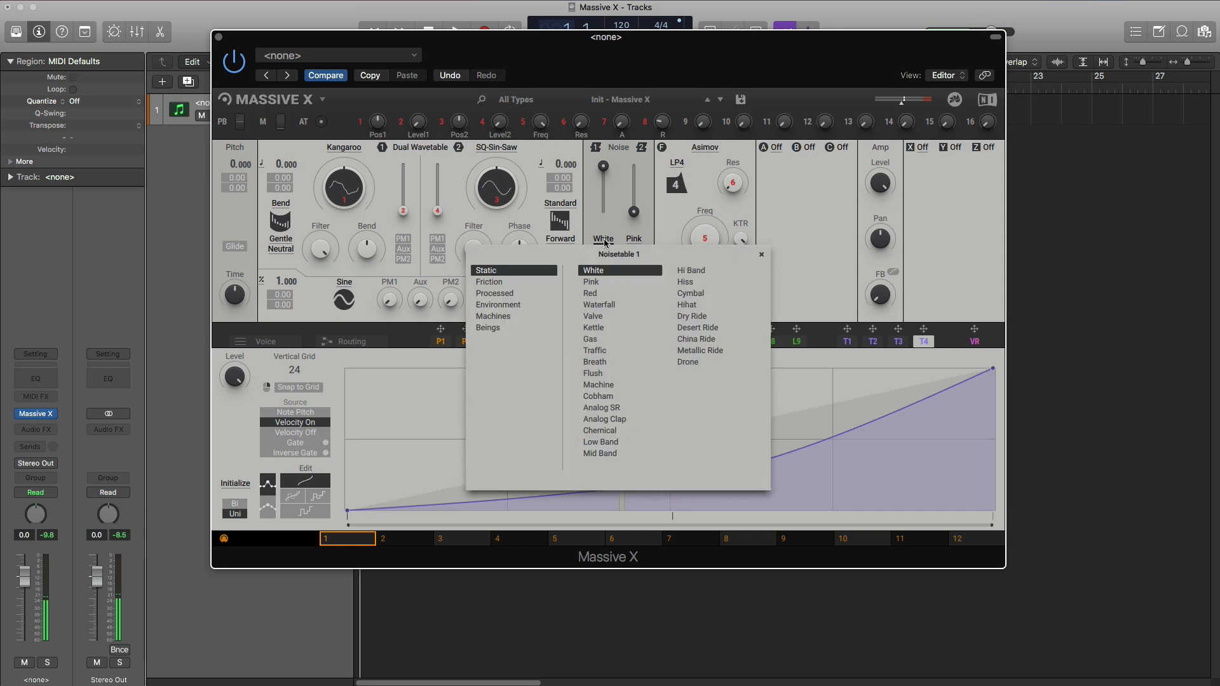
# - Compare the two noise sources by soloing Pink with the level sliders, returning to White alone at near-maximum level
pyautogui.click(633, 221)
pyautogui.moveTo(632, 217); pyautogui.dragTo(603, 213)
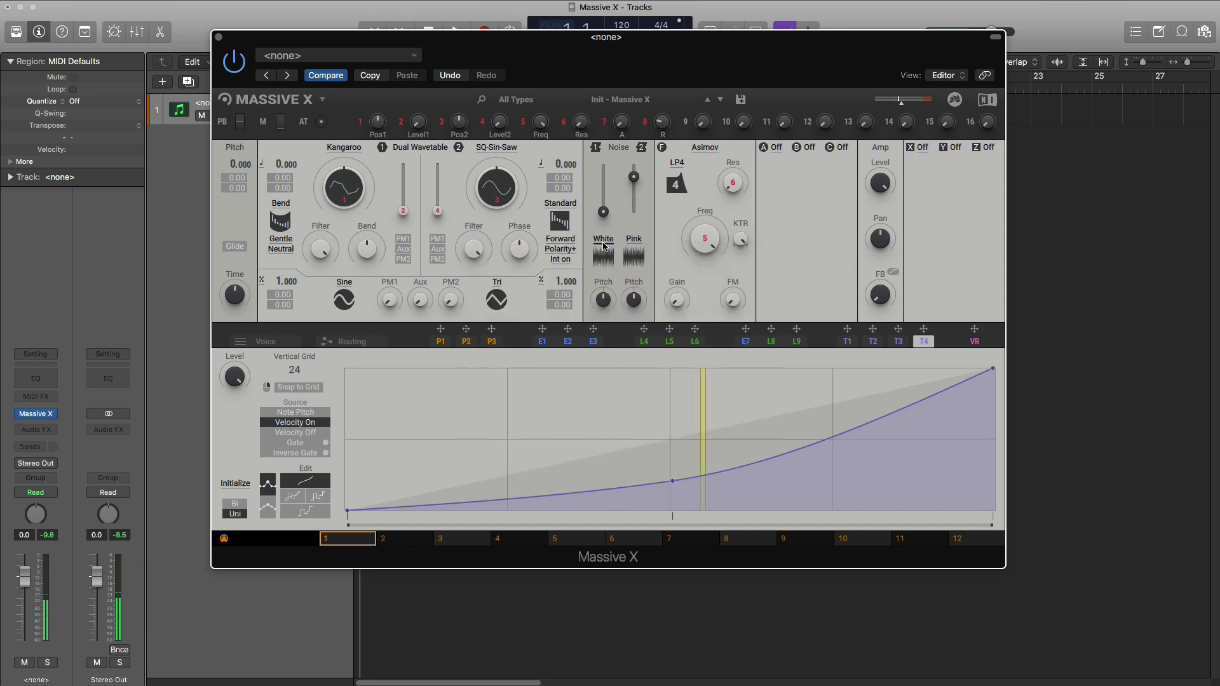
pyautogui.moveTo(603, 212); pyautogui.dragTo(634, 212)
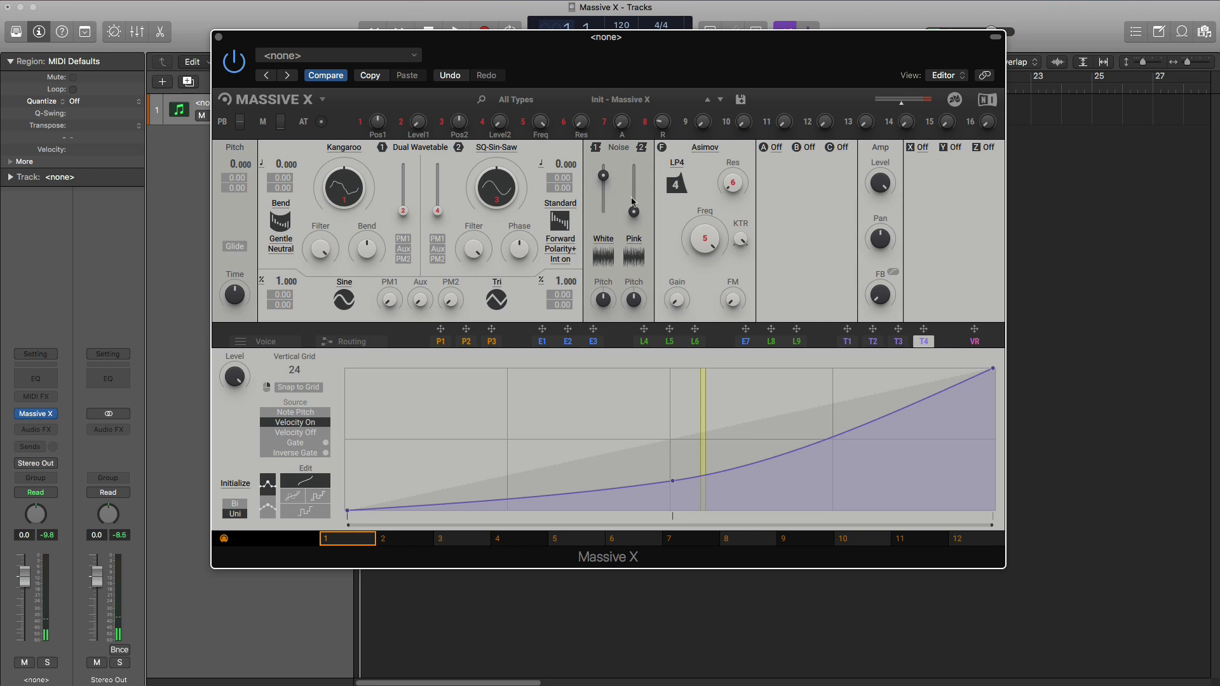
# - Audition the Kettle, Traffic and Drone noisetables from the Static category on the first noise source
pyautogui.click(604, 251)
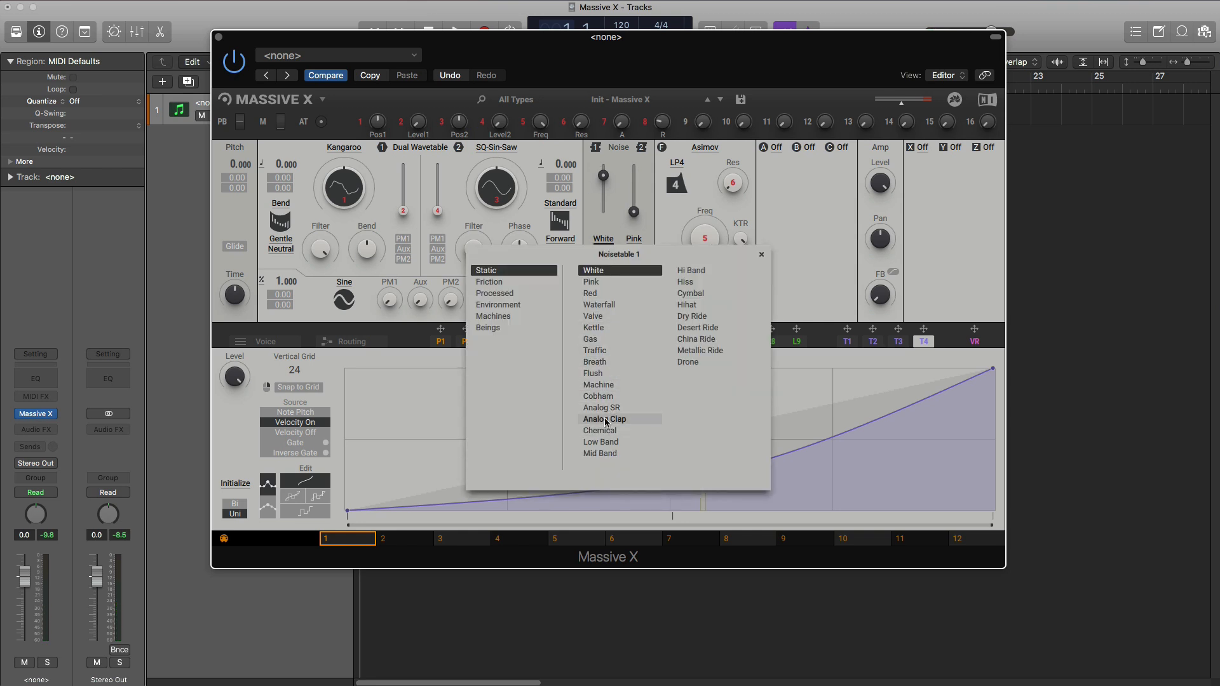
pyautogui.click(605, 328)
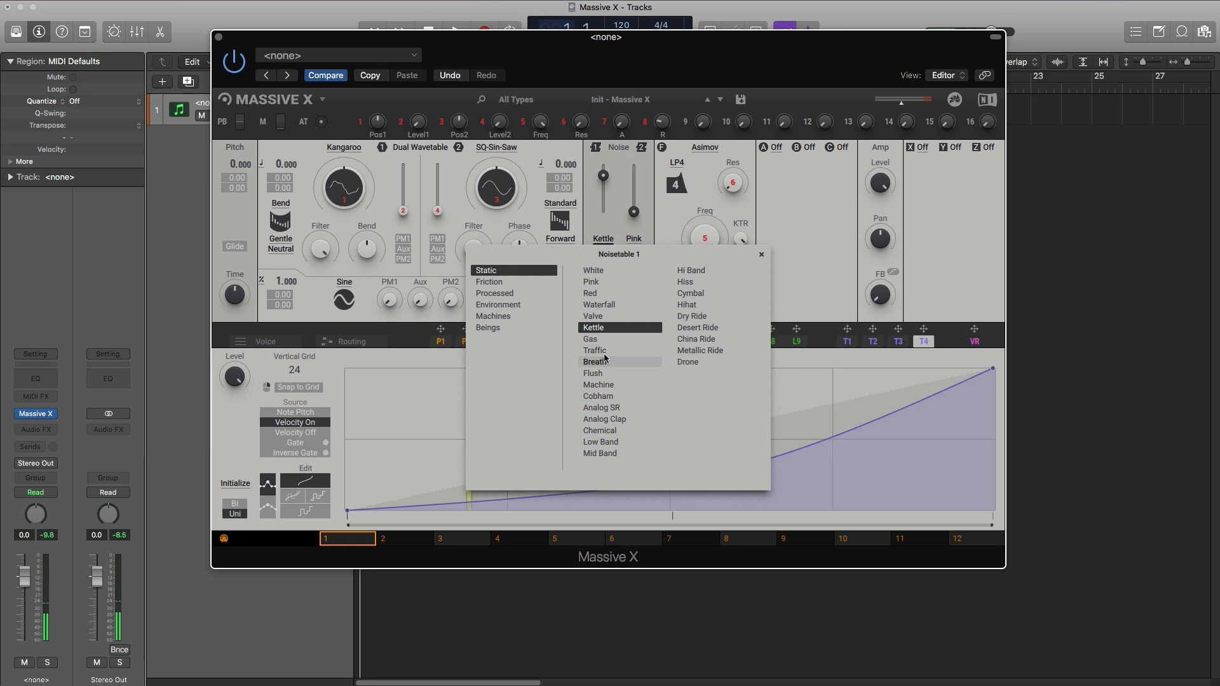
pyautogui.click(610, 353)
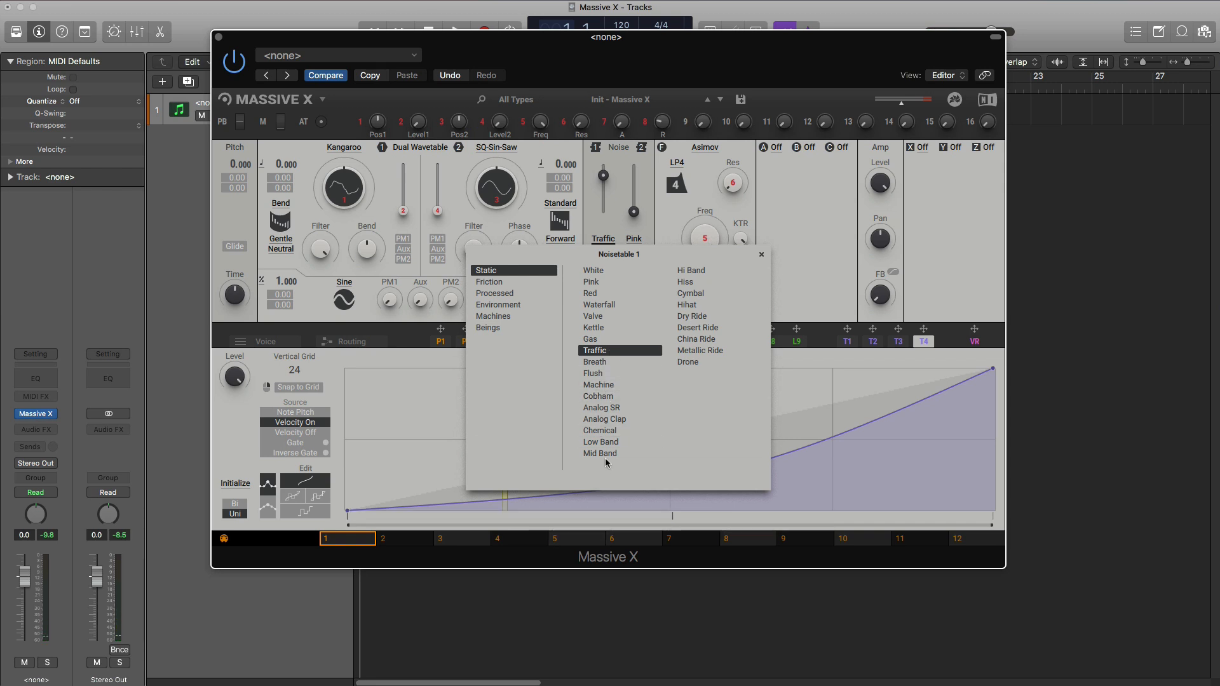
pyautogui.click(690, 362)
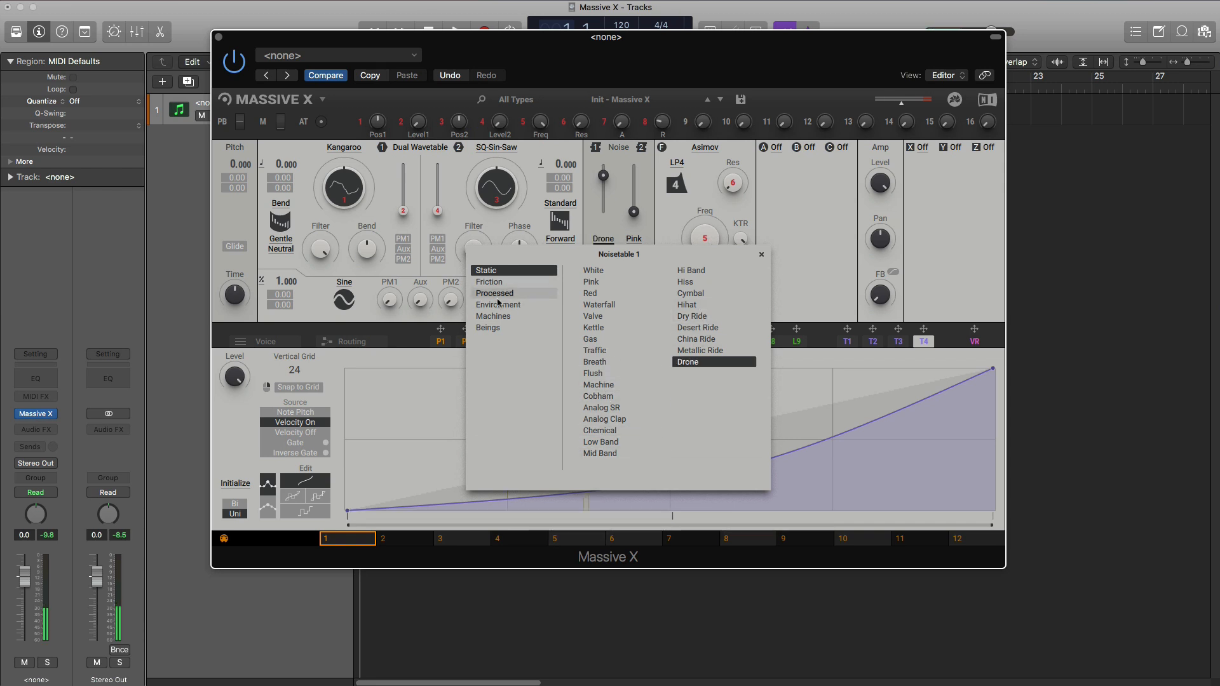
# - Audition Rainroof, Maple Fire and Streams from the Environment noisetables, choose Bubbles for noise source 1 and close the list
pyautogui.click(499, 308)
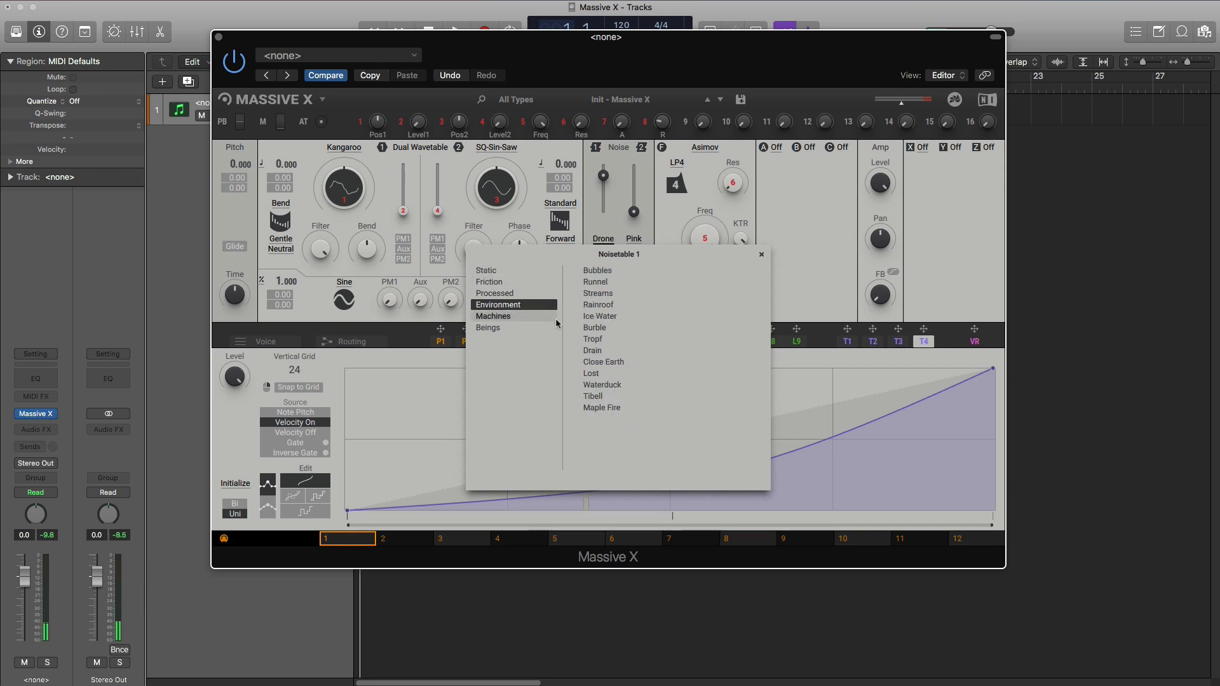
pyautogui.click(614, 307)
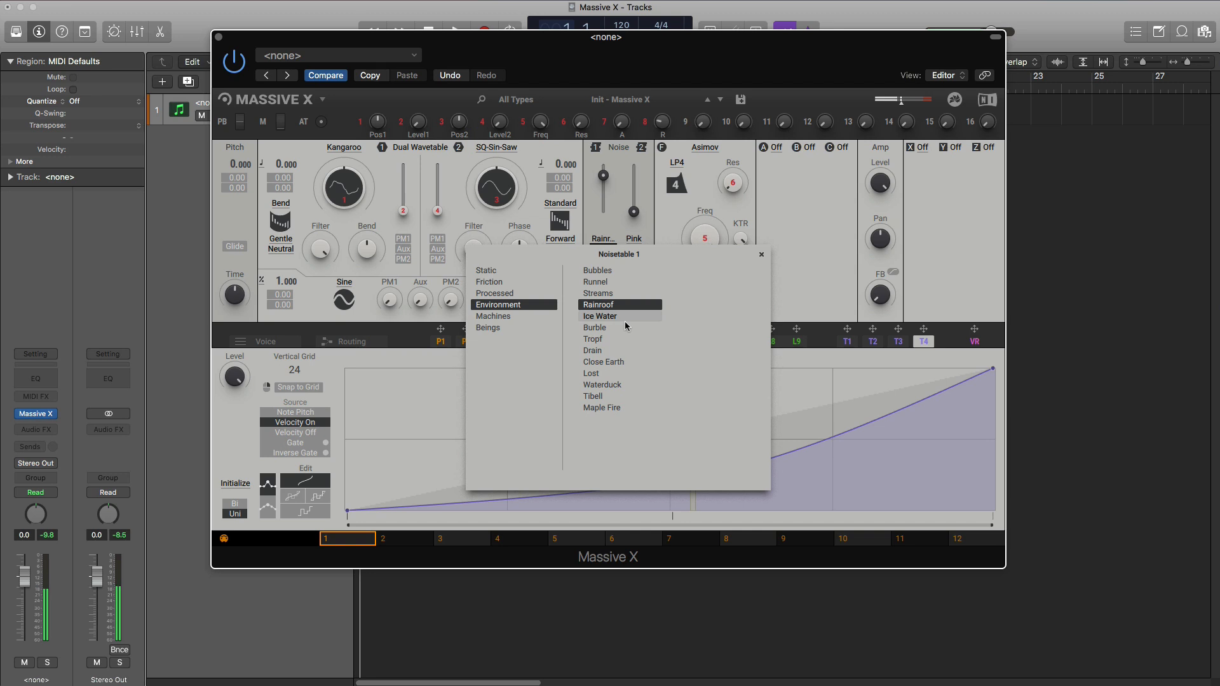
pyautogui.click(612, 409)
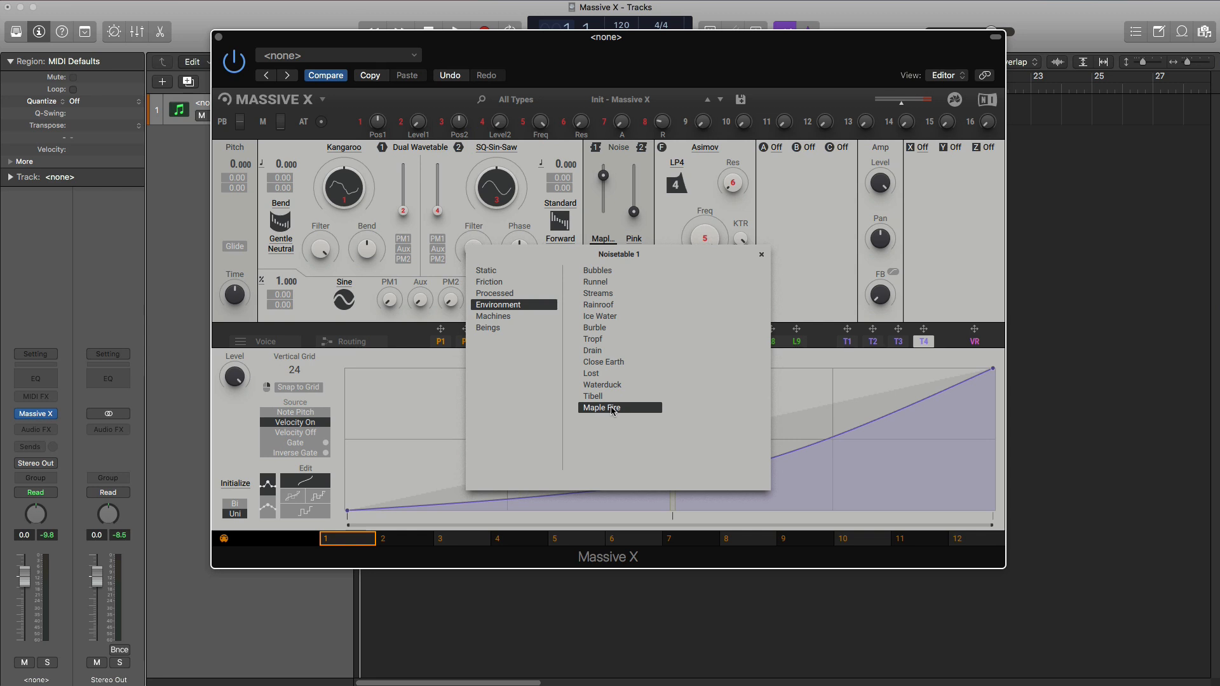
pyautogui.click(603, 300)
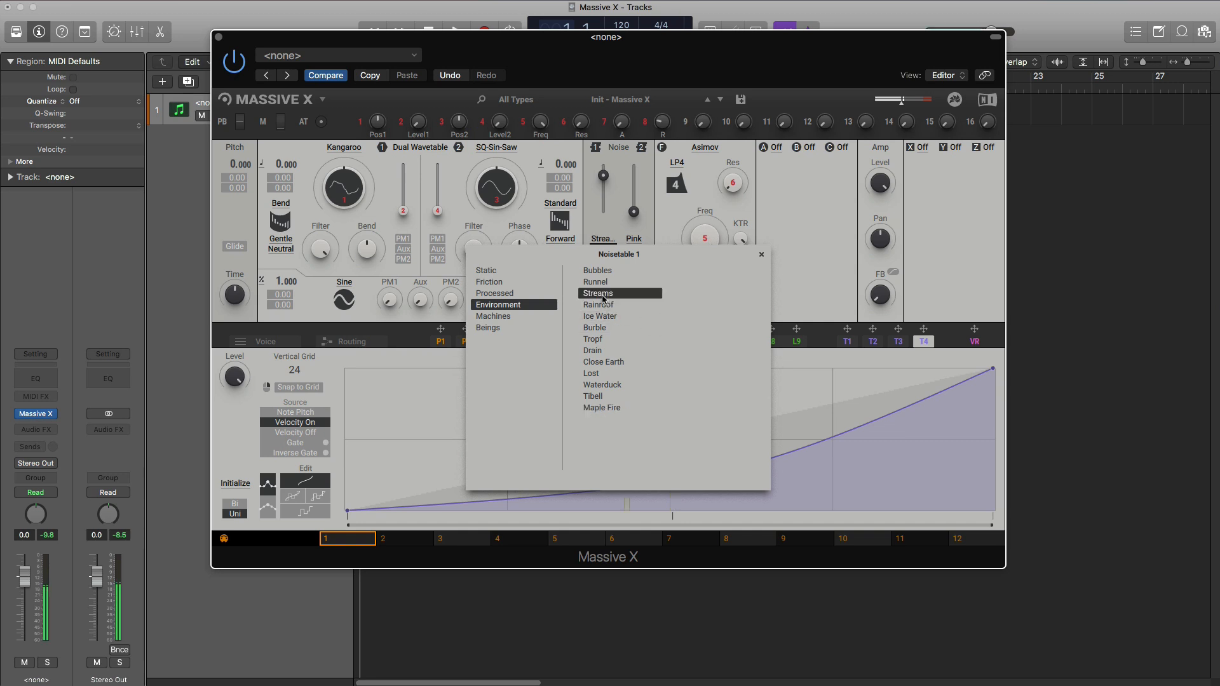
pyautogui.click(603, 272)
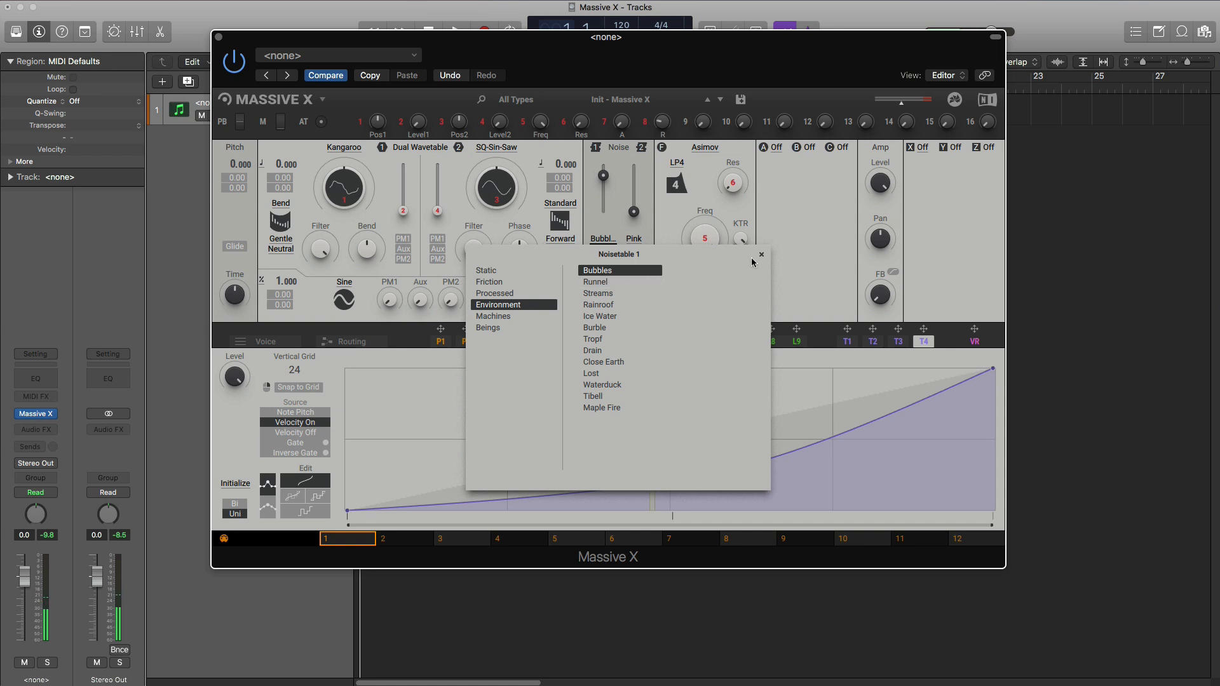
pyautogui.click(761, 255)
# - Balance both noise sources at about half level and change the filter type to Creak
pyautogui.moveTo(631, 216); pyautogui.dragTo(603, 185)
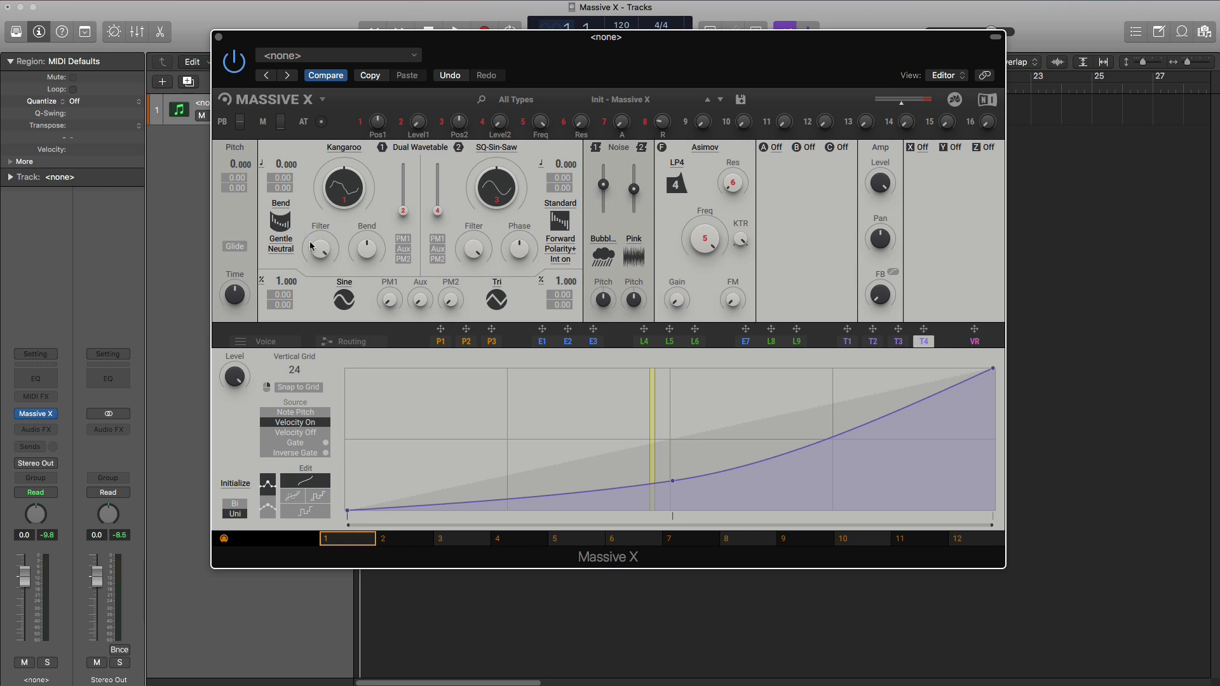
pyautogui.click(704, 156)
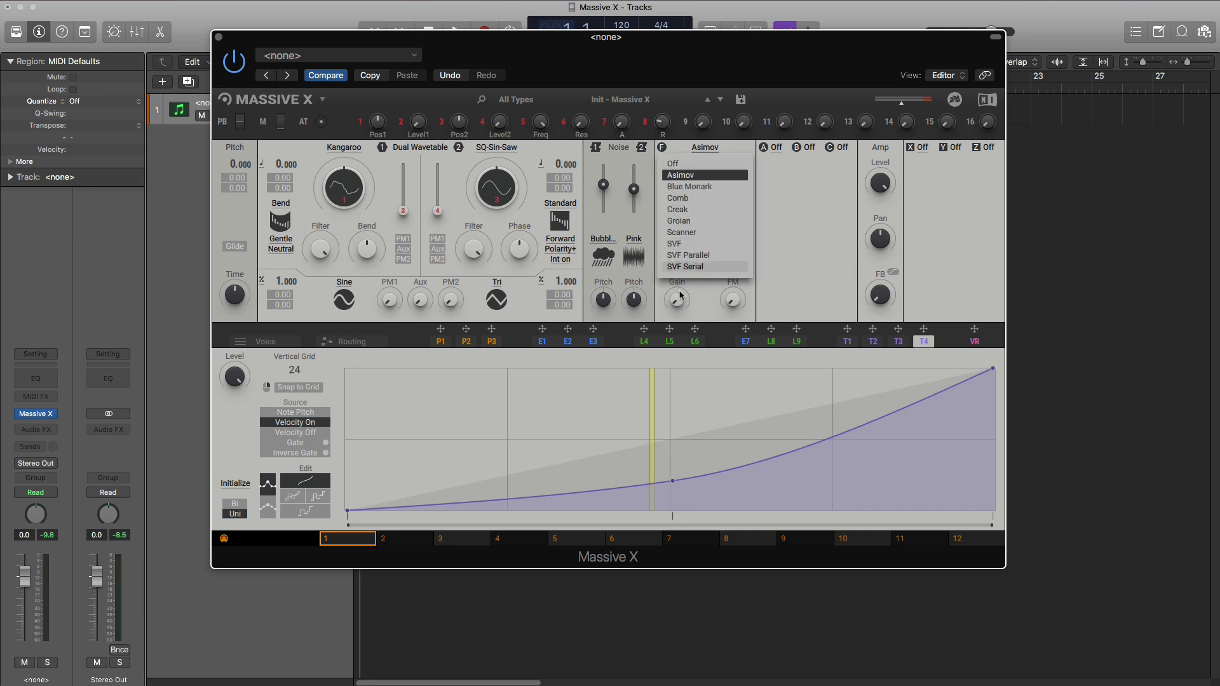
pyautogui.click(689, 210)
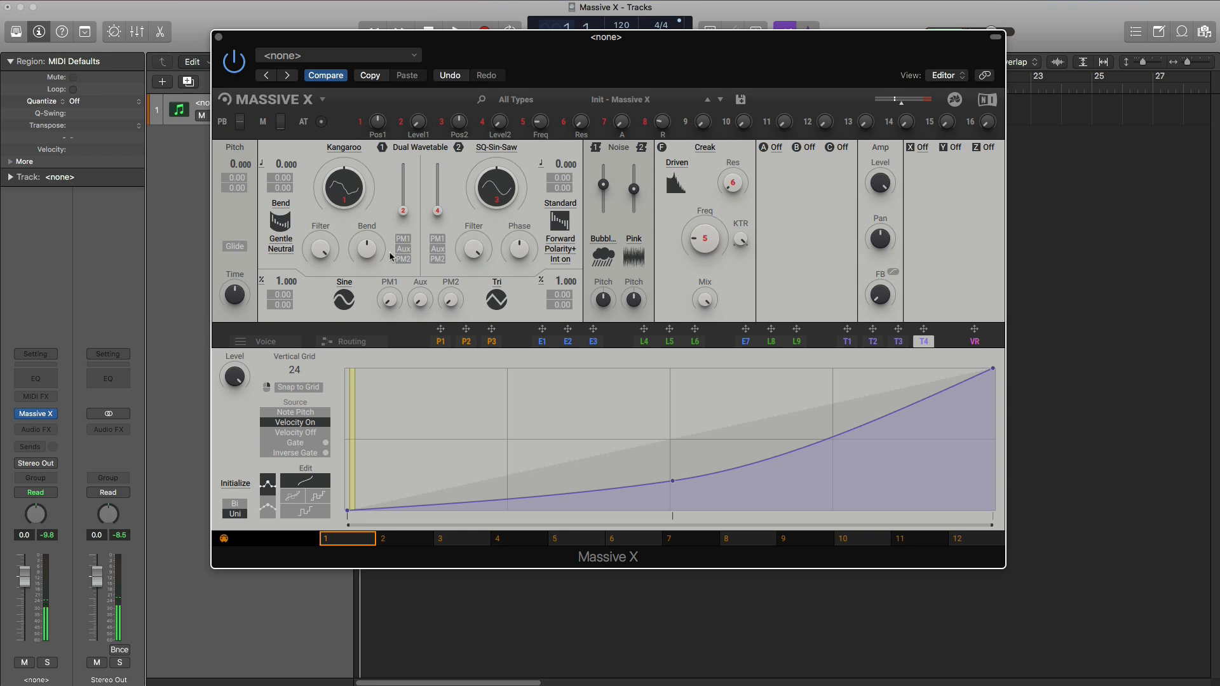
# - Raise oscillator 1's level to near maximum and lower the second noise source to zero
pyautogui.moveTo(405, 223); pyautogui.dragTo(405, 186)
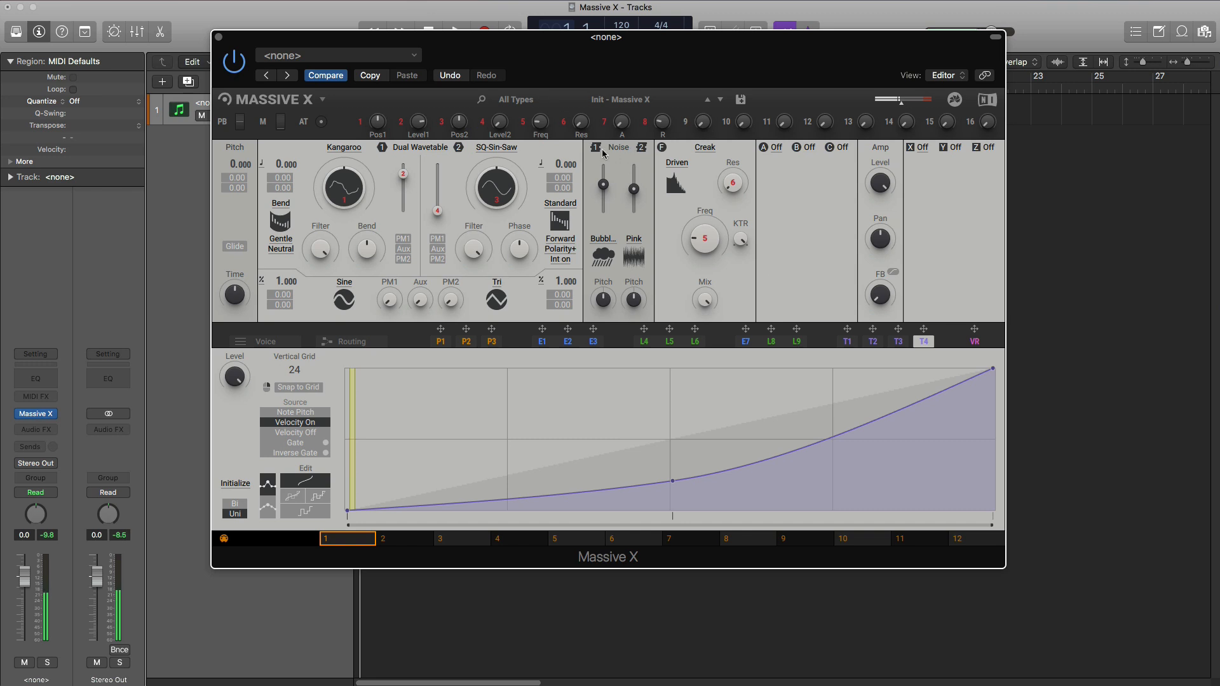
pyautogui.moveTo(603, 185)
pyautogui.mouseDown()
pyautogui.moveTo(602, 201)
pyautogui.moveTo(633, 212)
pyautogui.moveTo(595, 187)
pyautogui.mouseUp()
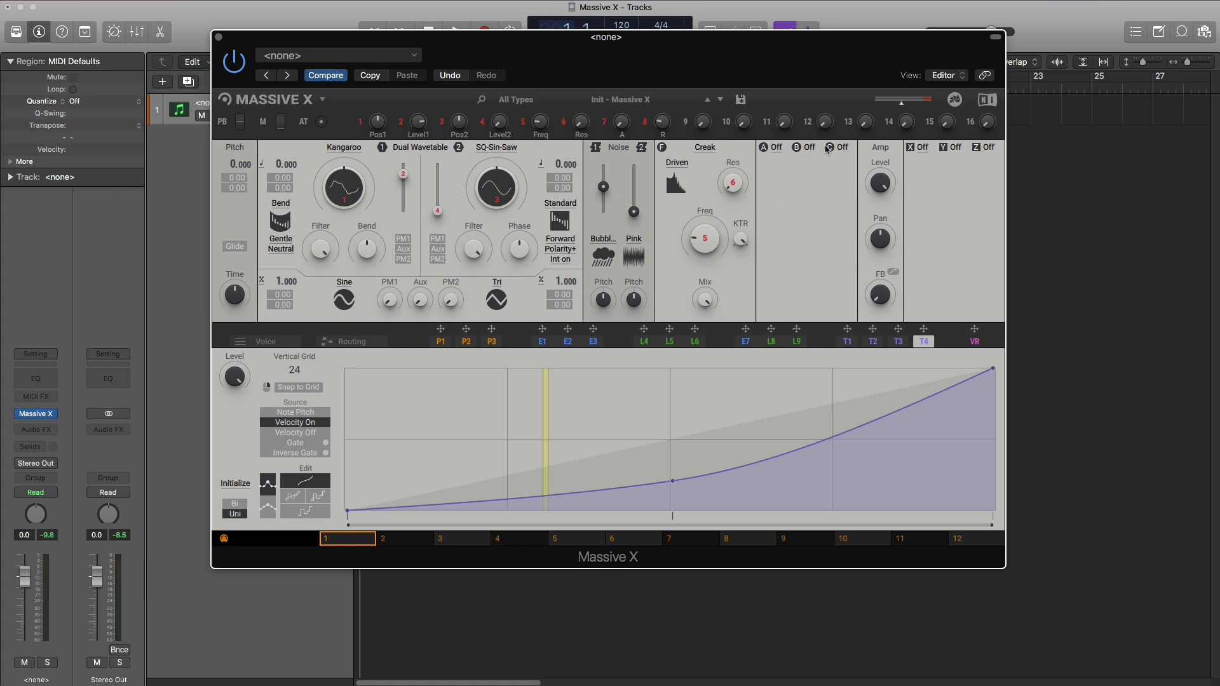
# - Load Bit Crusher into insert effect slot A and Distortion into slot B
pyautogui.click(765, 151)
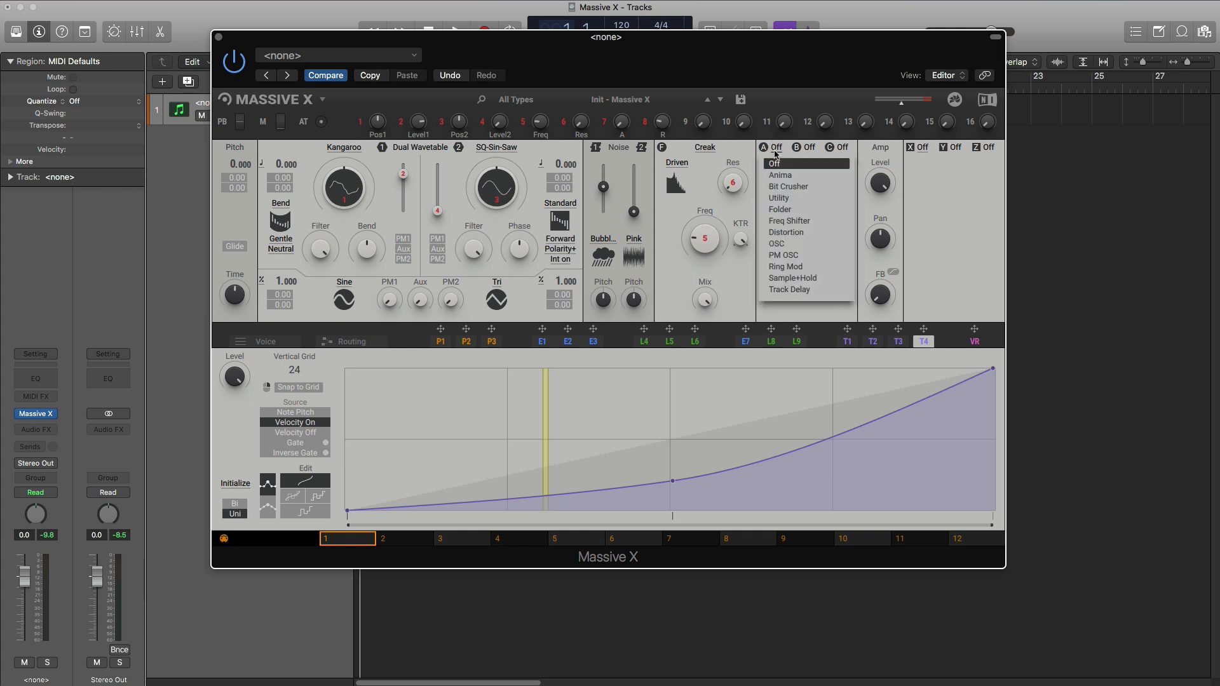
pyautogui.click(788, 187)
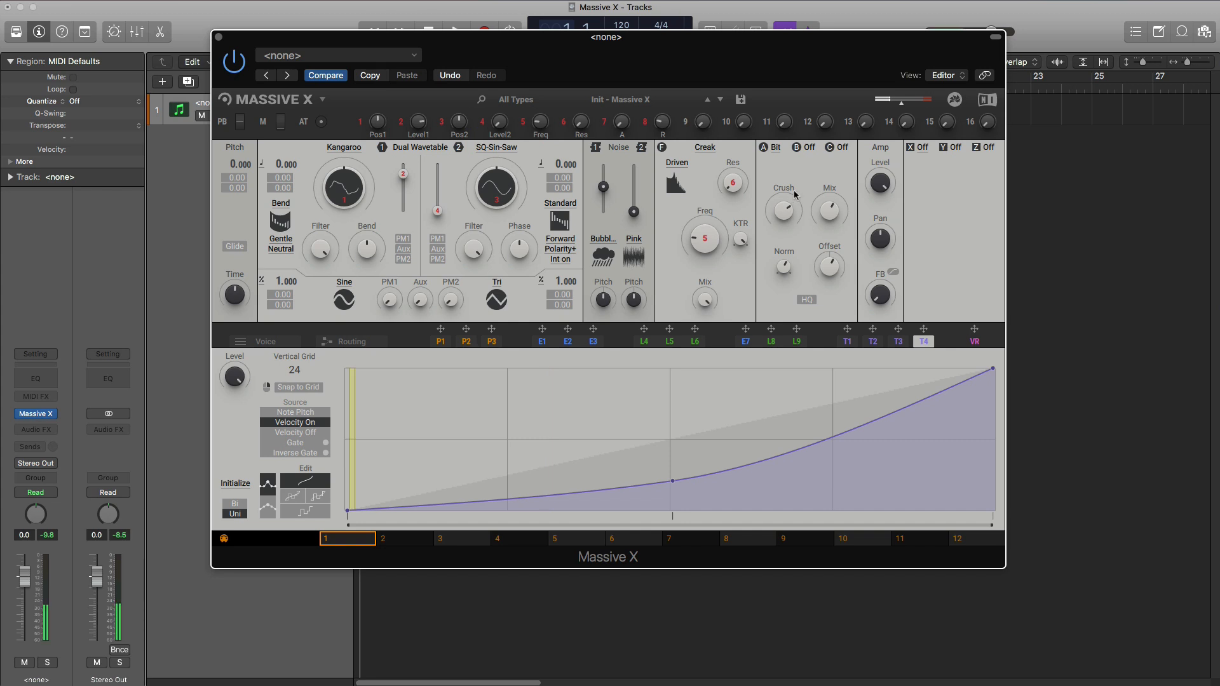
pyautogui.click(799, 151)
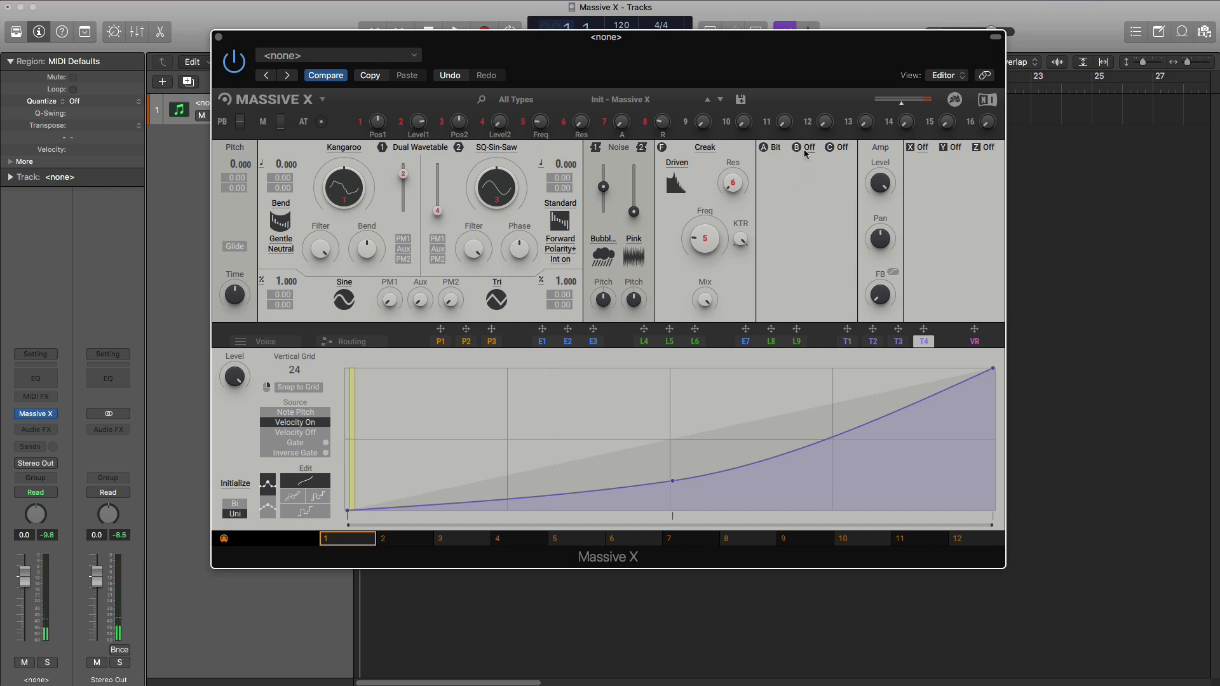
pyautogui.click(800, 154)
pyautogui.click(802, 242)
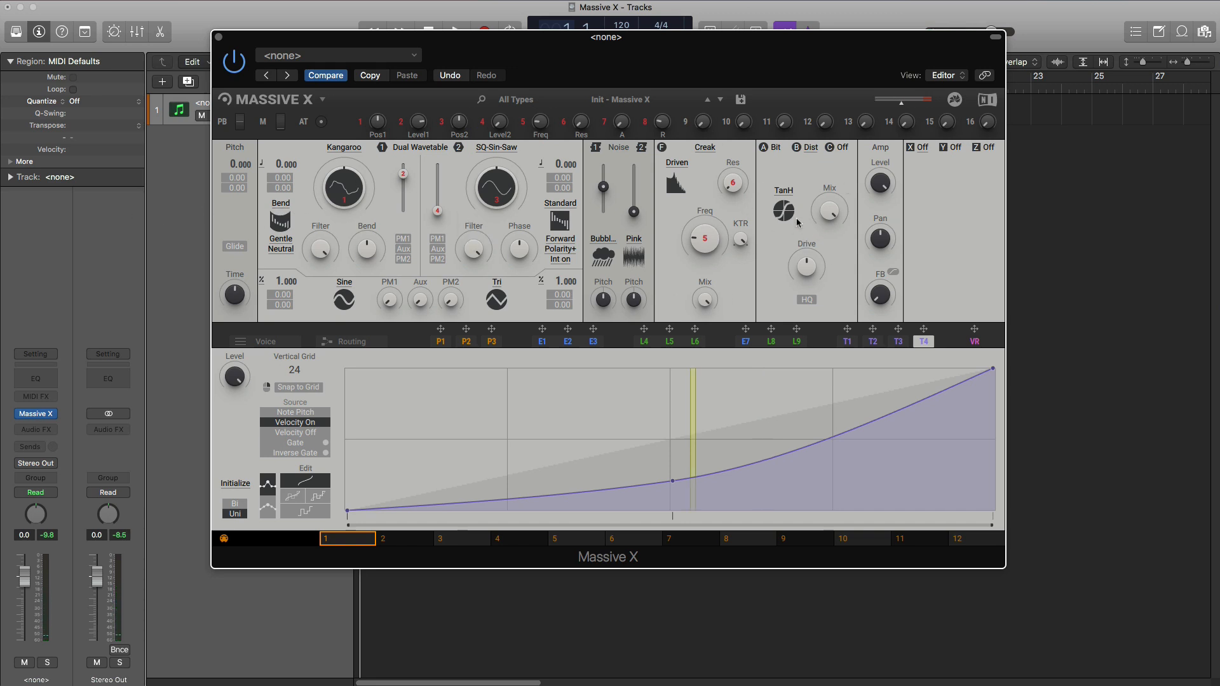
# - Load OSC into insert effect slot C and set its waveform to Sine
pyautogui.click(841, 150)
pyautogui.click(841, 150)
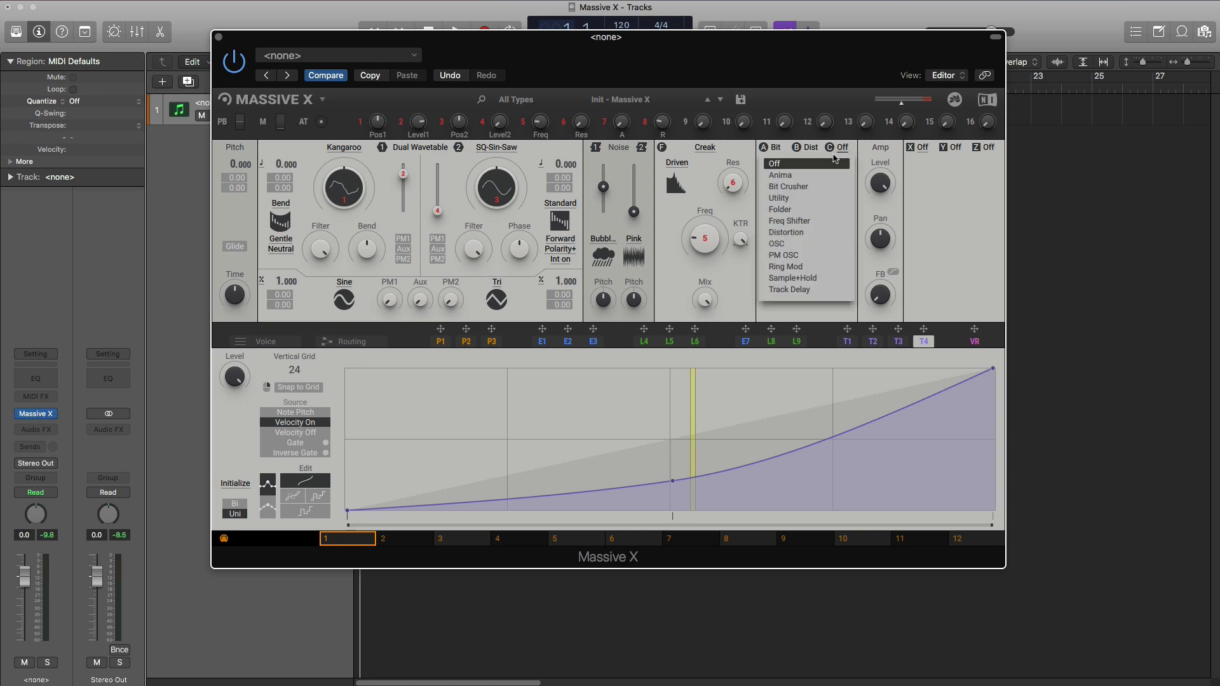
pyautogui.click(776, 245)
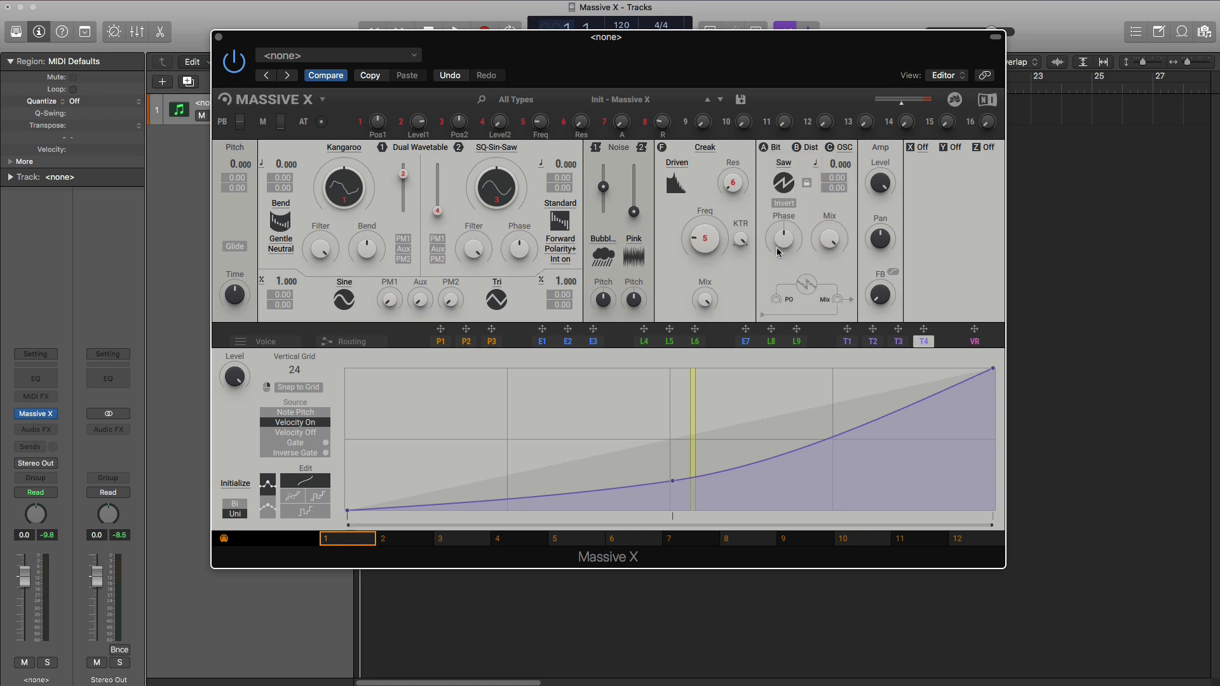
pyautogui.click(781, 185)
pyautogui.click(781, 180)
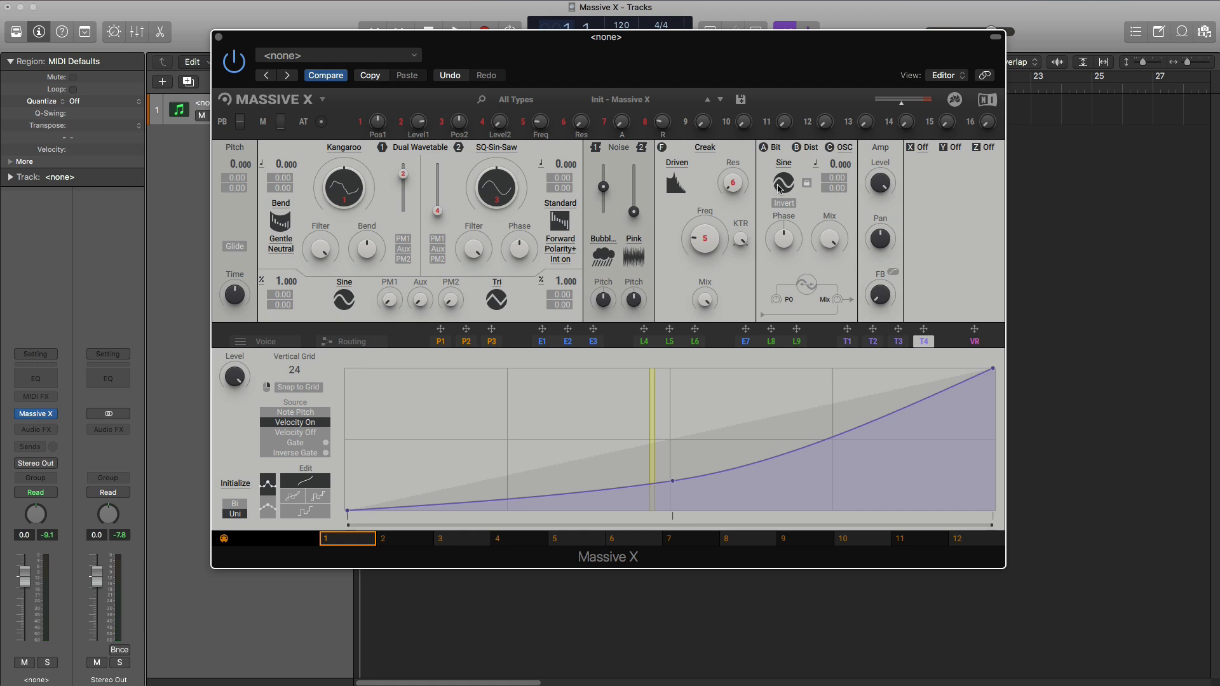
# - Load Equalizer into master effect slot X, Flanger into slot Y and Reverb into slot Z
pyautogui.click(922, 150)
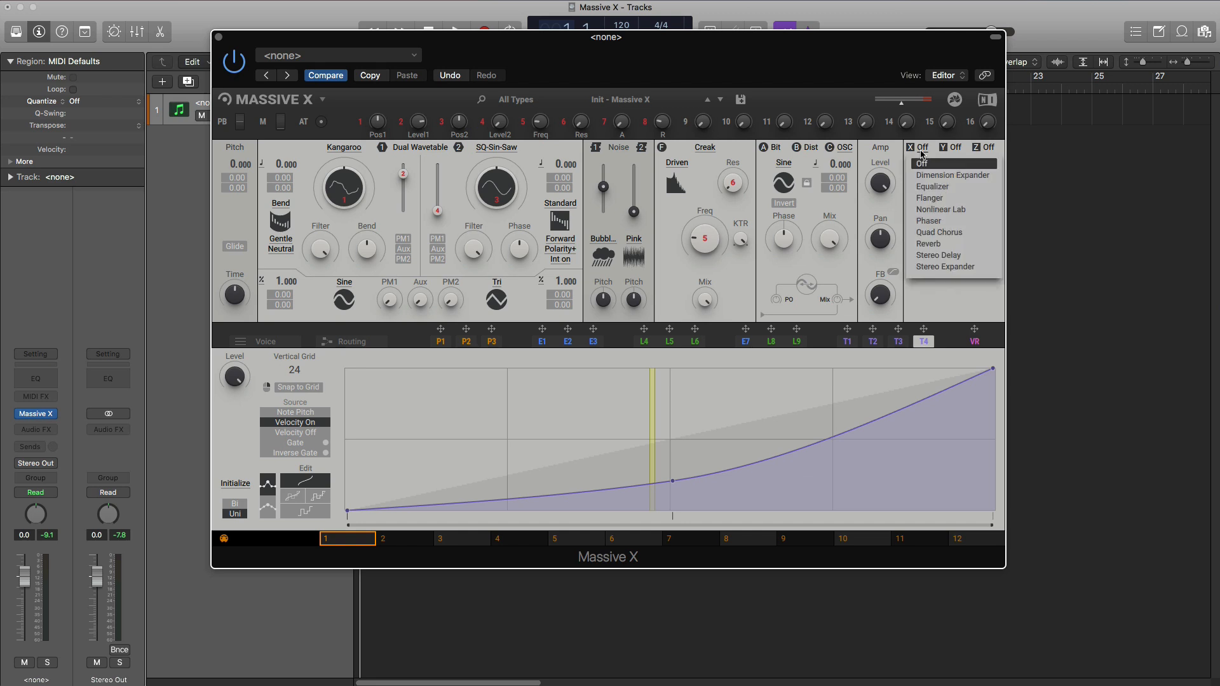
pyautogui.click(932, 187)
pyautogui.click(951, 152)
pyautogui.click(932, 198)
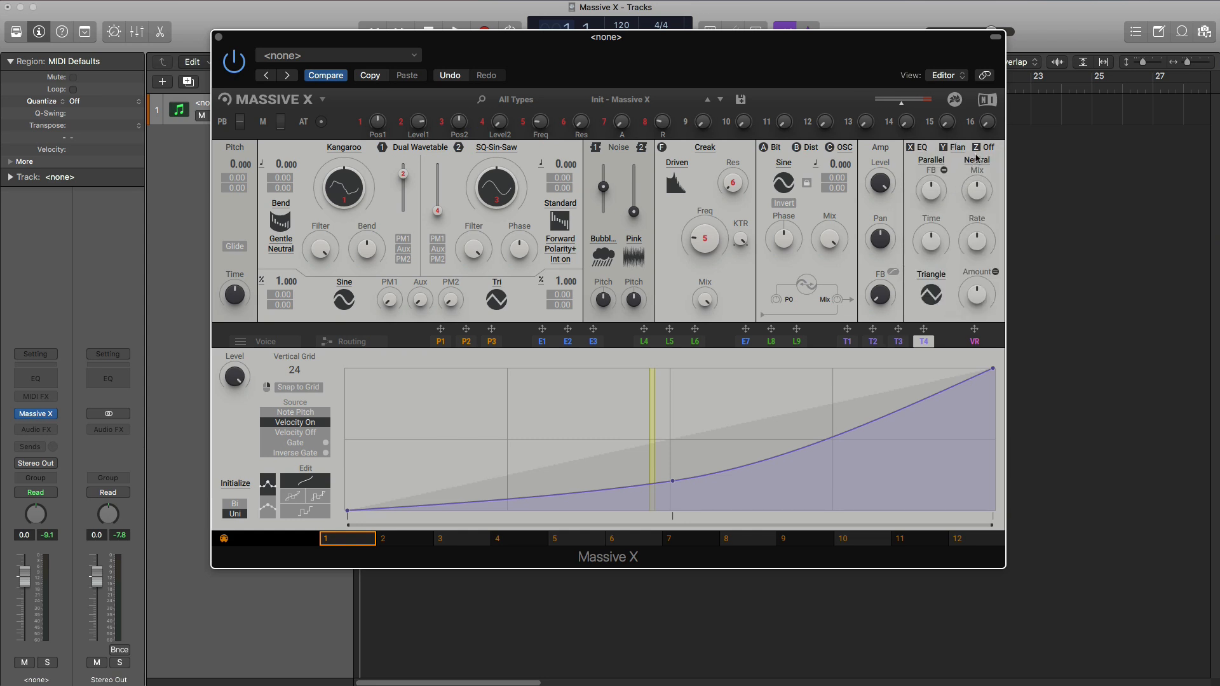
pyautogui.click(987, 151)
pyautogui.click(983, 158)
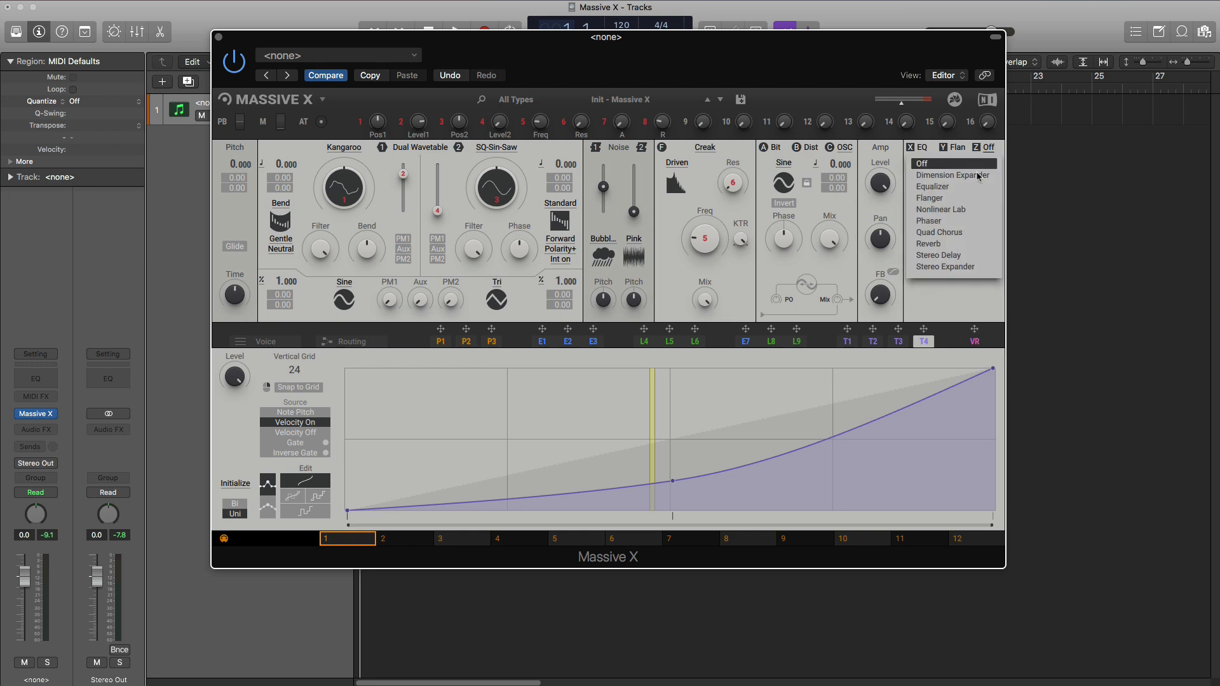
pyautogui.click(934, 251)
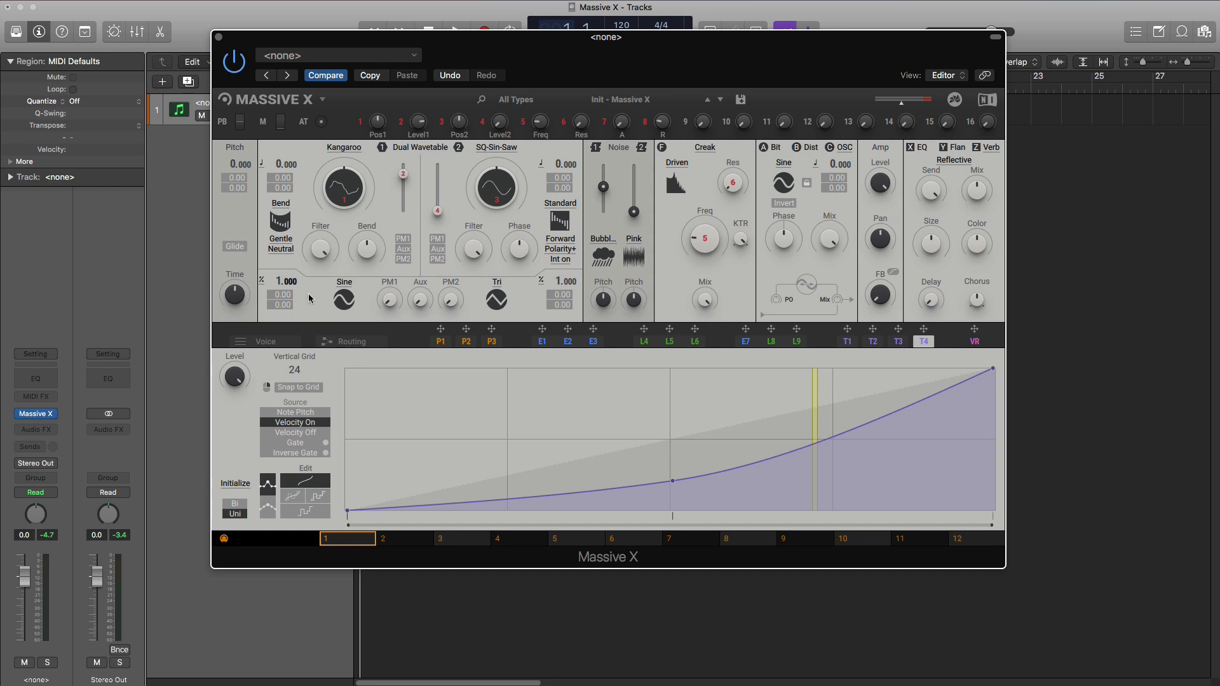
# - Show the routing diagram and connect oscillator 1's output to the input of the Dist insert
pyautogui.click(341, 343)
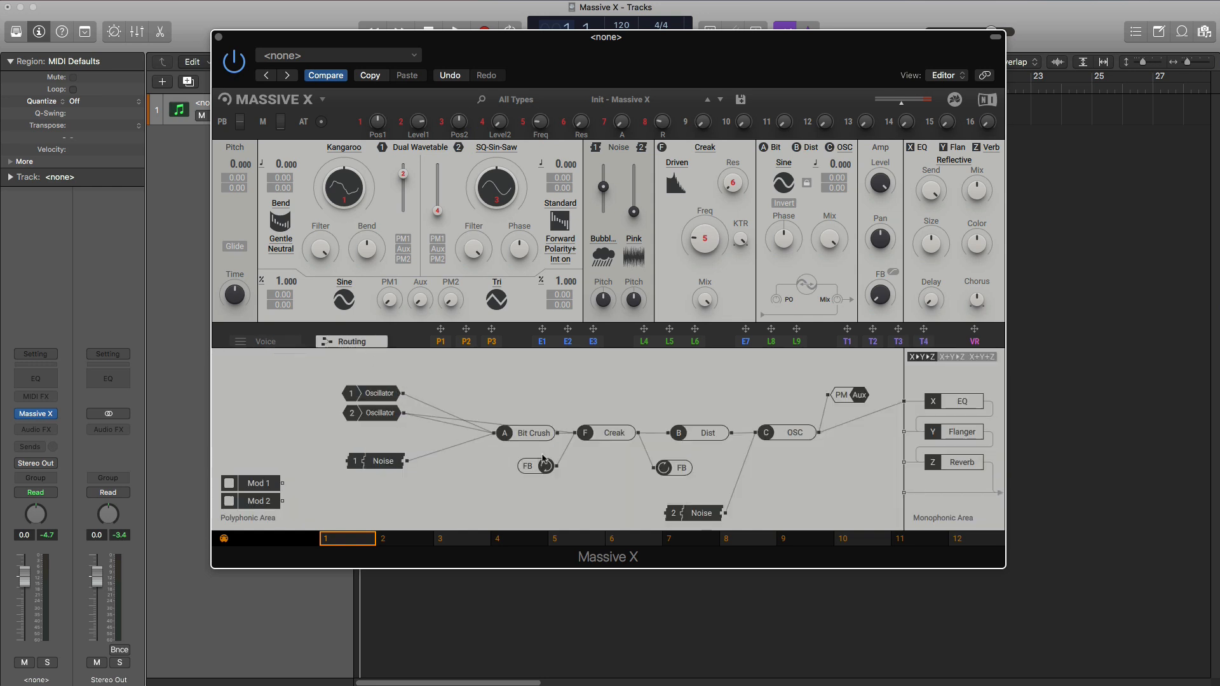
pyautogui.moveTo(402, 393); pyautogui.dragTo(666, 434)
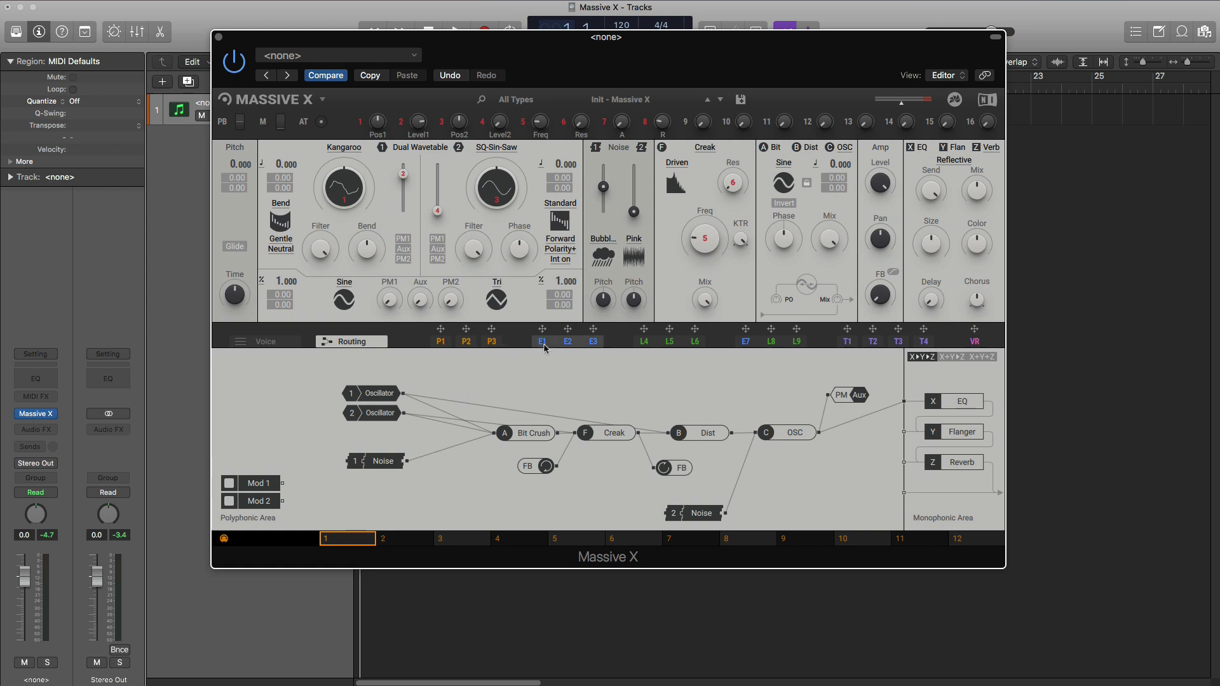
# - View the settings of envelope modulators E1 to E3 and LFO modulators L4 to L6
pyautogui.click(565, 343)
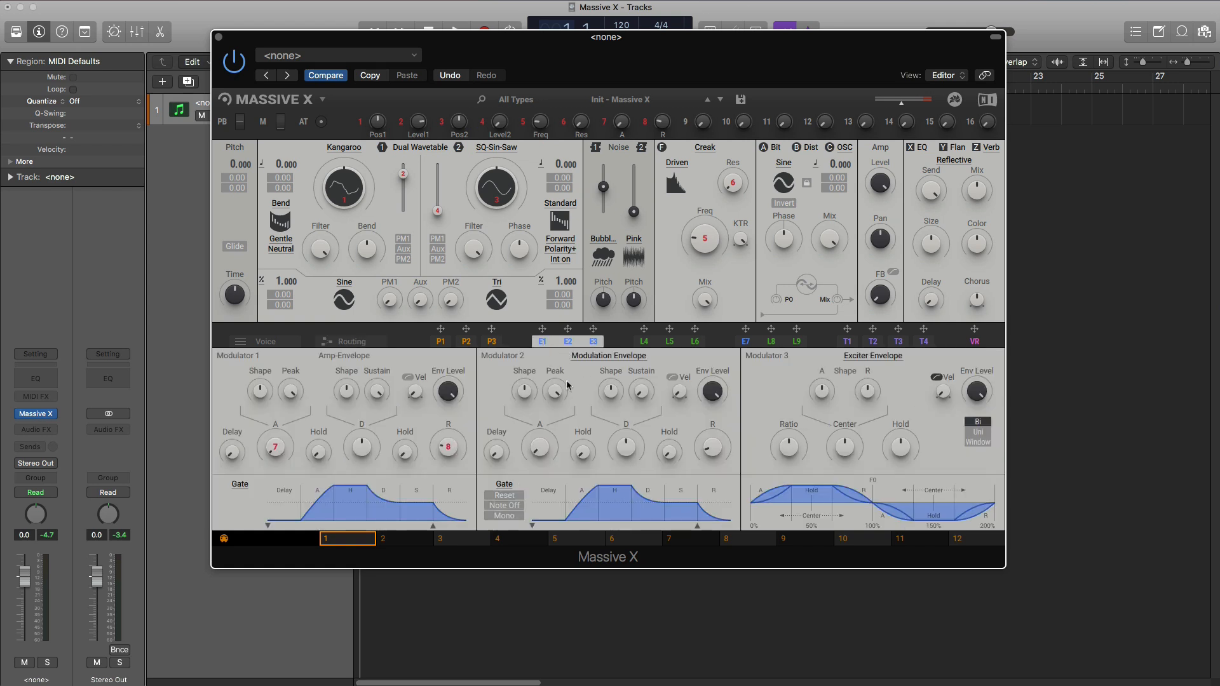
pyautogui.click(639, 346)
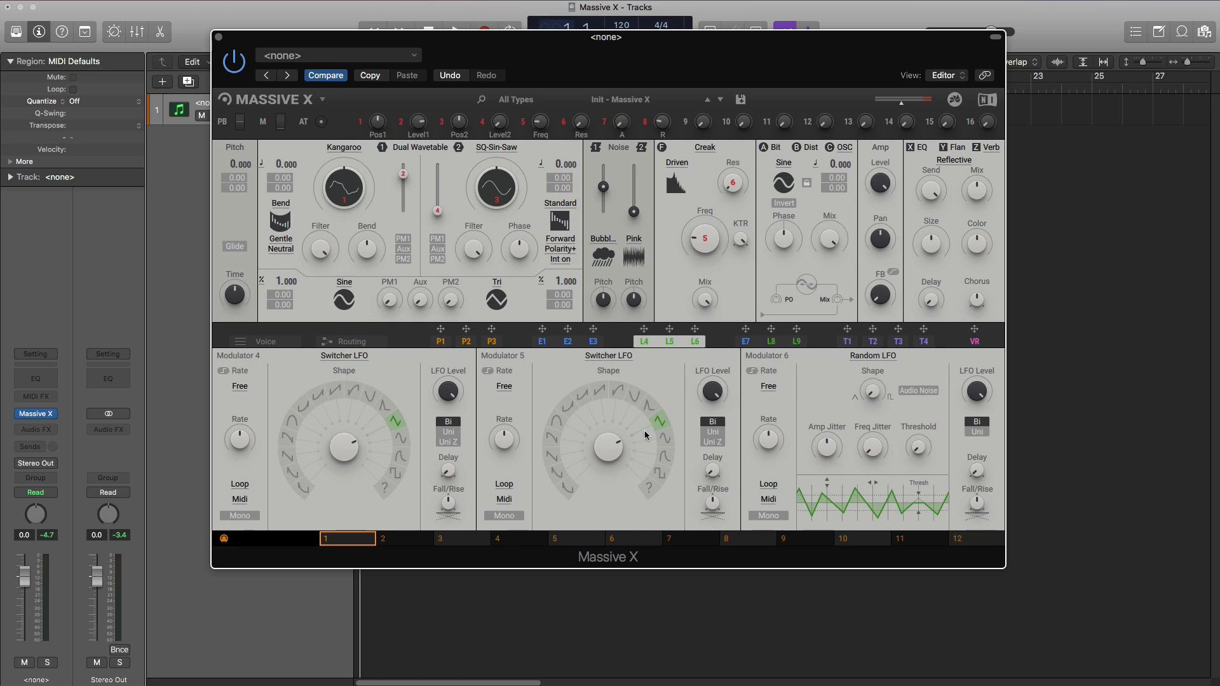
# - Browse the Bass presets and audition Alpha Ape, Another Yay, Axe Laugh, Destroyer and Frog Drop
pyautogui.click(589, 107)
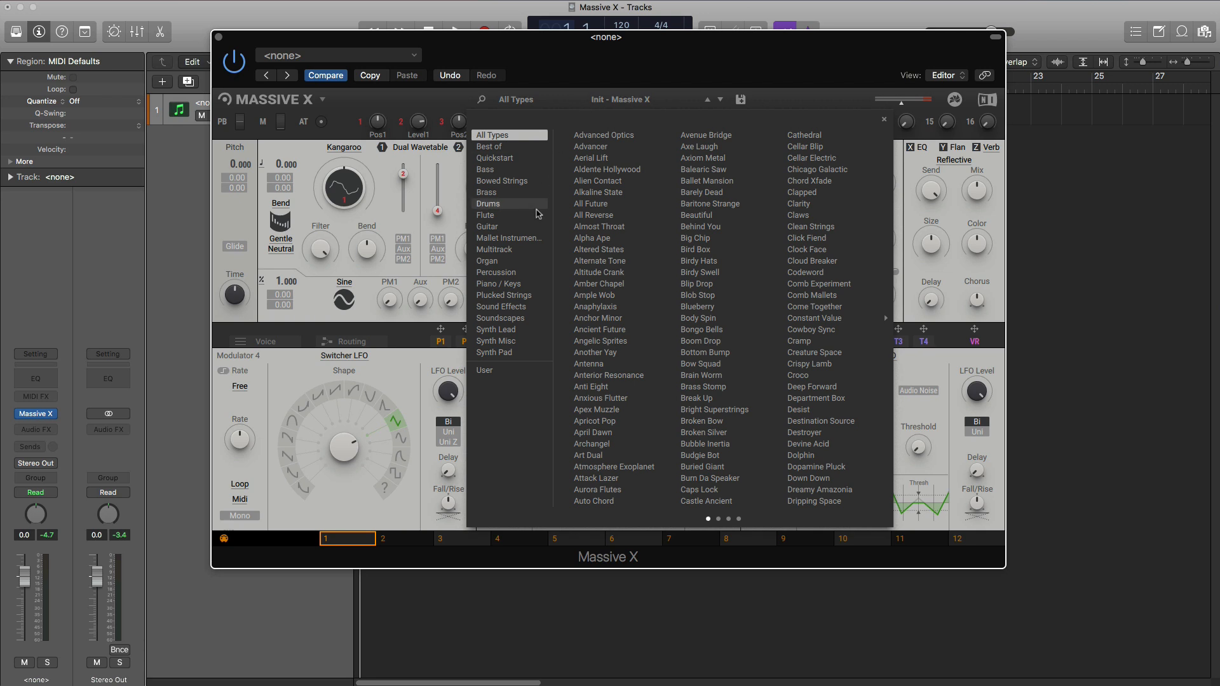
pyautogui.click(502, 169)
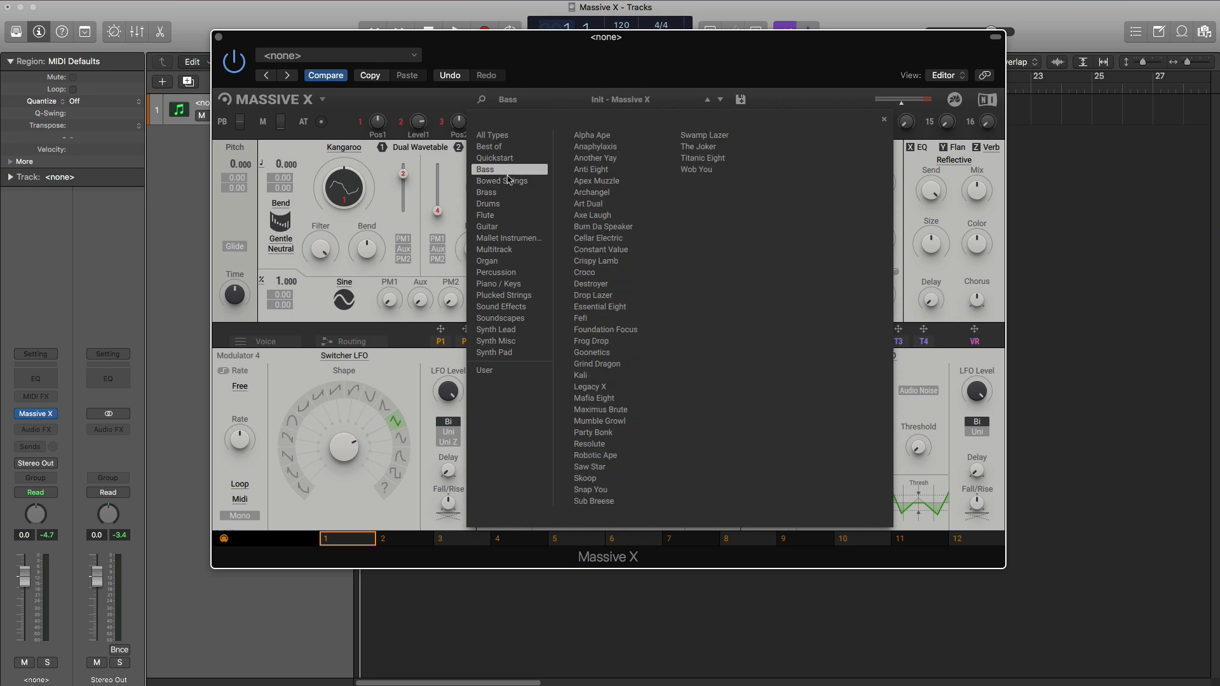
pyautogui.click(588, 137)
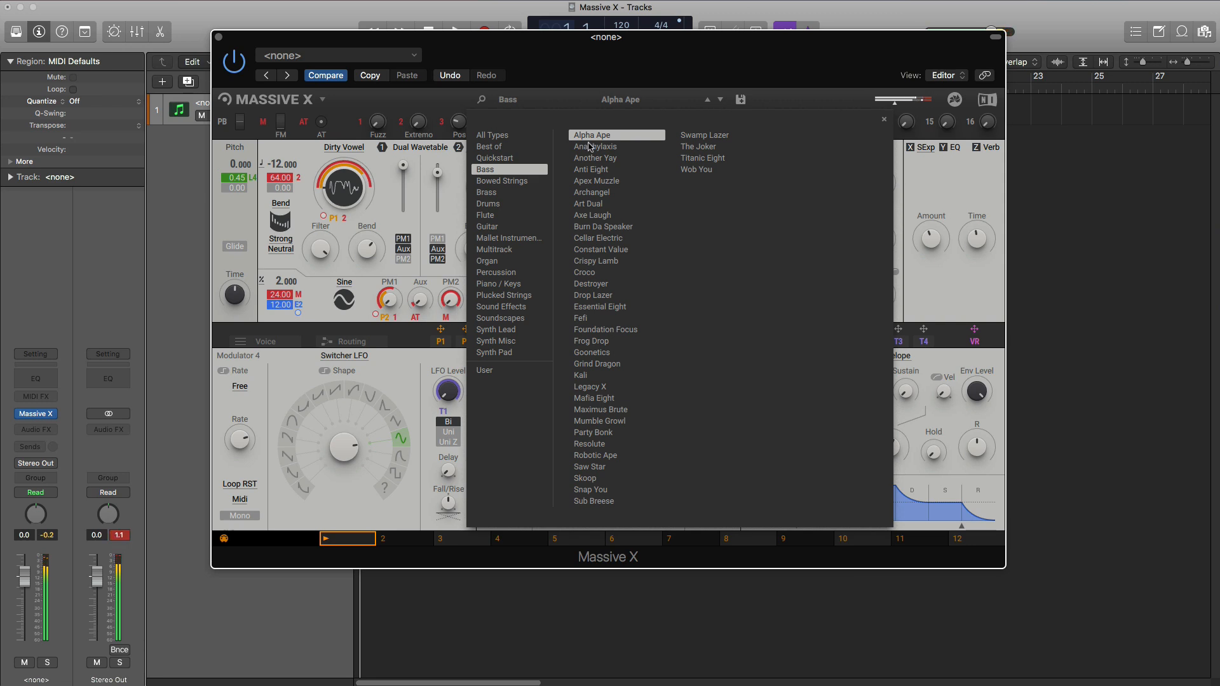
pyautogui.click(594, 159)
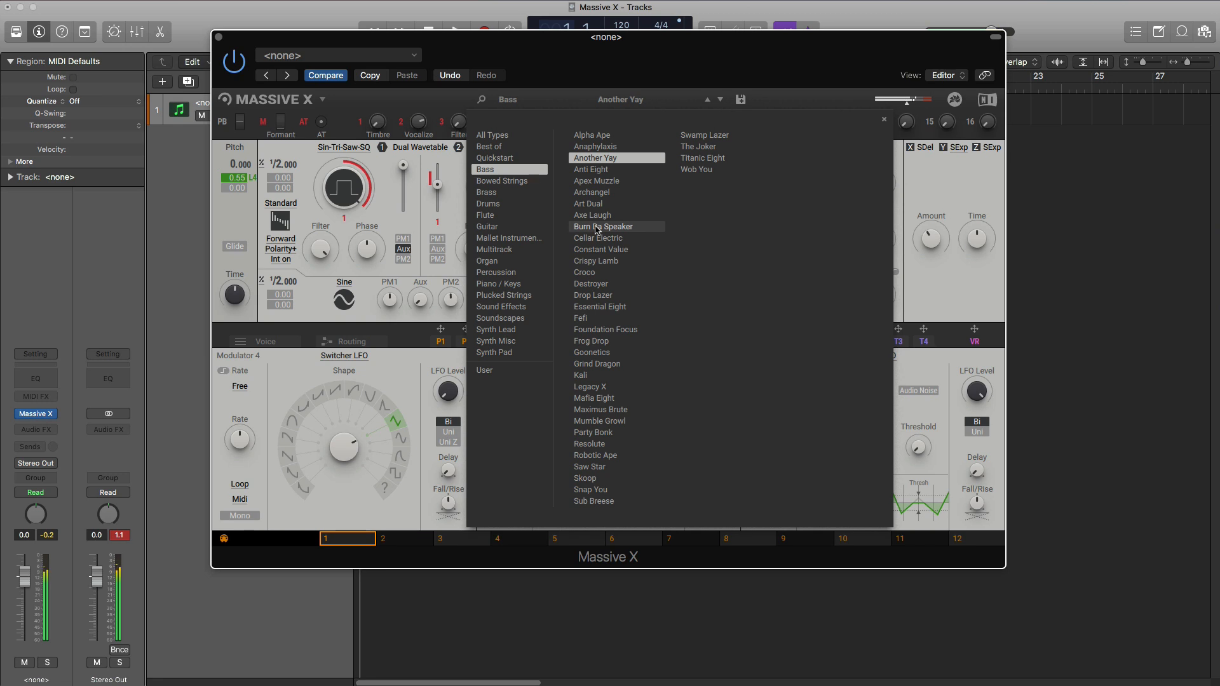
pyautogui.click(594, 217)
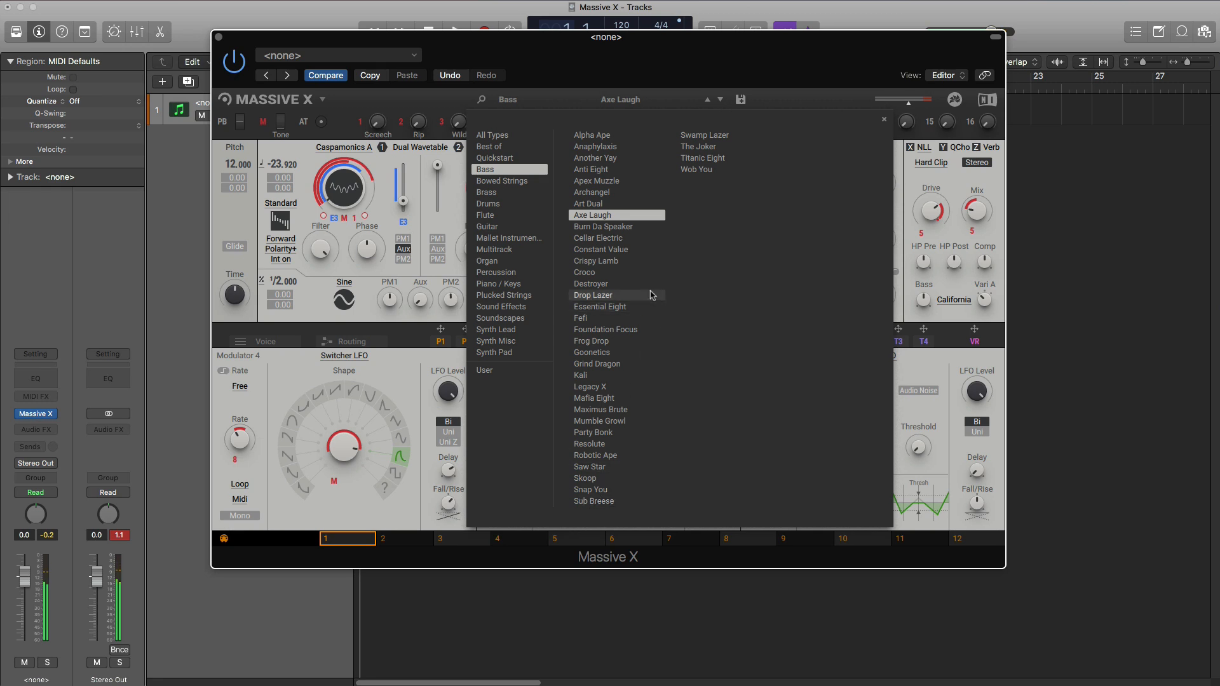
pyautogui.click(602, 291)
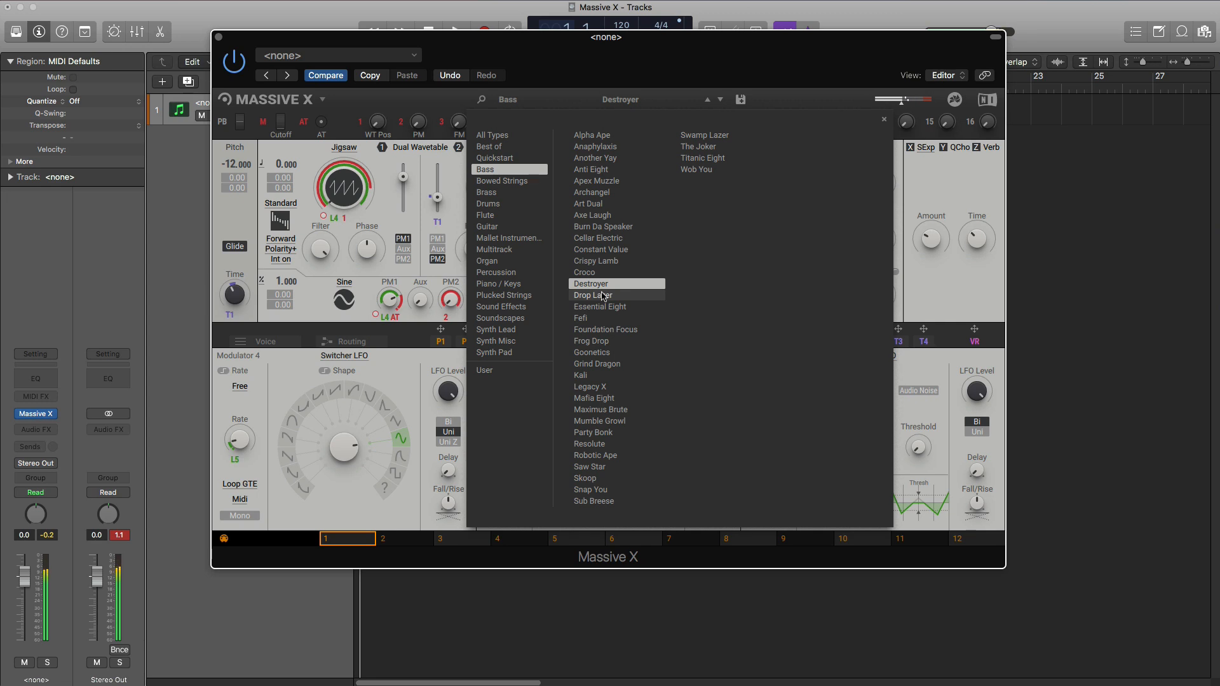
pyautogui.click(618, 342)
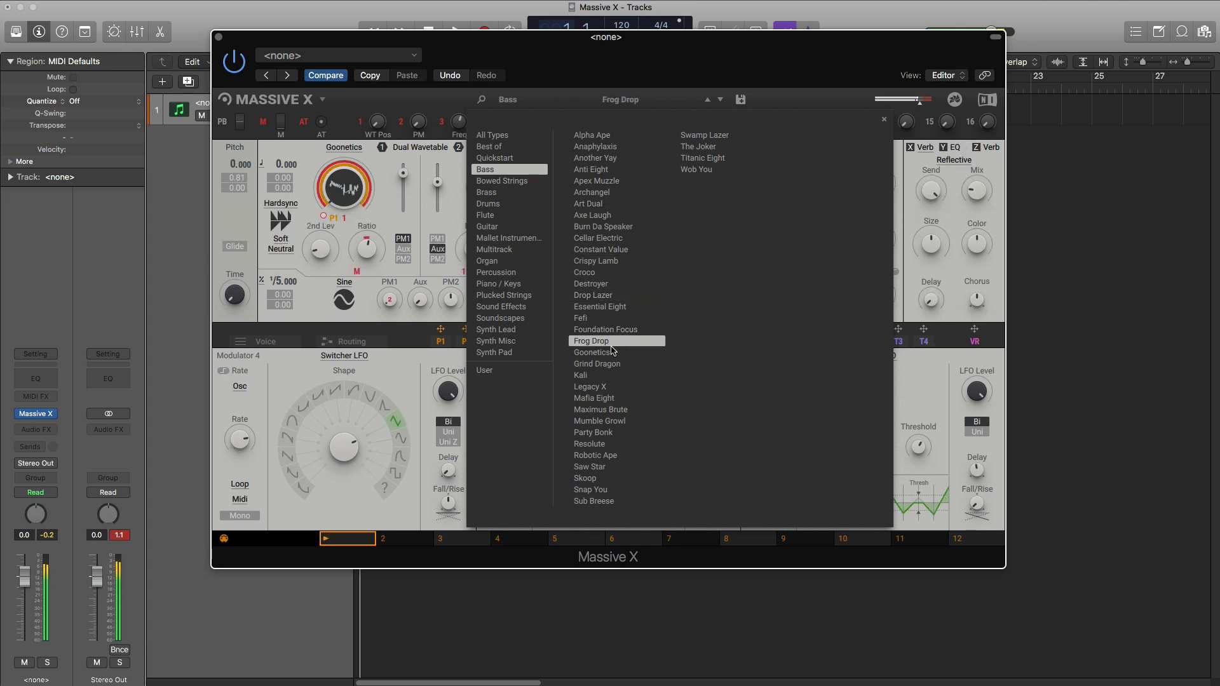
# - Audition the Bass presets Maximus Brute, Robotic Ape, Snap You, Titanic Eight, Swamp Lazer and Wob You
pyautogui.click(602, 410)
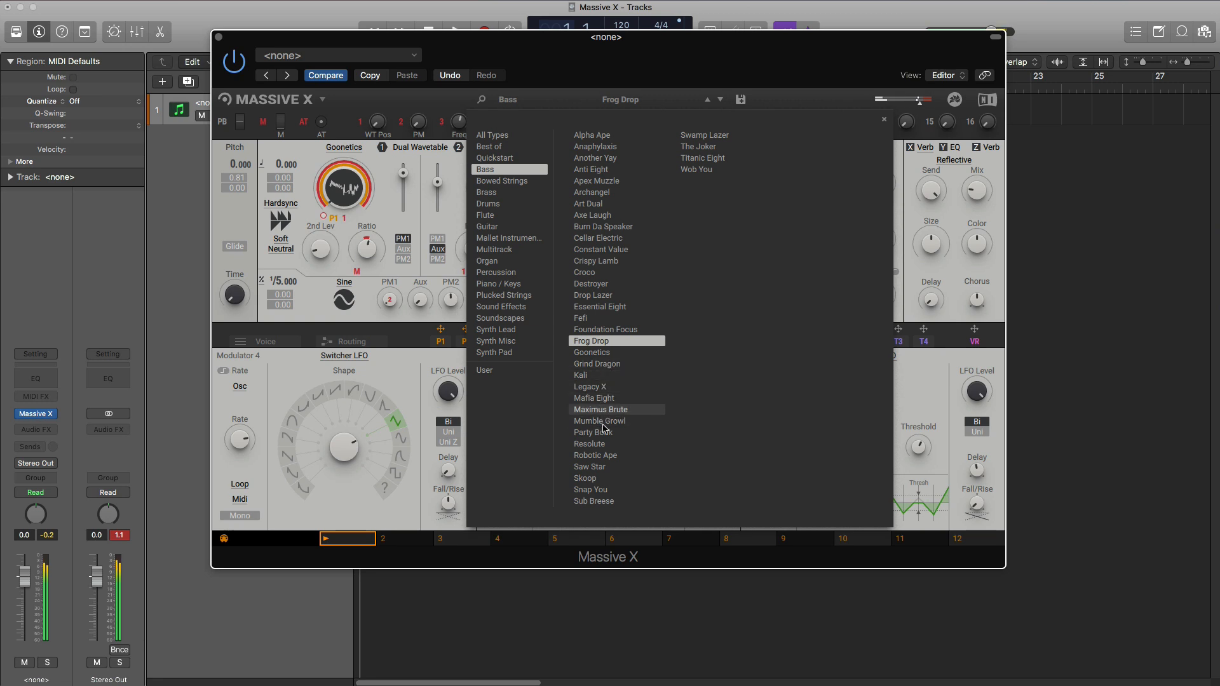
pyautogui.click(610, 456)
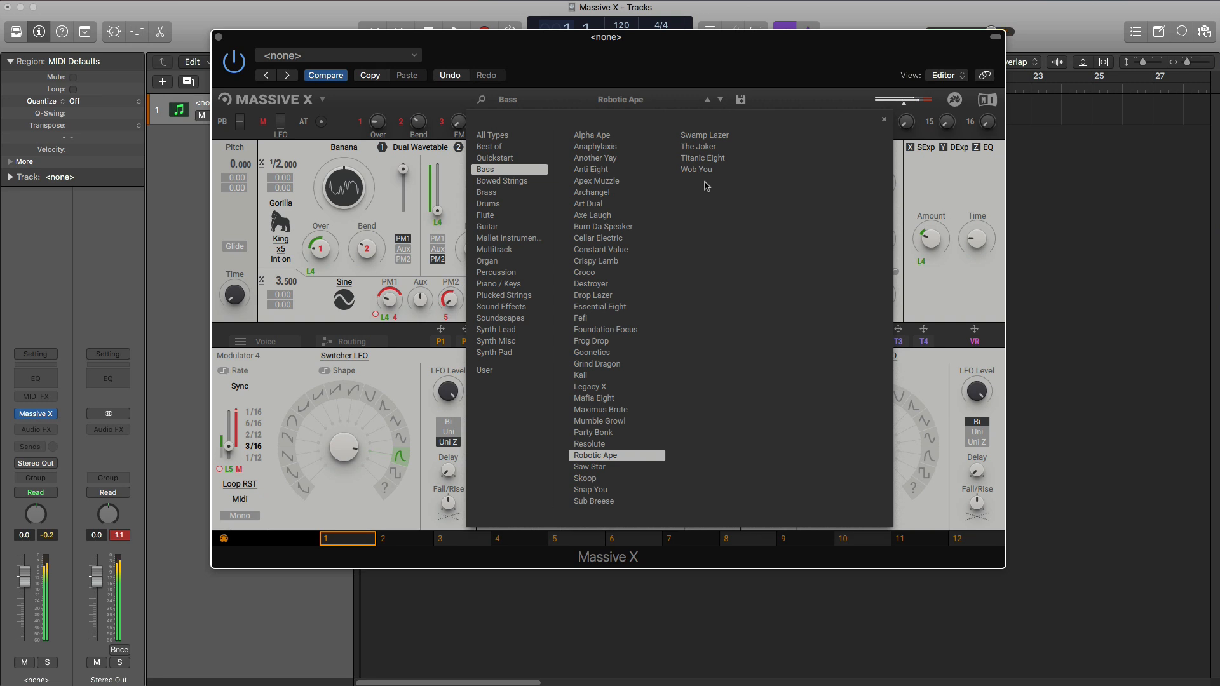
pyautogui.click(604, 491)
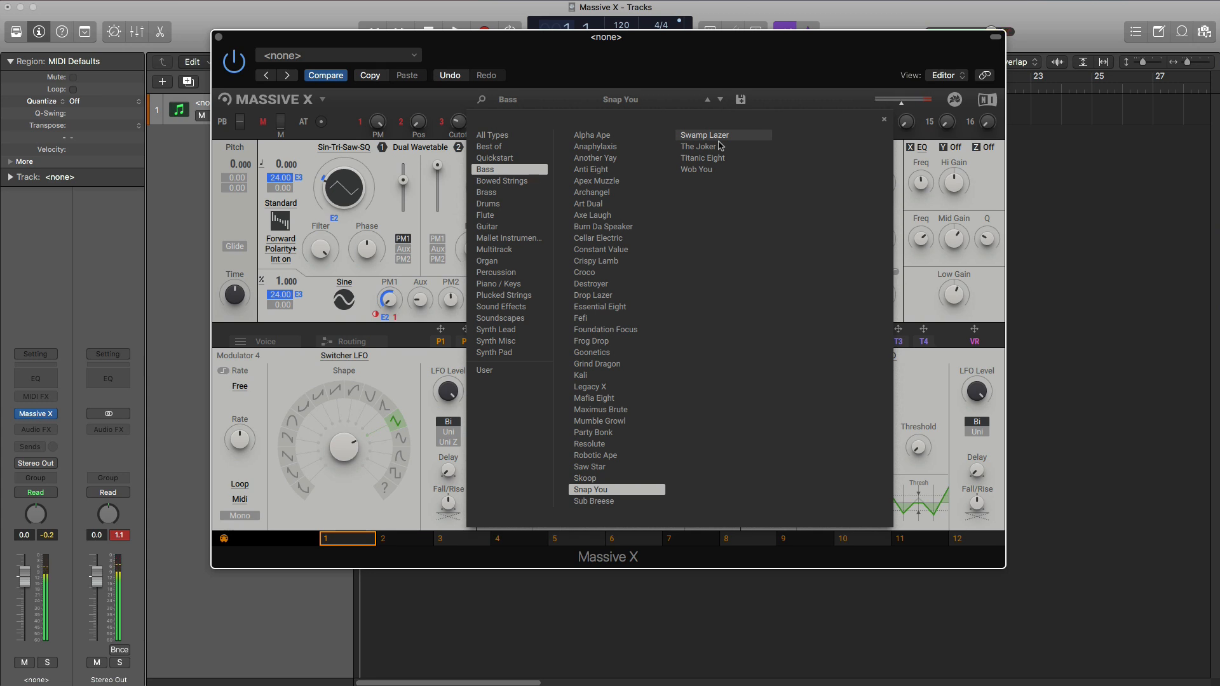
pyautogui.click(714, 161)
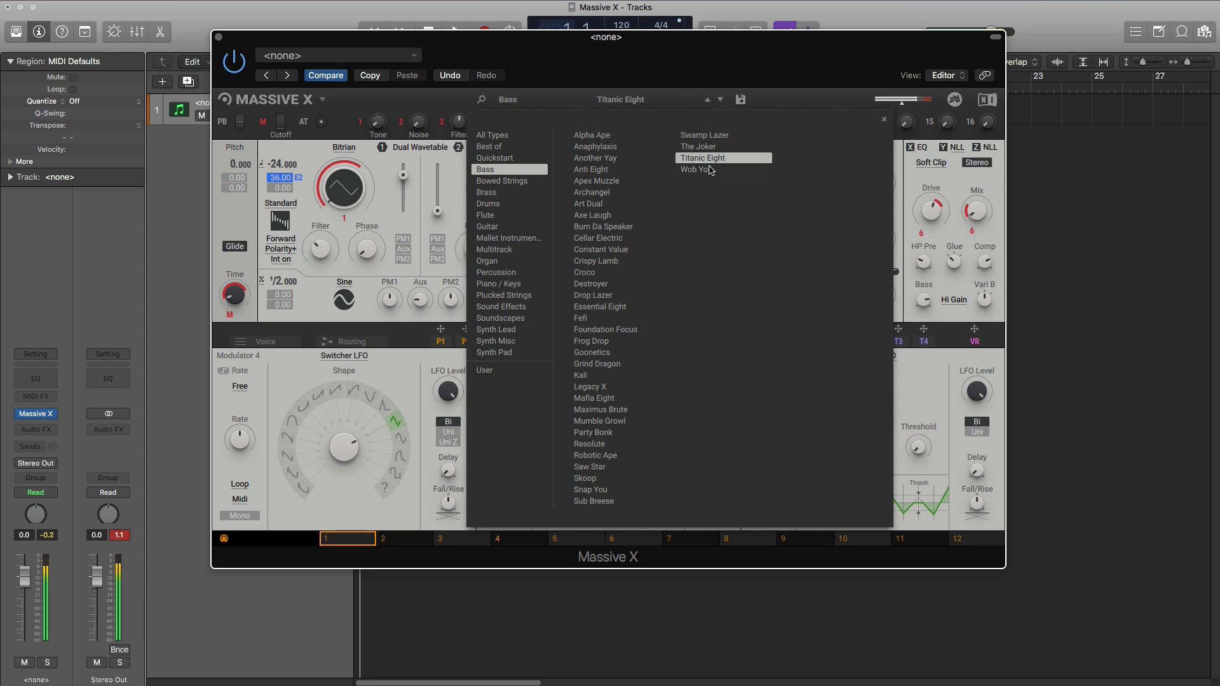
pyautogui.press('Up')
pyautogui.press('Up')
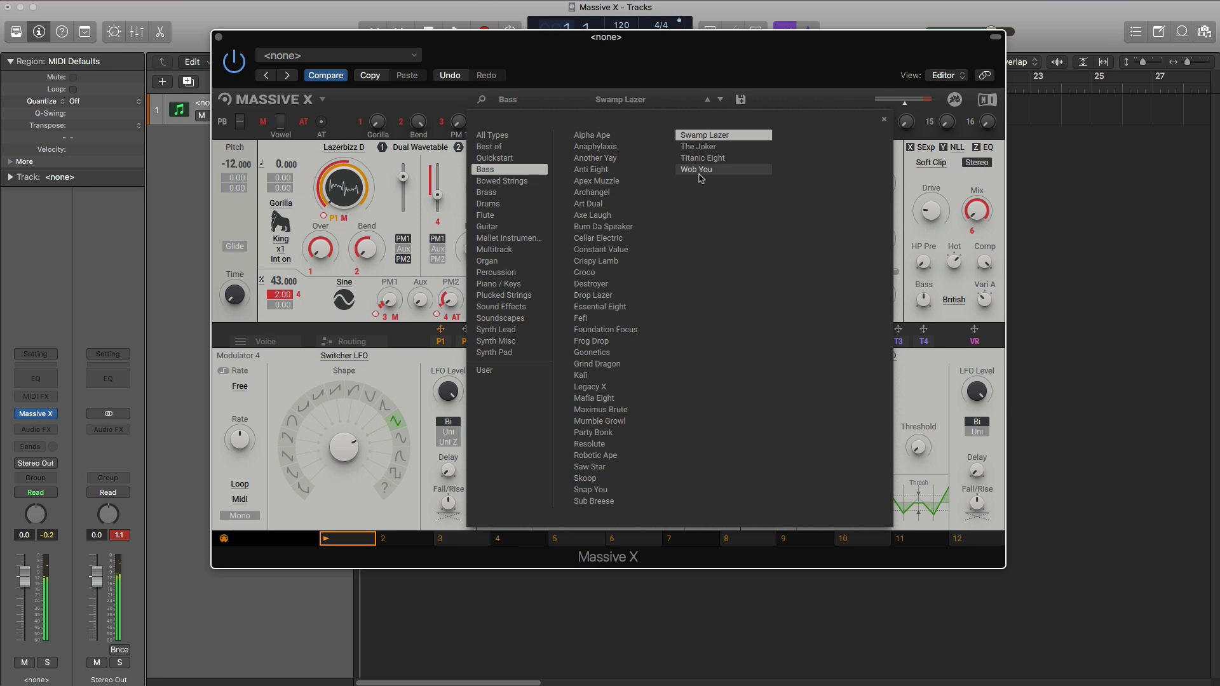
pyautogui.click(698, 170)
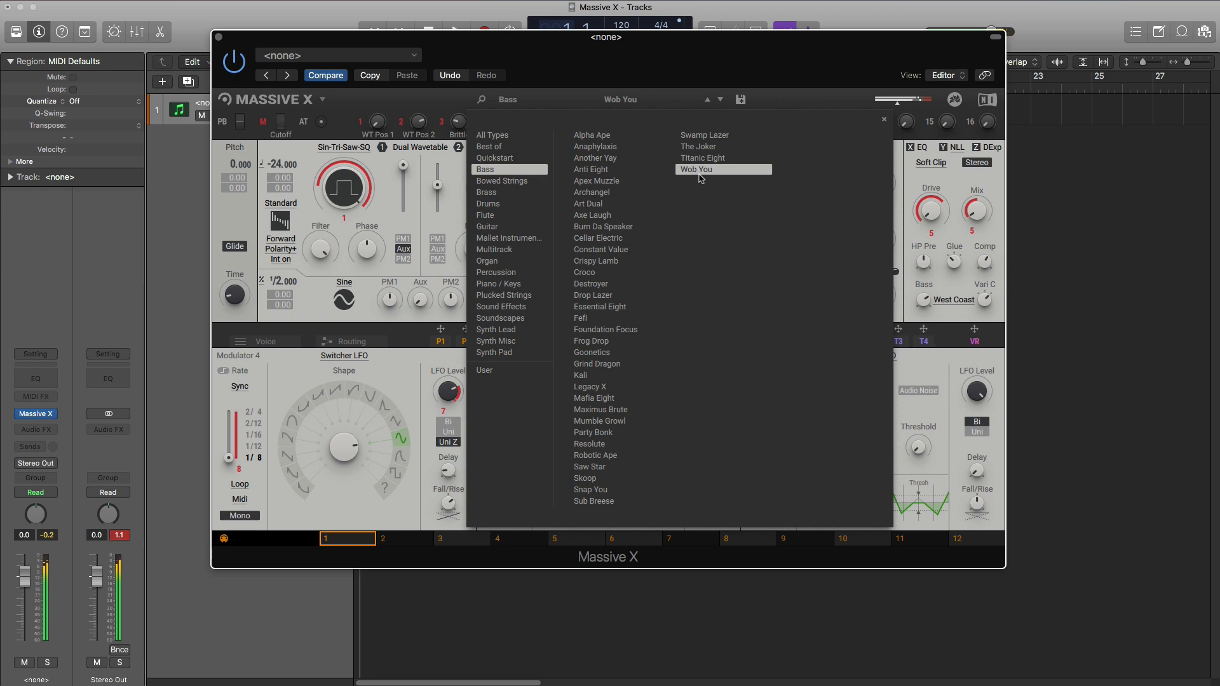
# - Switch to the Bowed Strings presets and audition Aldente Hollywood and Bright Superstrings
pyautogui.click(502, 181)
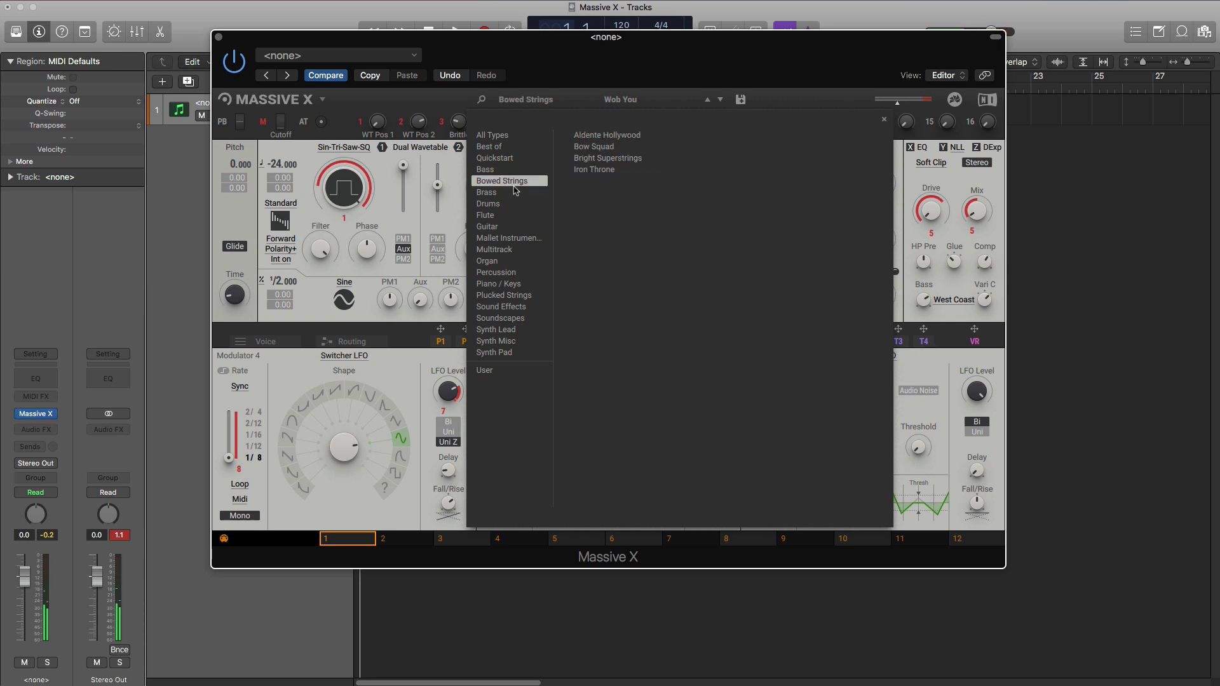
pyautogui.click(616, 140)
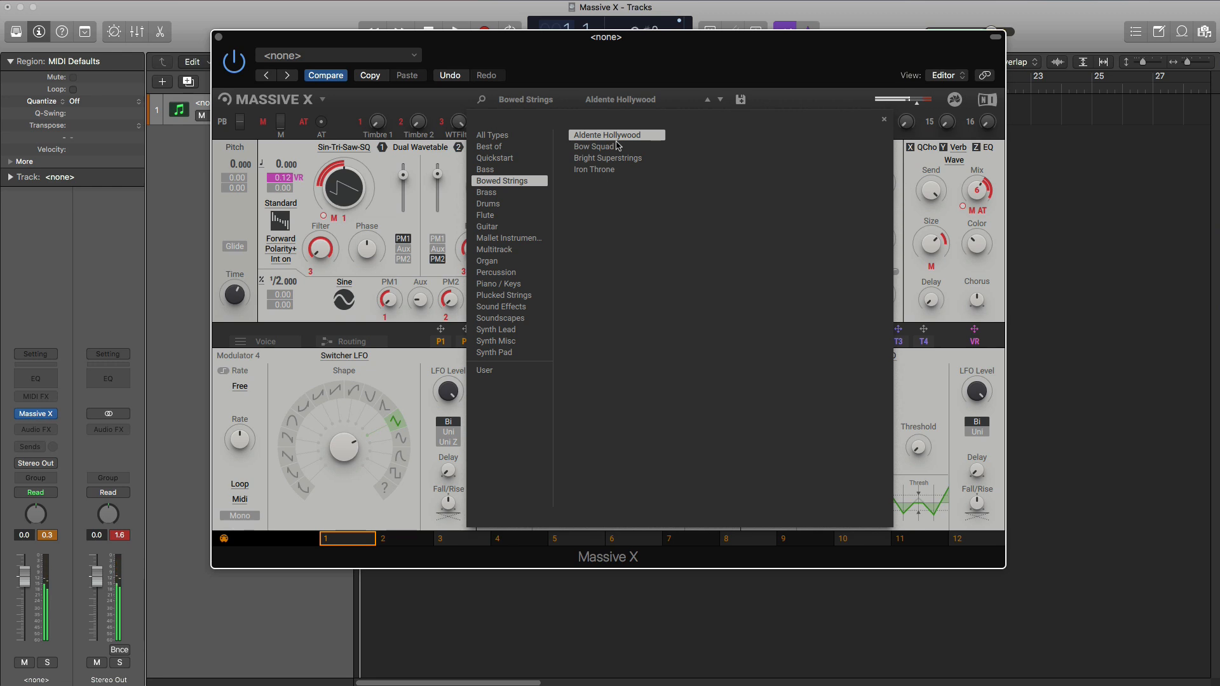
pyautogui.click(586, 158)
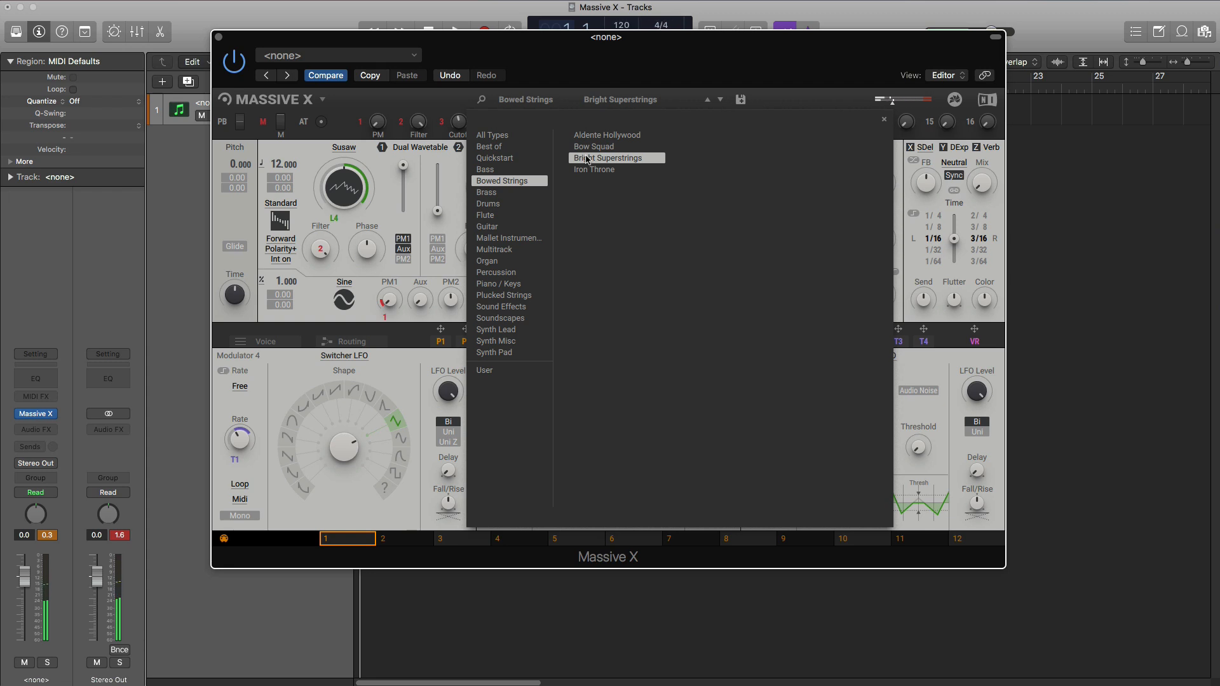
# - Switch to the Brass presets and audition Blueberry, Brass Stomp and Godzilla Tube
pyautogui.click(513, 196)
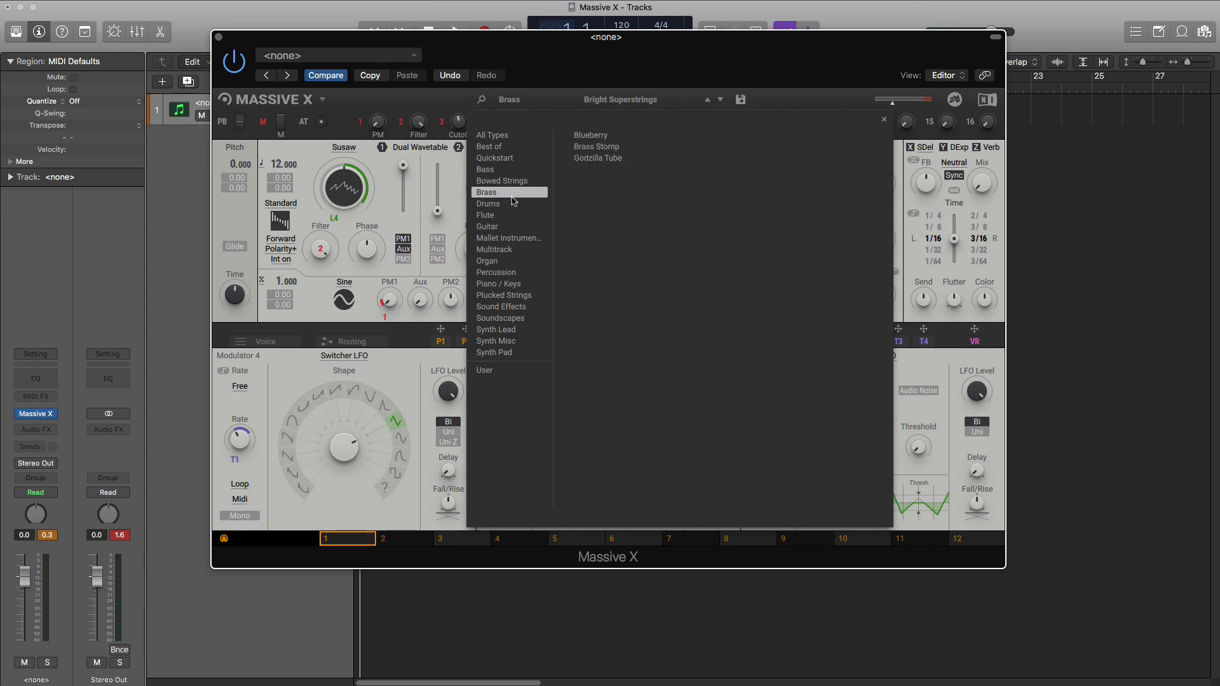
pyautogui.click(586, 140)
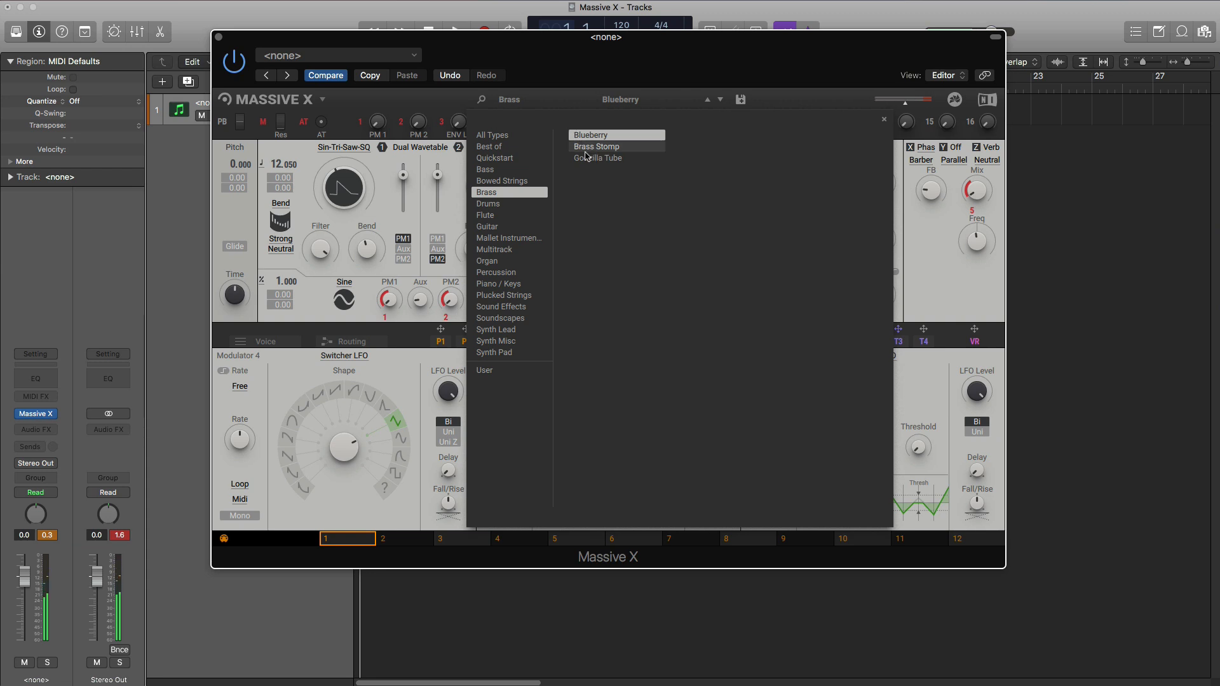
pyautogui.click(589, 150)
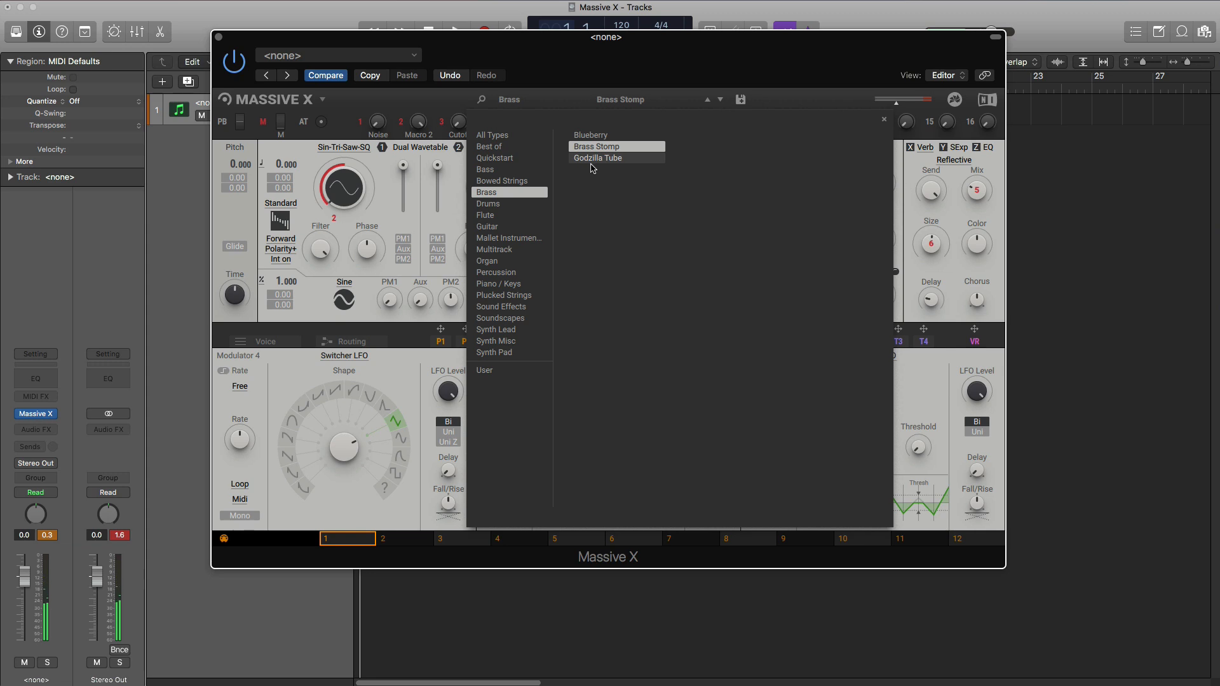
pyautogui.click(596, 162)
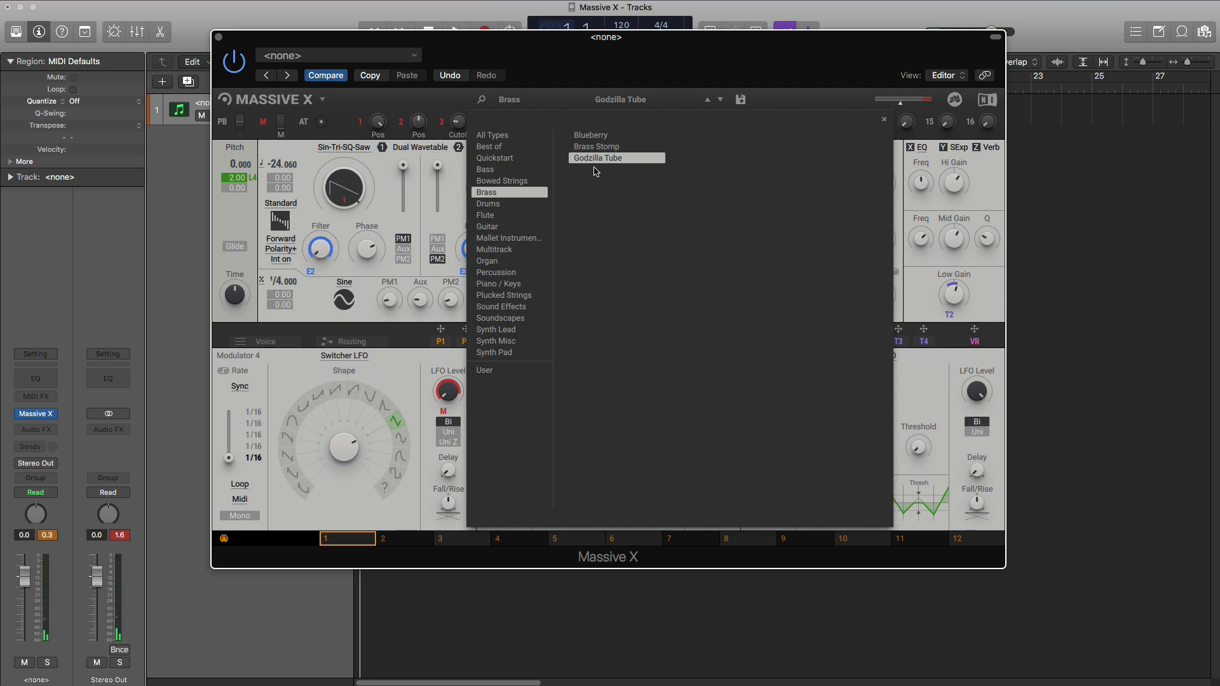
# - Switch to the Drums presets and audition Eighties Ping, Clapped, Tripper and Monark King
pyautogui.click(495, 203)
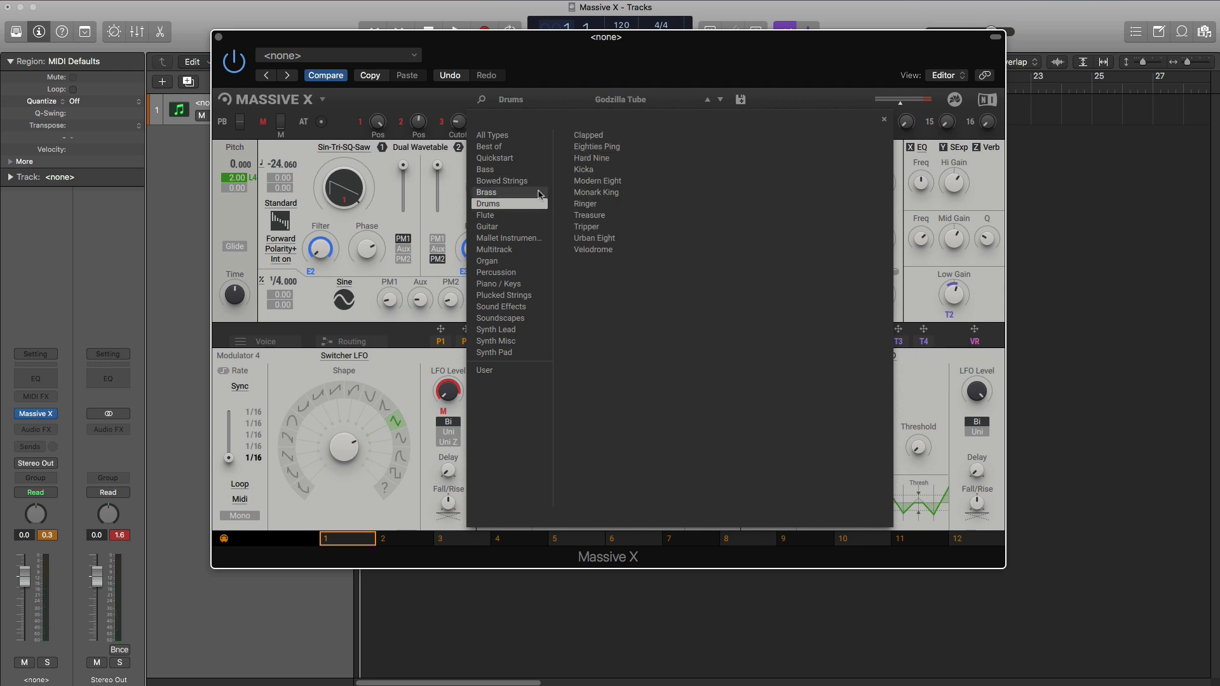
pyautogui.click(594, 147)
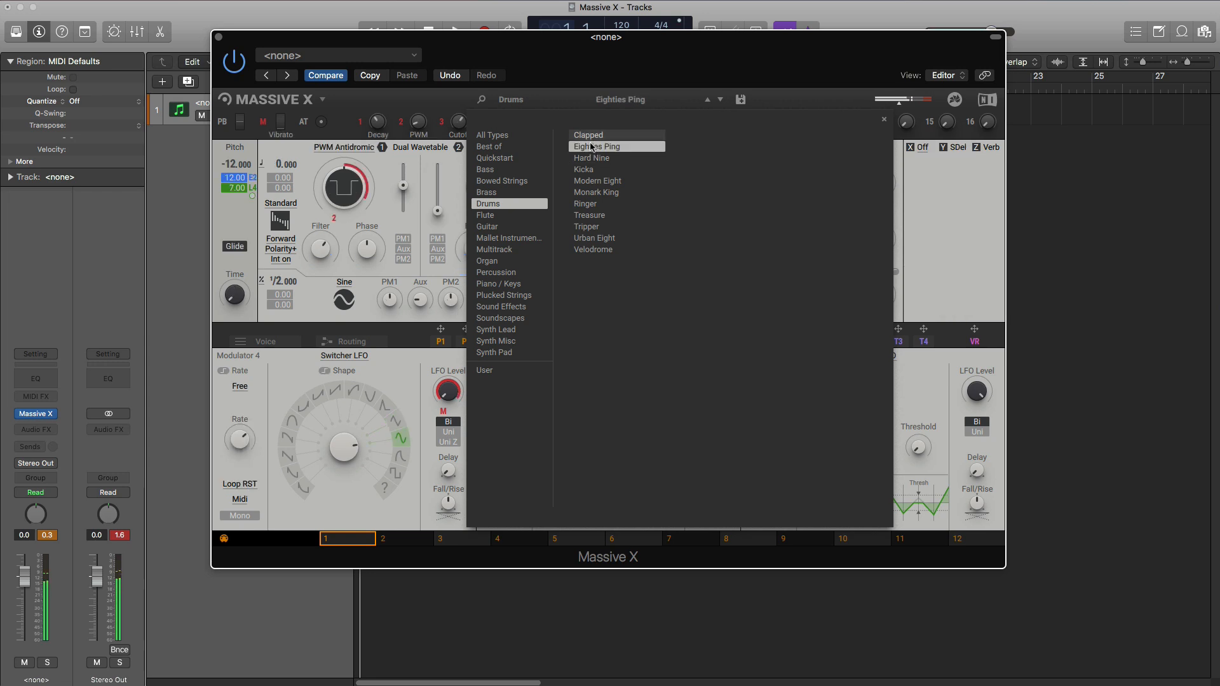
pyautogui.click(591, 136)
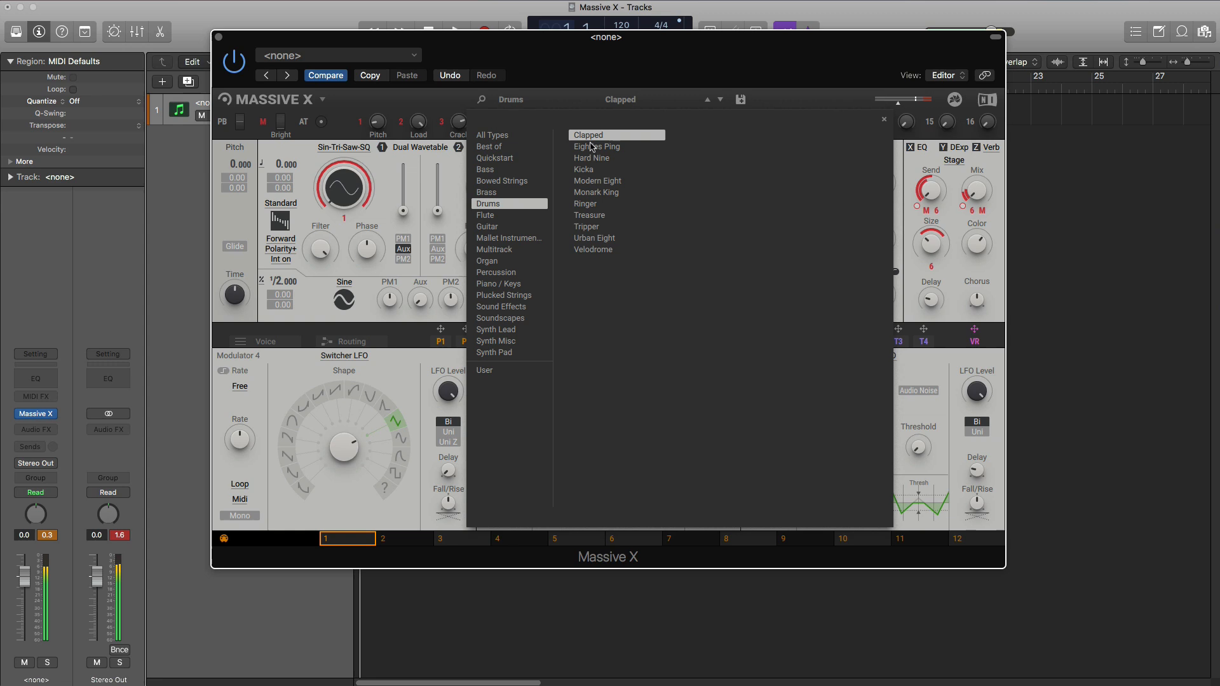
pyautogui.click(611, 231)
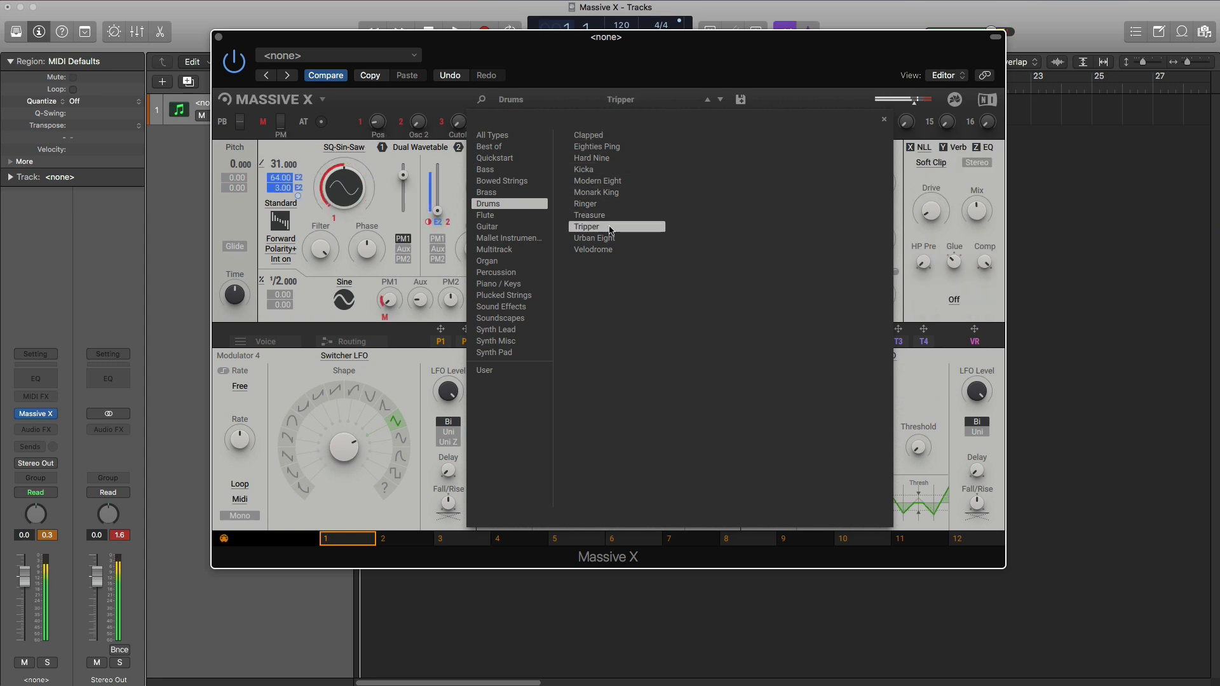
pyautogui.click(591, 194)
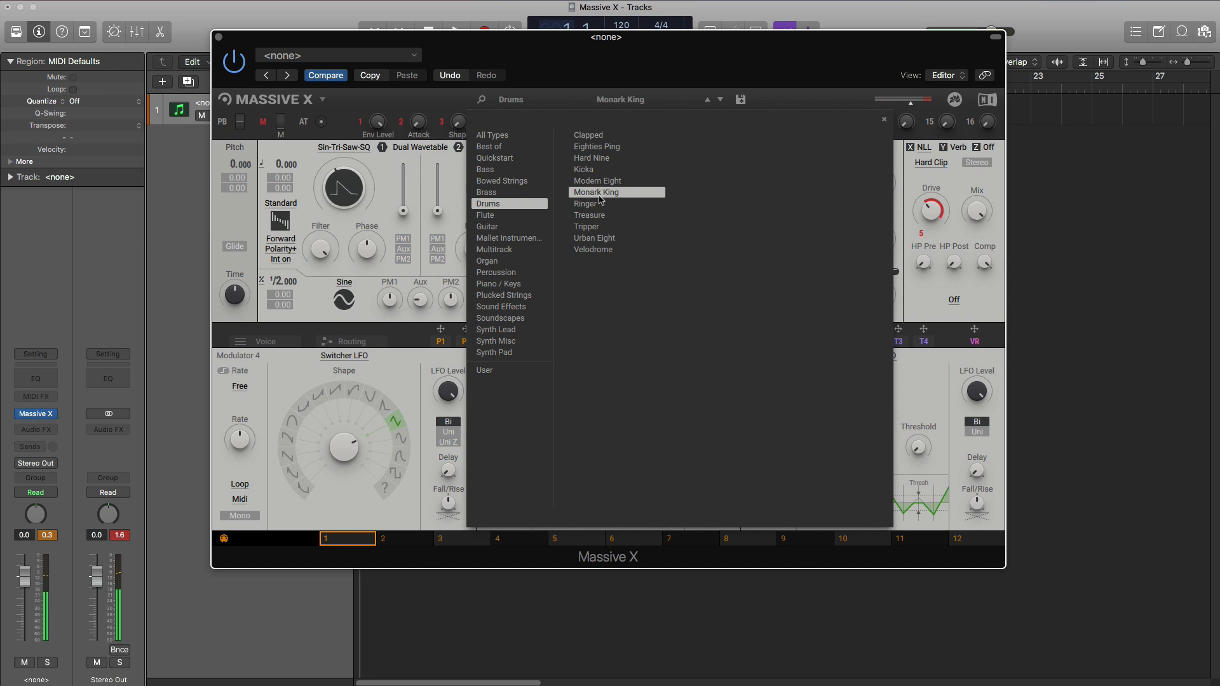
# - Switch to the Flute presets and audition Aurora Flutes and Smooth Flute
pyautogui.click(512, 216)
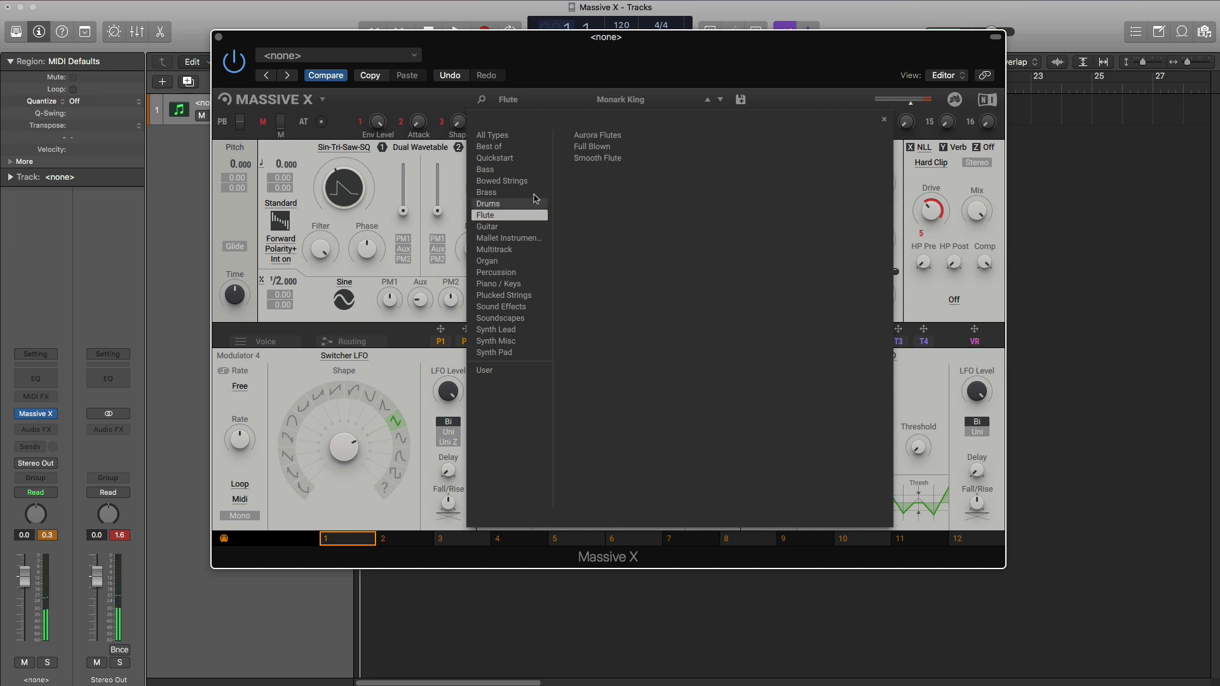
pyautogui.click(586, 137)
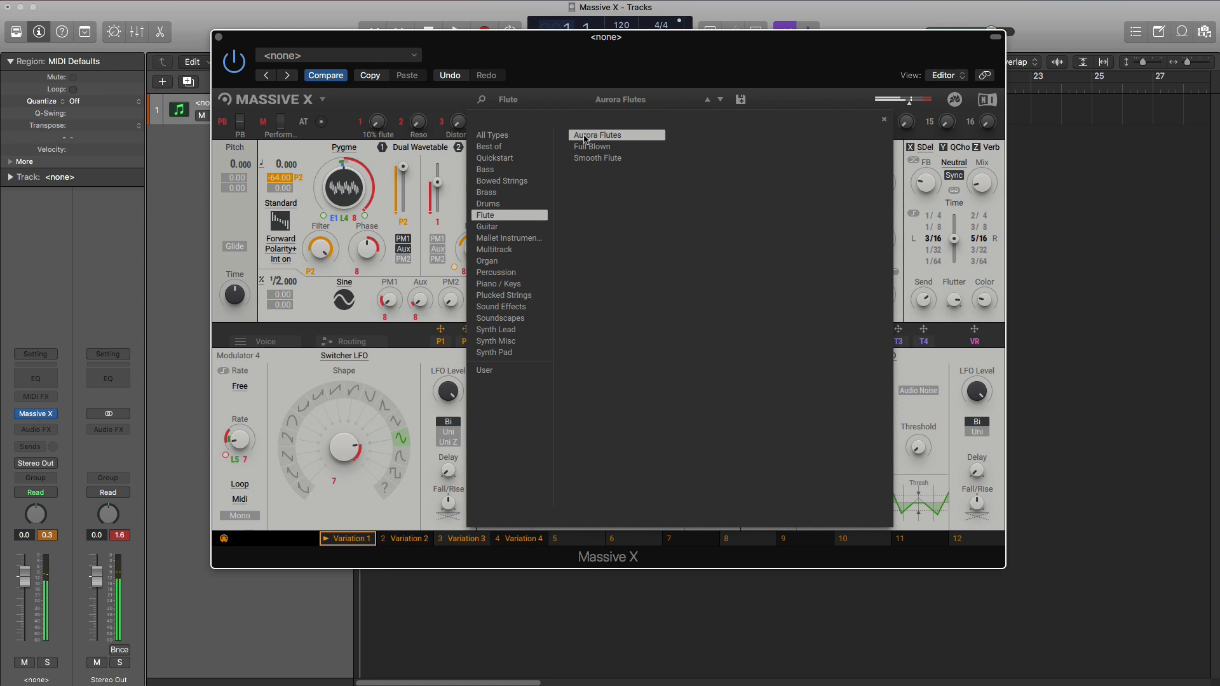
pyautogui.click(608, 163)
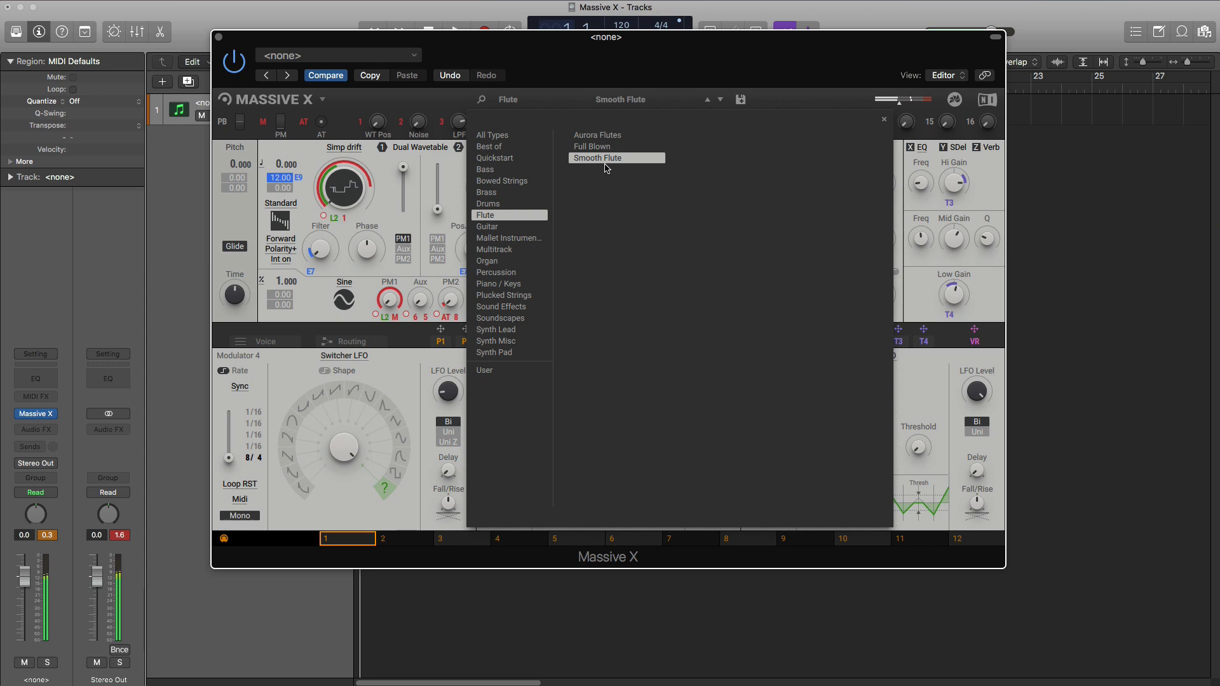
# - Switch to the Guitar presets and audition Clean Strings, Free Solo, Soup Noodle and Wonky Comb
pyautogui.click(527, 227)
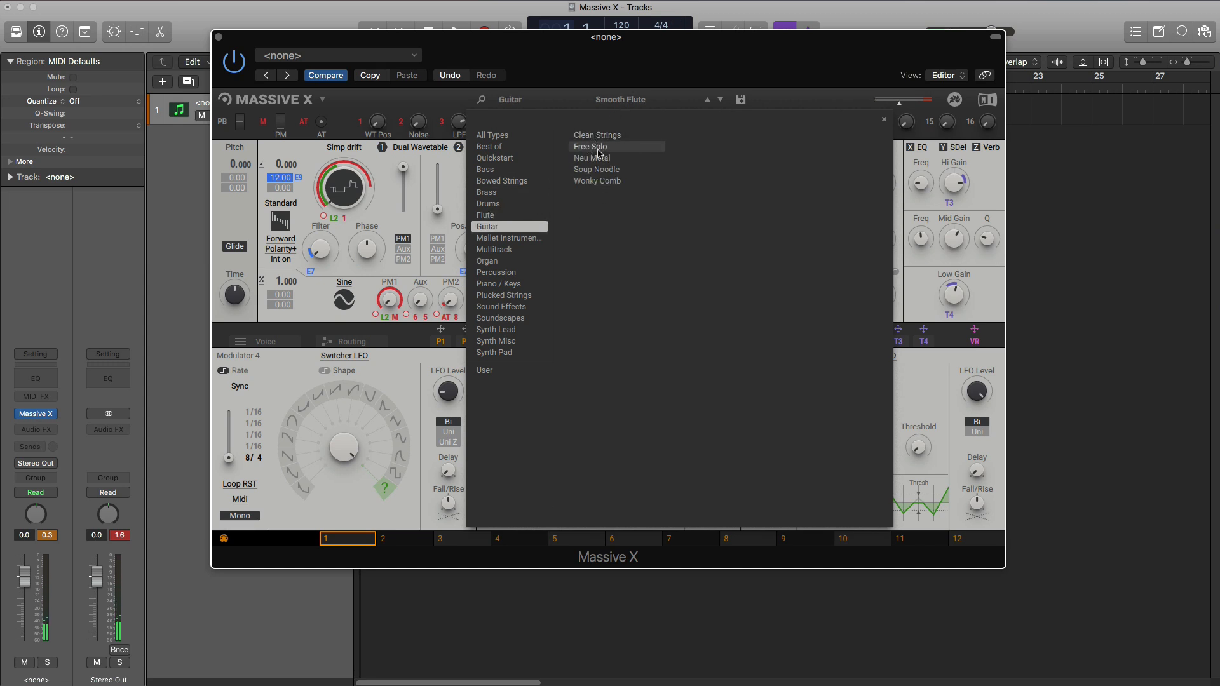
pyautogui.click(604, 148)
pyautogui.press('Up')
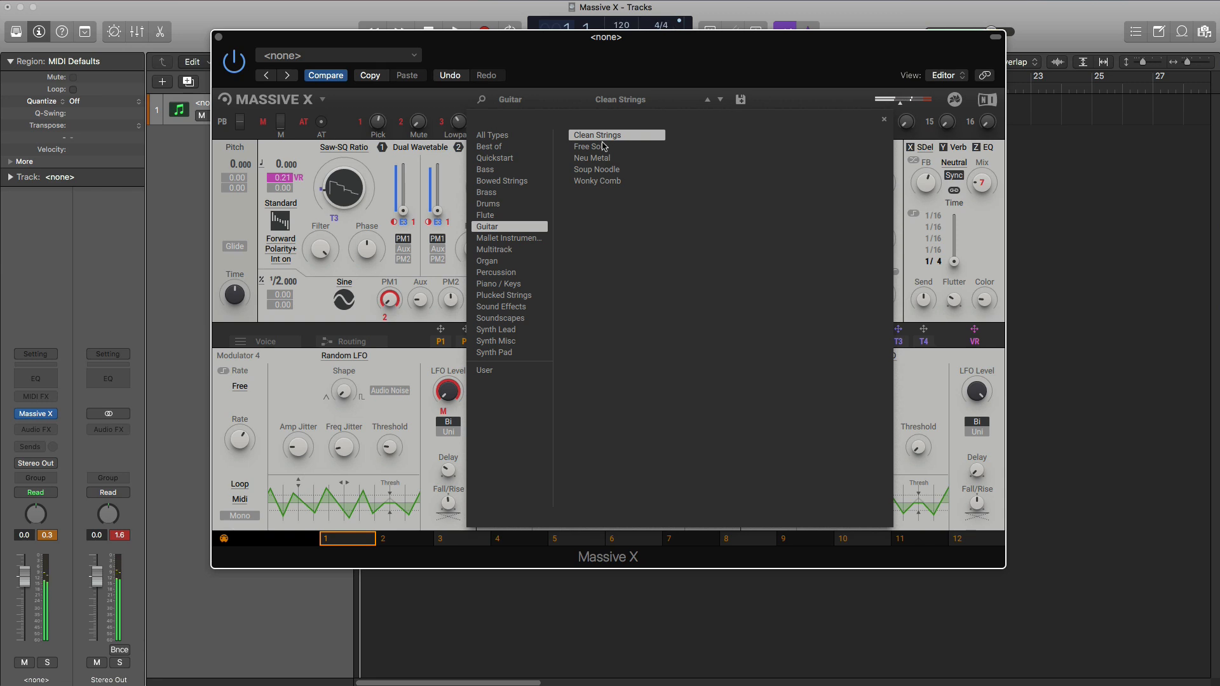
pyautogui.click(612, 153)
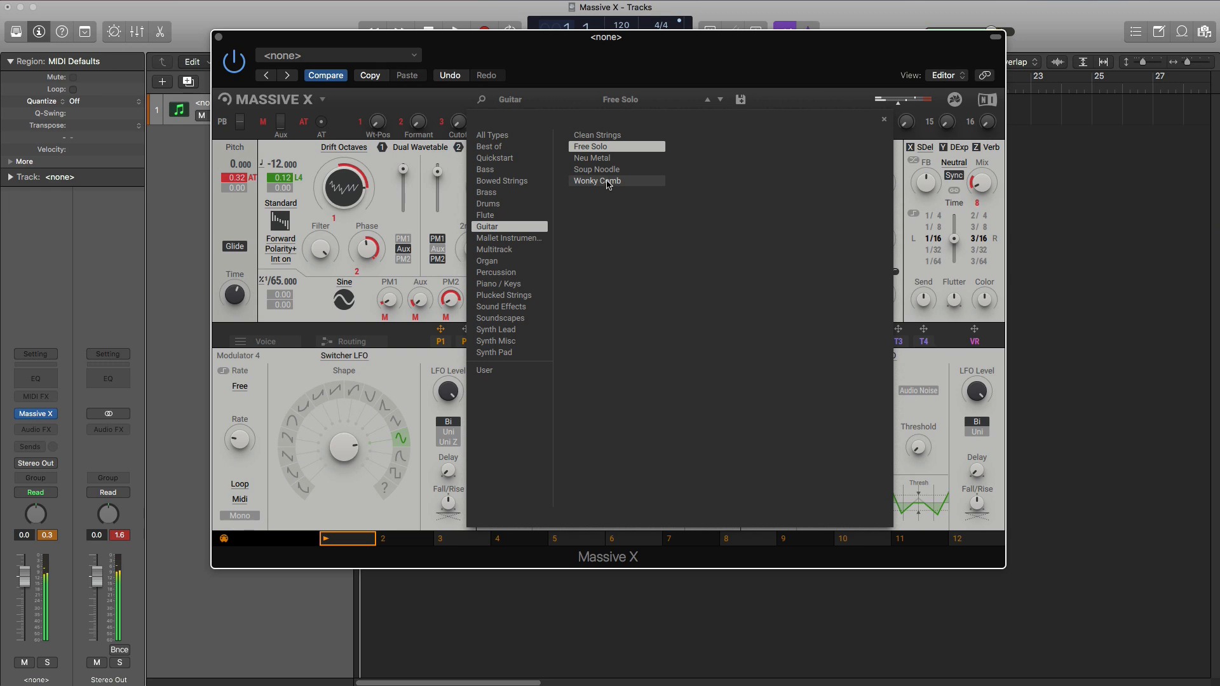
pyautogui.click(608, 169)
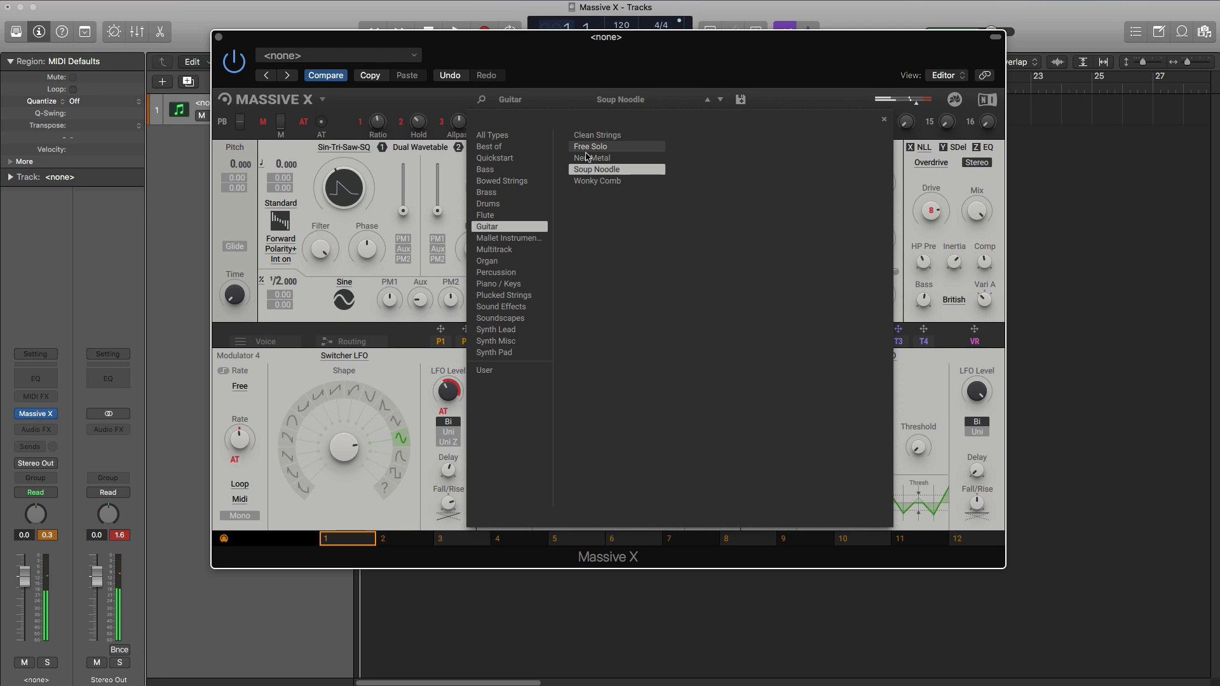
pyautogui.click(599, 182)
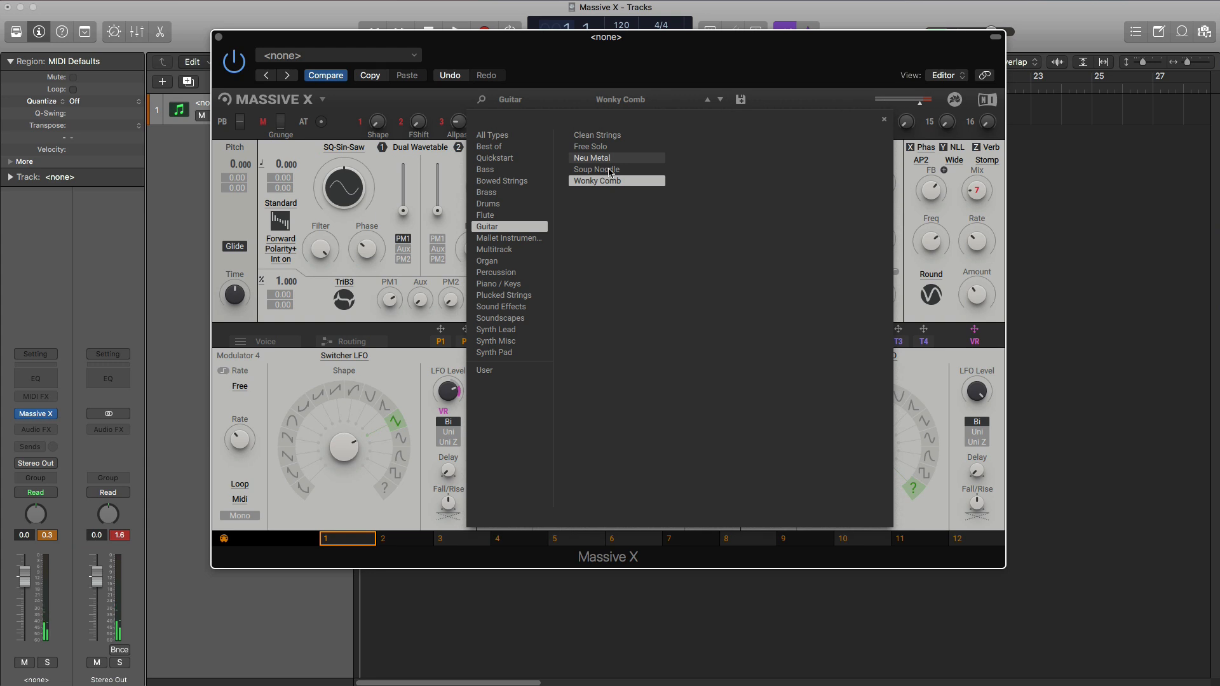
# - Switch to the Mallet Instruments presets and audition Blob Stop, Comb Mallets and Pathways
pyautogui.click(532, 240)
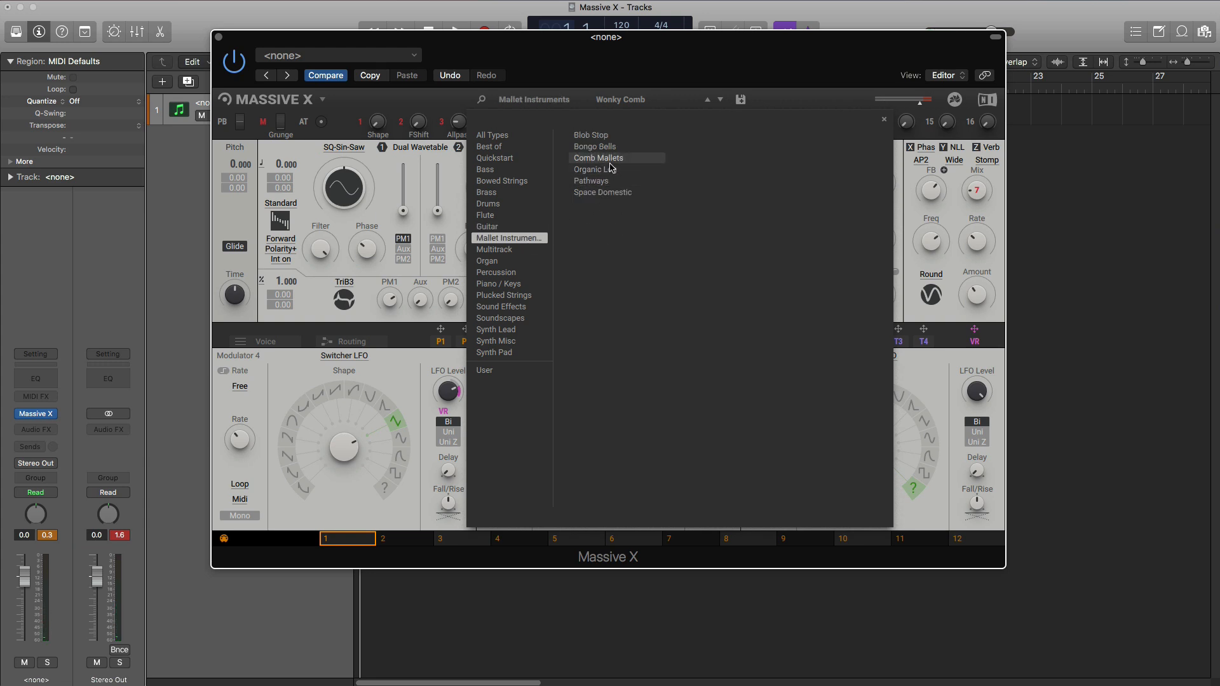
pyautogui.click(609, 139)
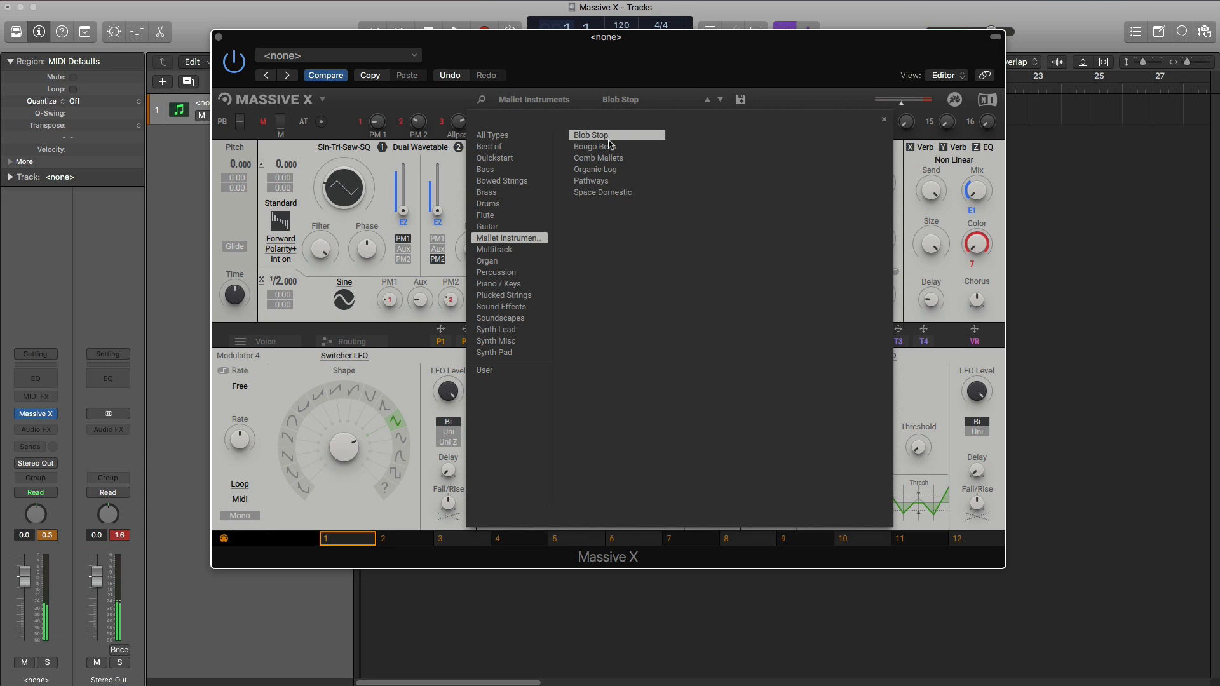
pyautogui.click(607, 157)
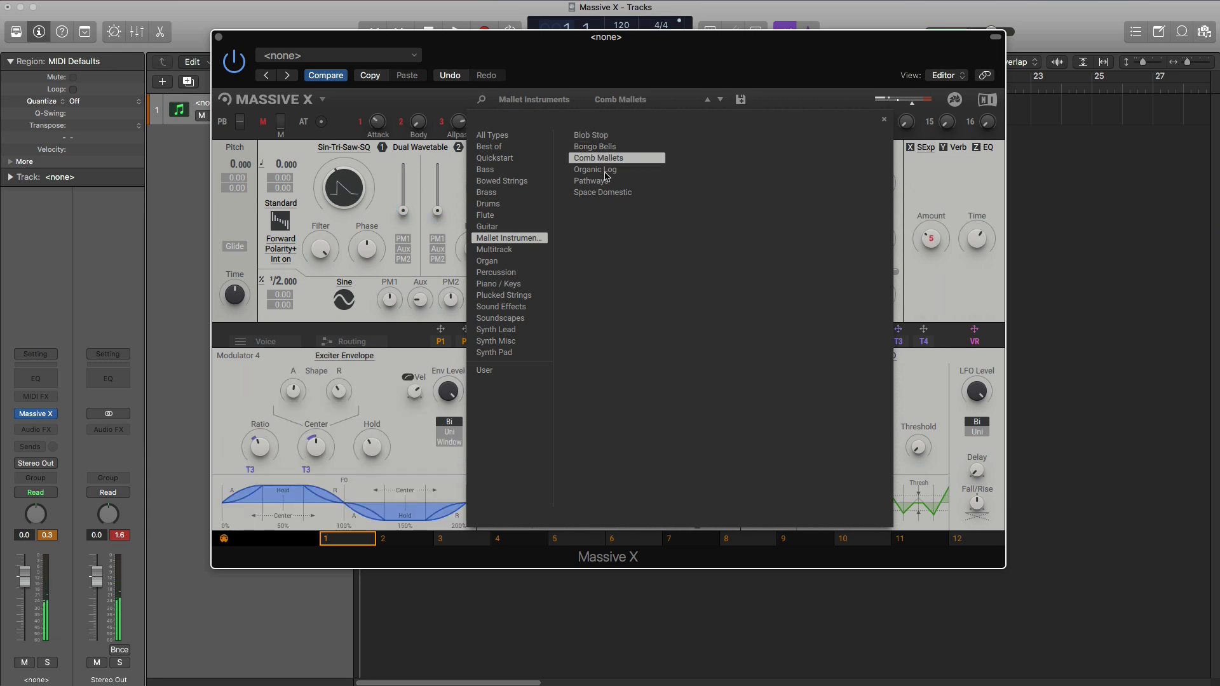
pyautogui.click(607, 181)
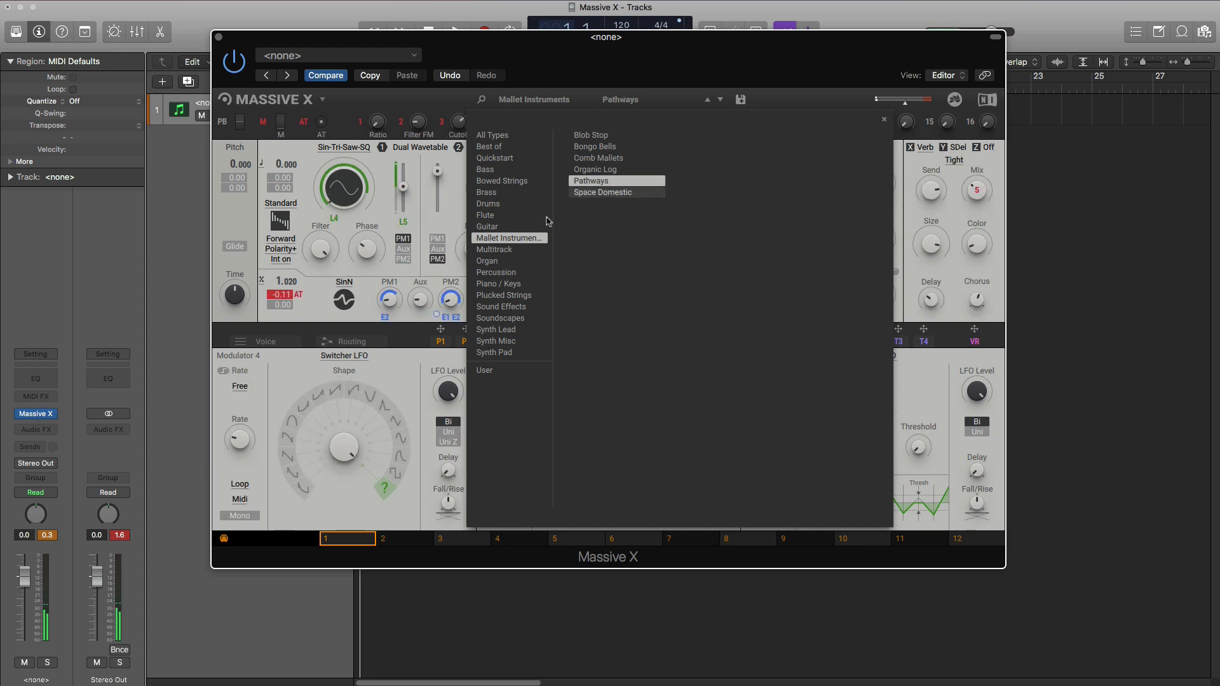
# - Switch to the Multitrack presets, view the P1 performer modulator's pattern editor, and return to the Multitrack preset list
pyautogui.click(481, 251)
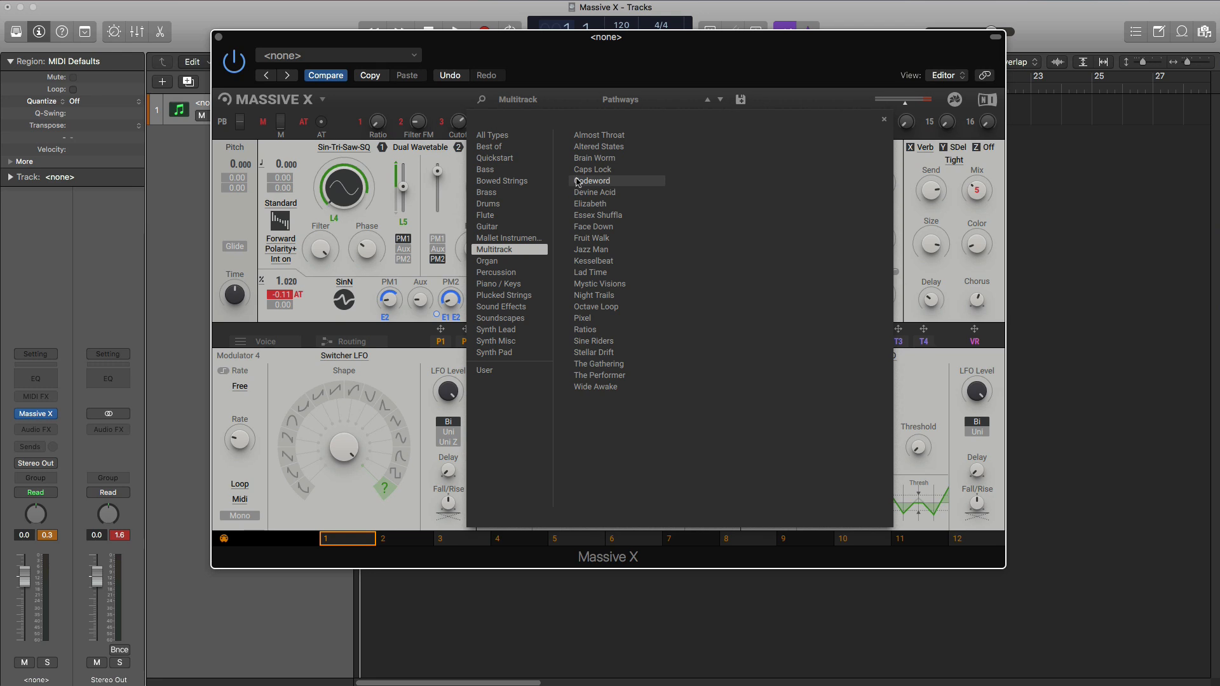
pyautogui.click(438, 343)
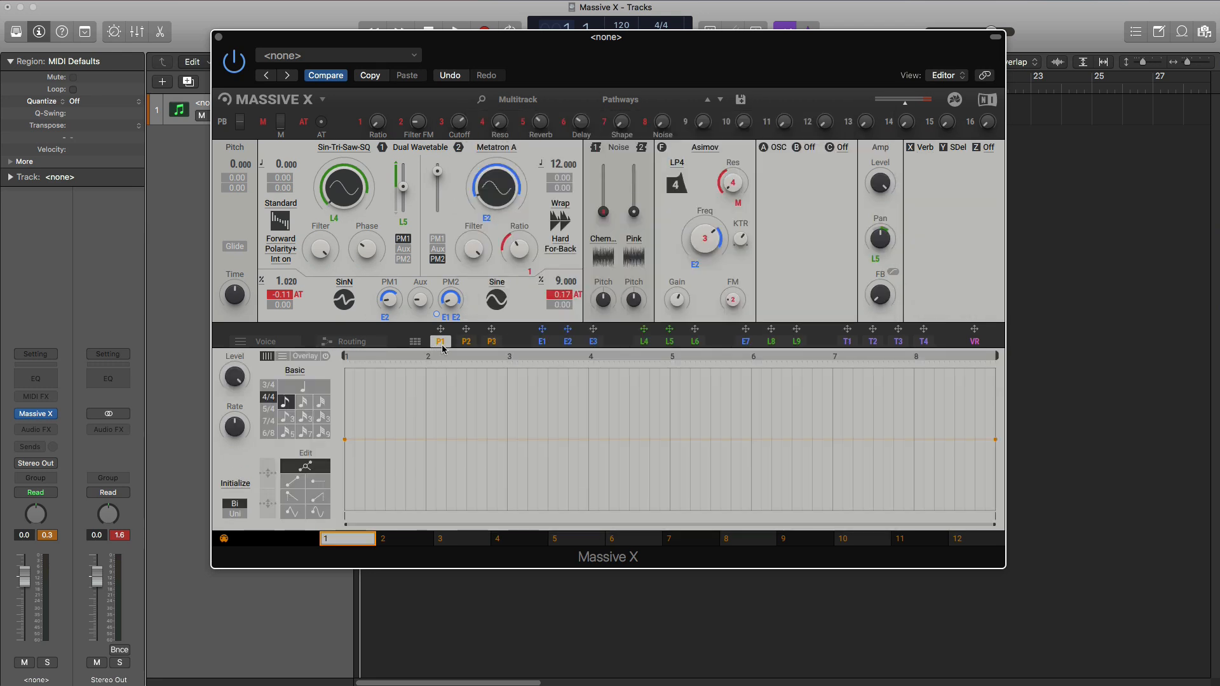
pyautogui.click(566, 106)
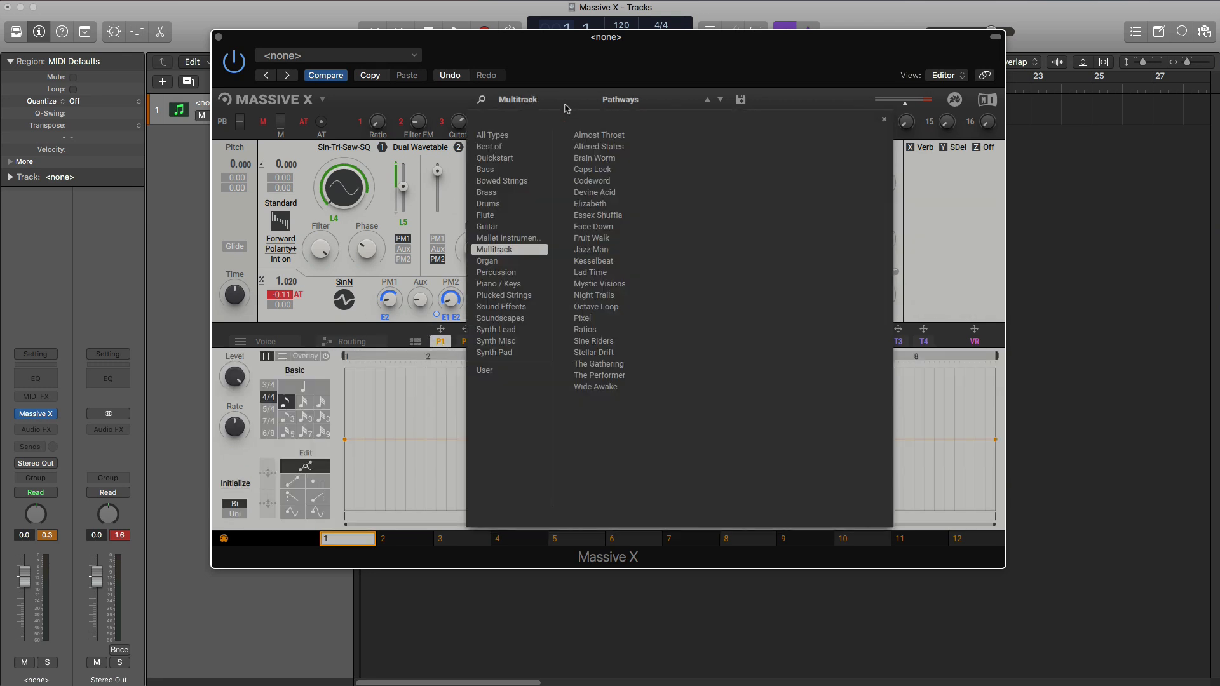
# - Audition the Multitrack presets Elizabeth, Pixel, Sine Riders, The Gathering, The Performer and Wide Awake
pyautogui.click(589, 205)
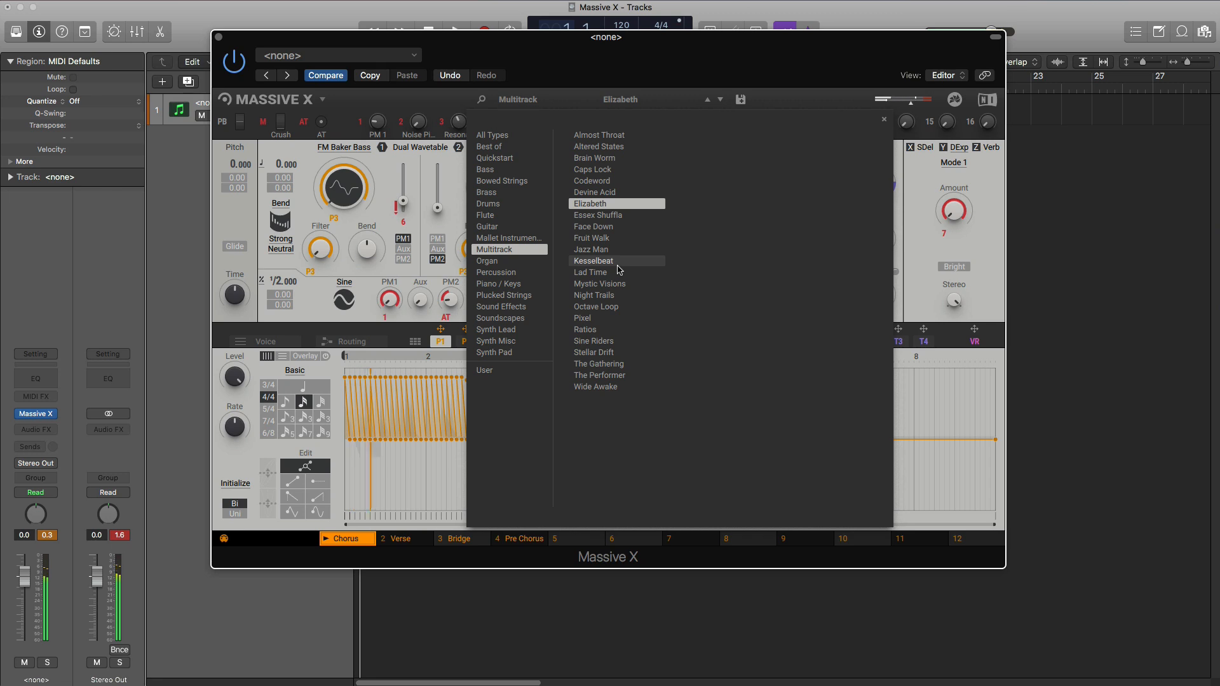
pyautogui.click(613, 319)
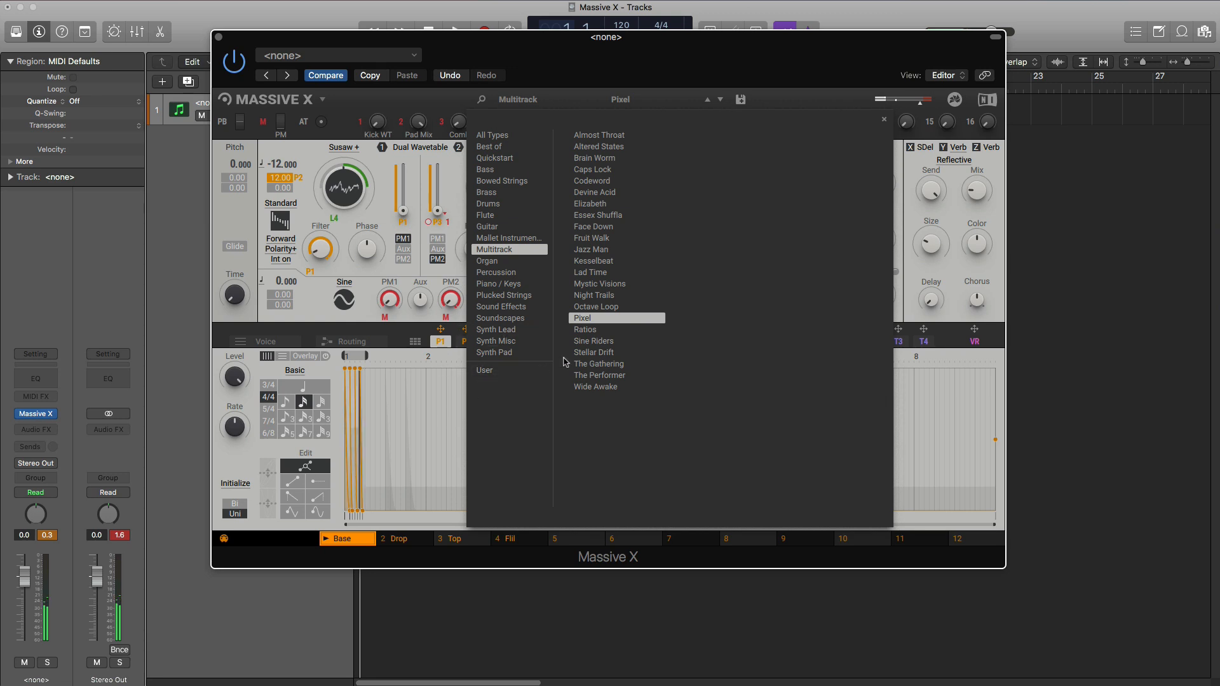
pyautogui.click(601, 342)
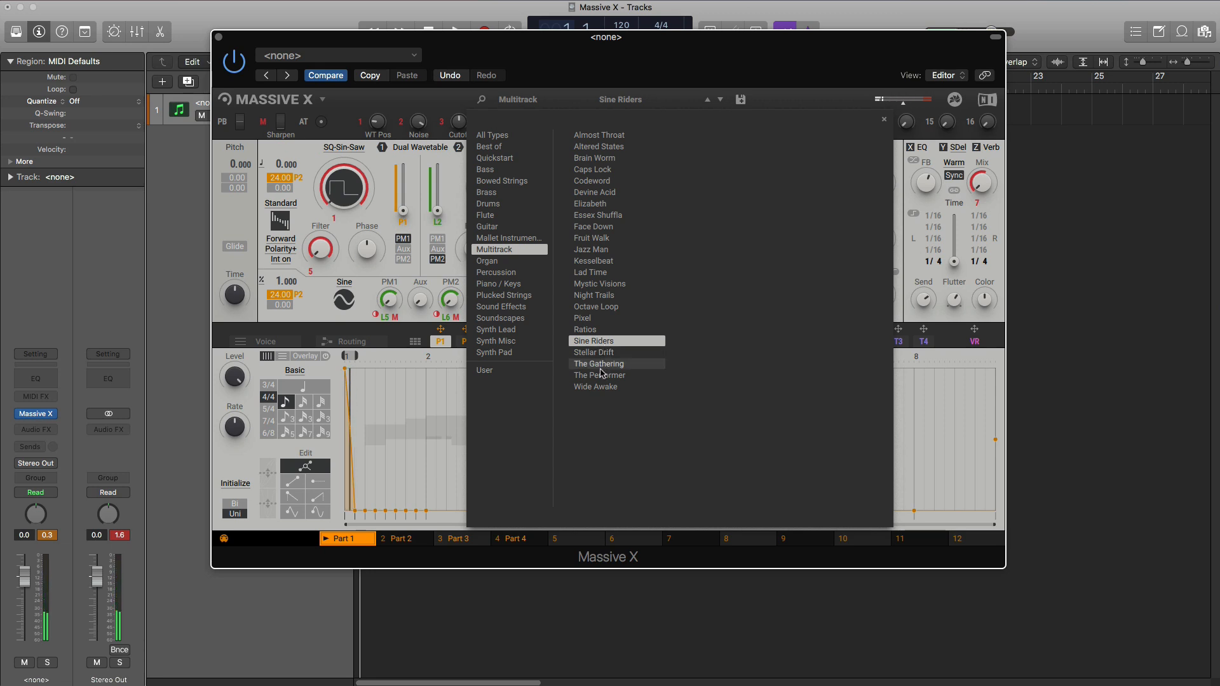
pyautogui.click(600, 364)
pyautogui.click(601, 376)
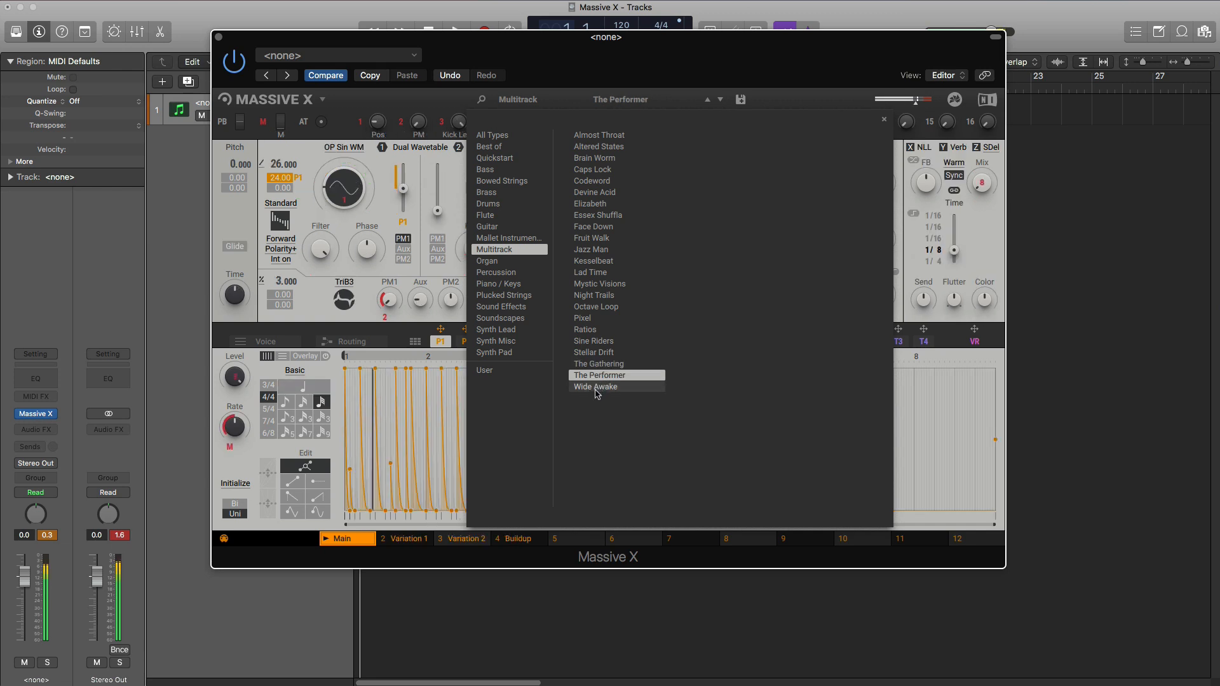
pyautogui.click(598, 387)
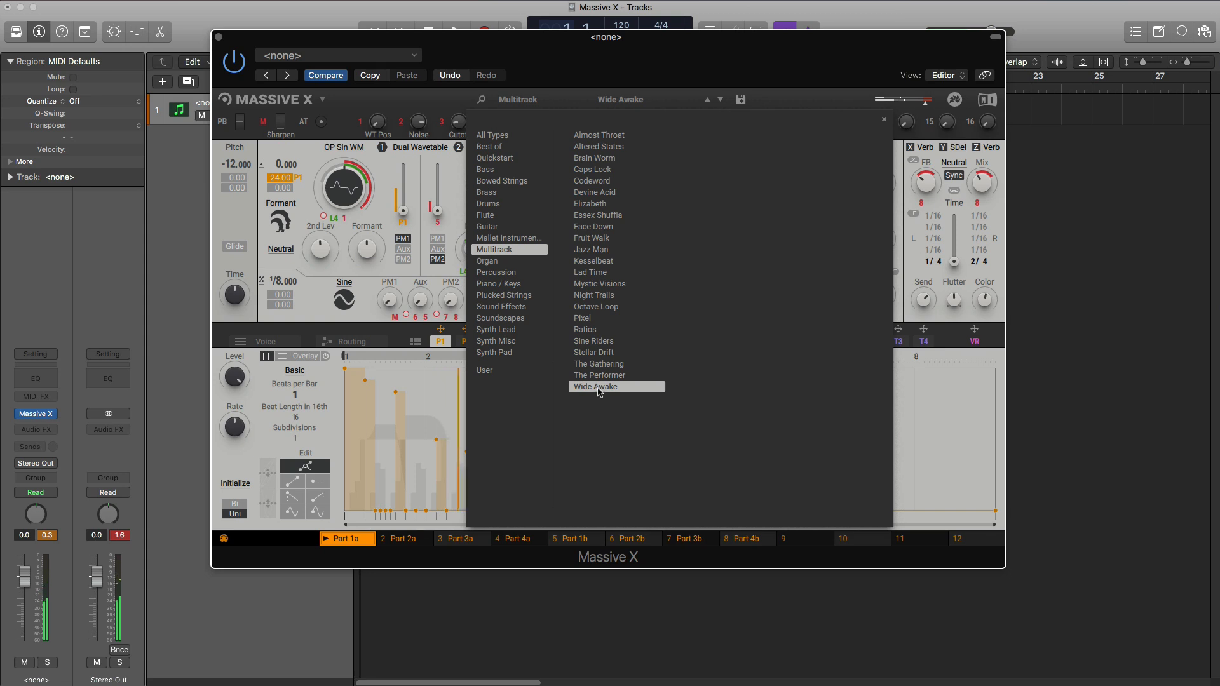
# - Switch to the Organ presets and audition Cathedral, Liquid Triad, The Orb, Water Pipes and World Park
pyautogui.click(491, 261)
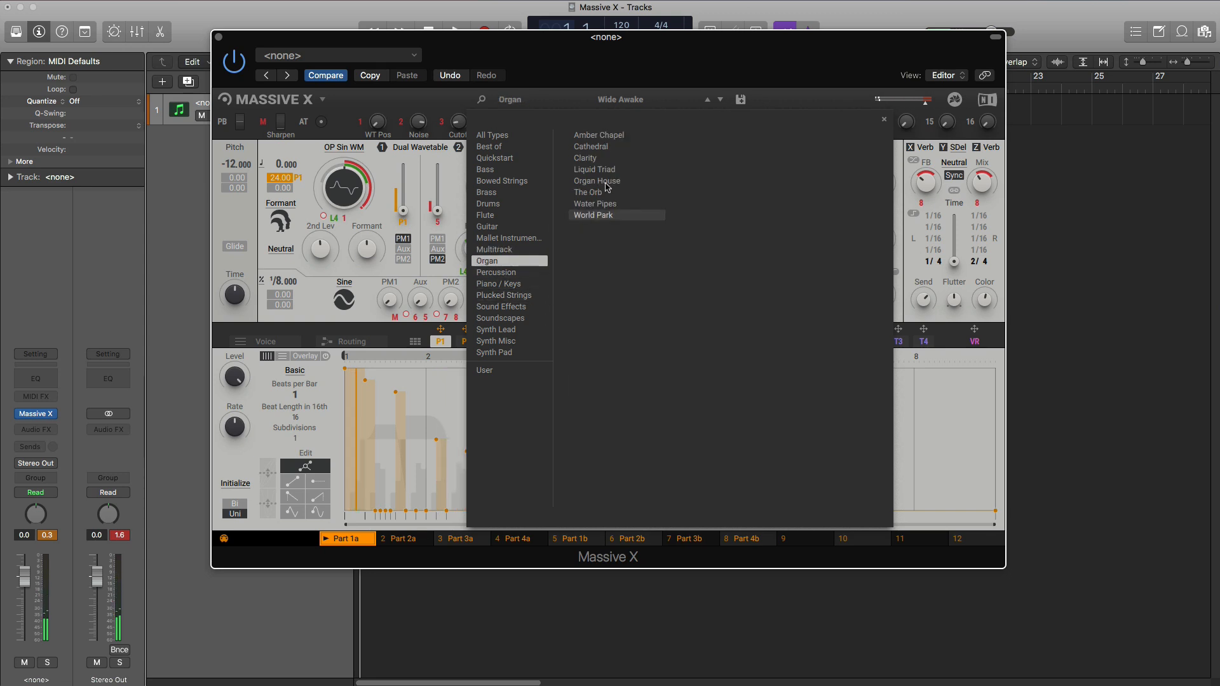
pyautogui.click(612, 148)
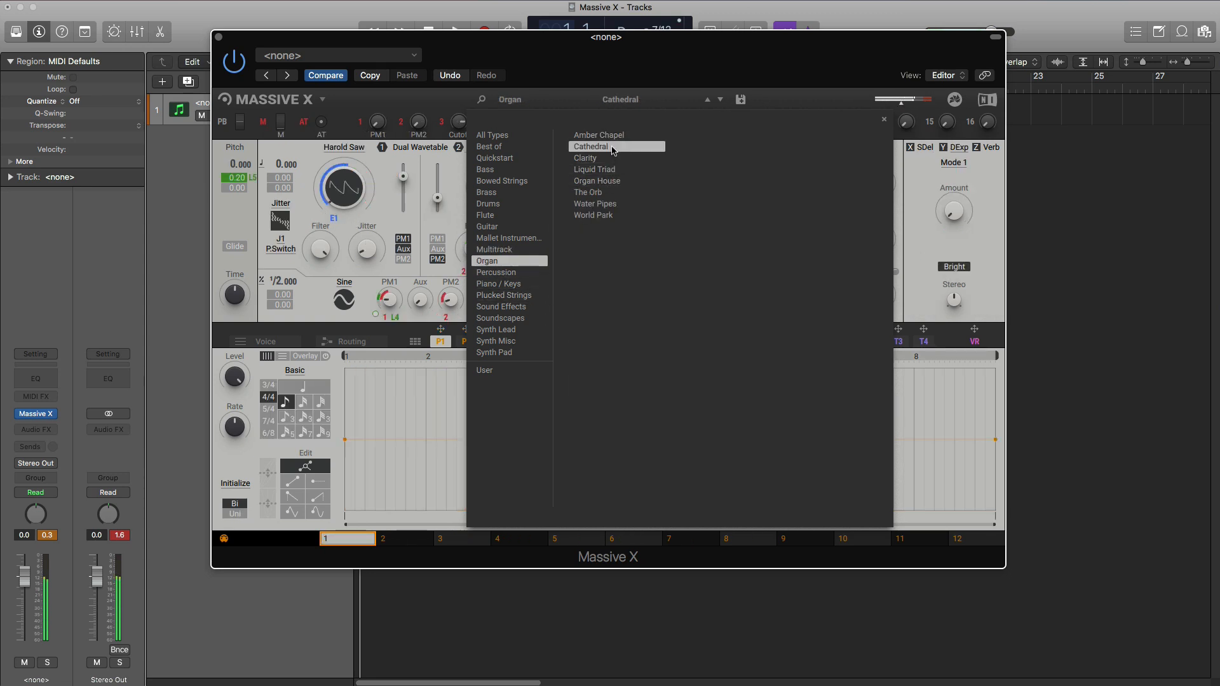
pyautogui.click(607, 169)
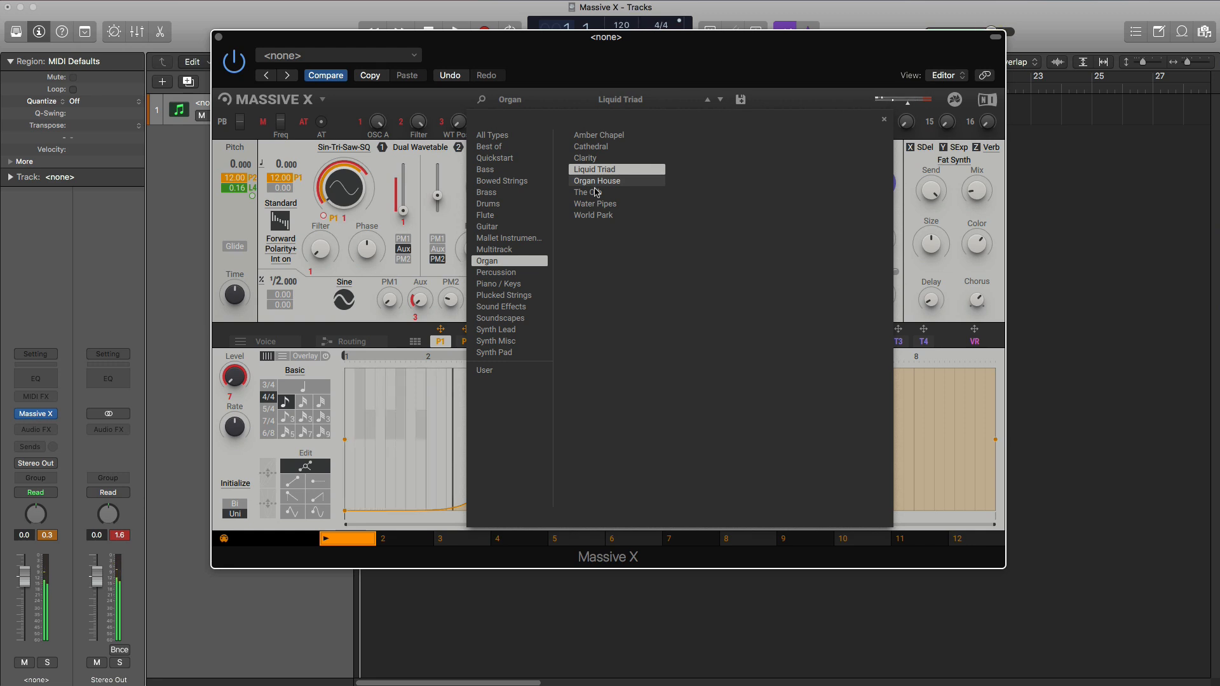
pyautogui.click(589, 192)
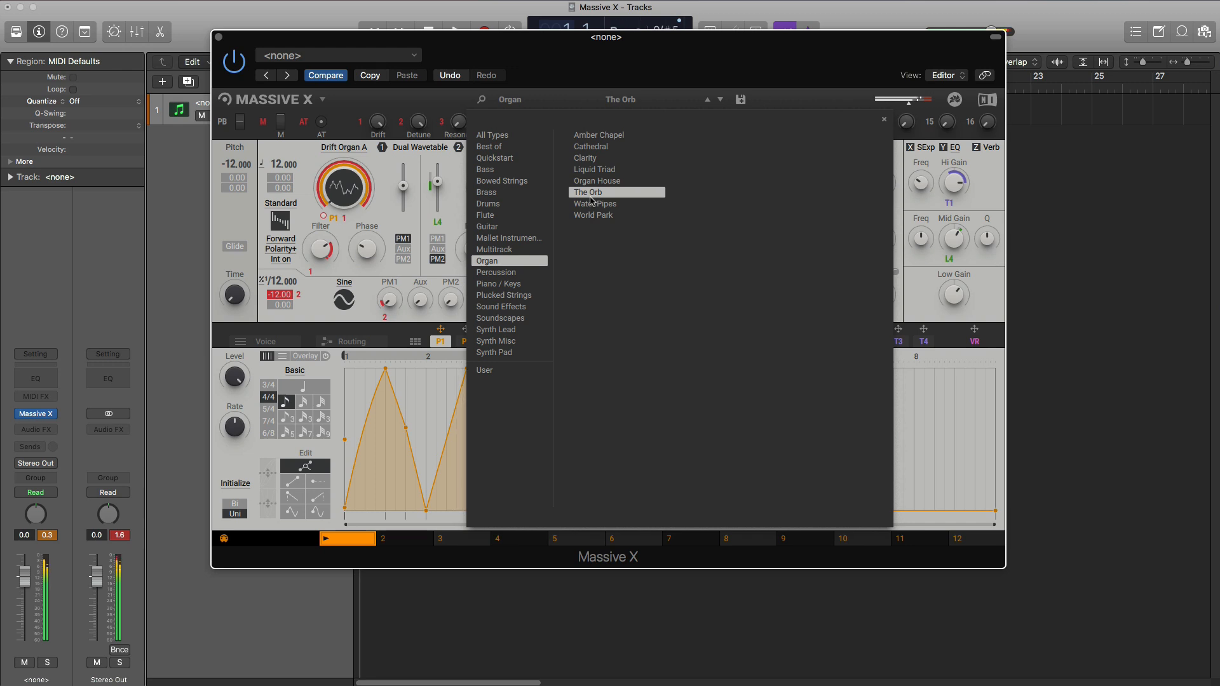
pyautogui.click(593, 203)
pyautogui.click(593, 214)
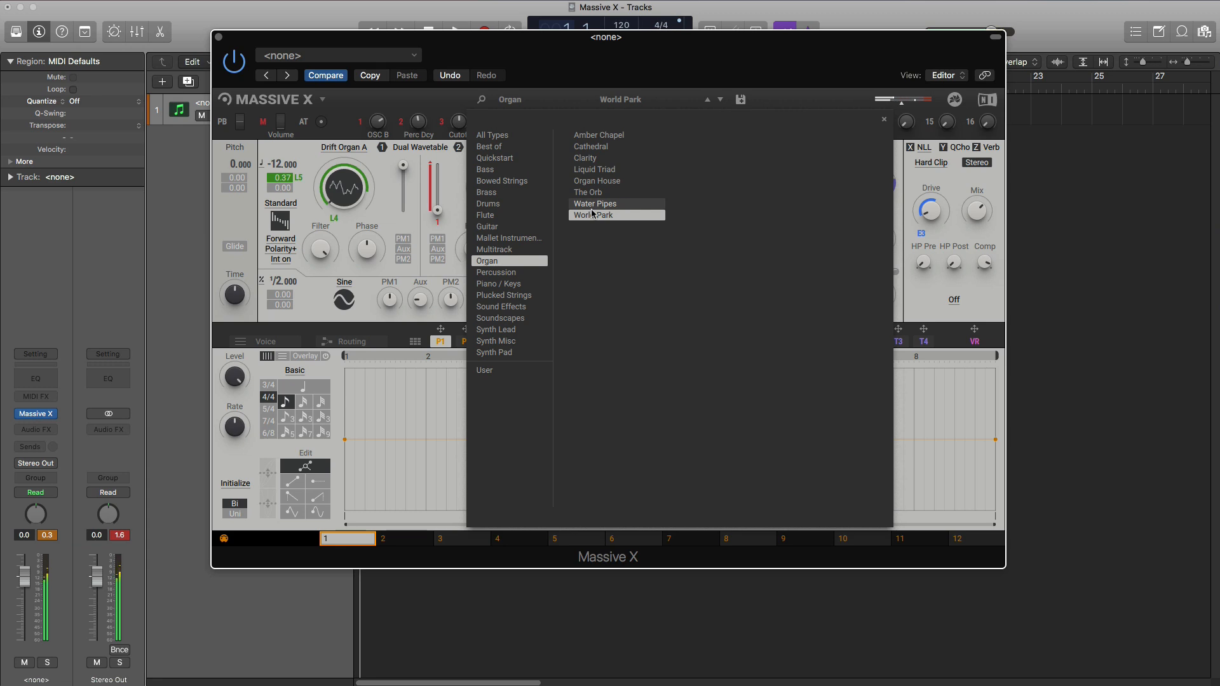
# - Switch to the Percussion presets and audition Magic Bells, Dub Stick, Gorli Circle and The Bells
pyautogui.click(497, 272)
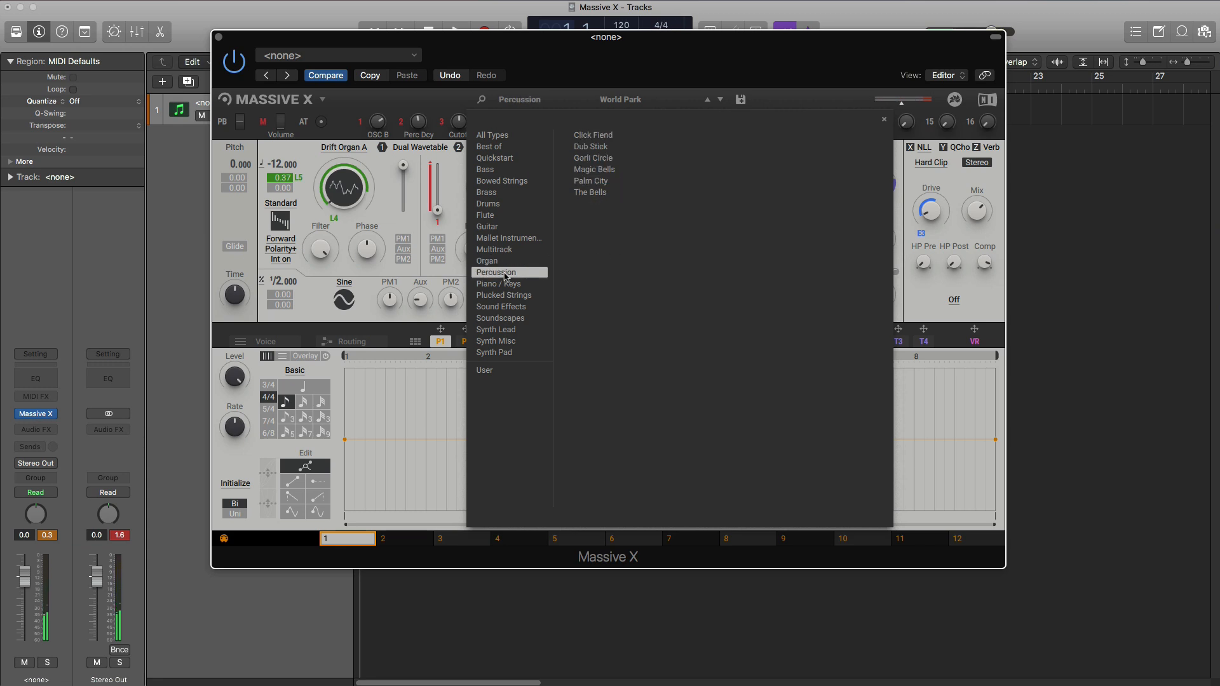
pyautogui.click(595, 173)
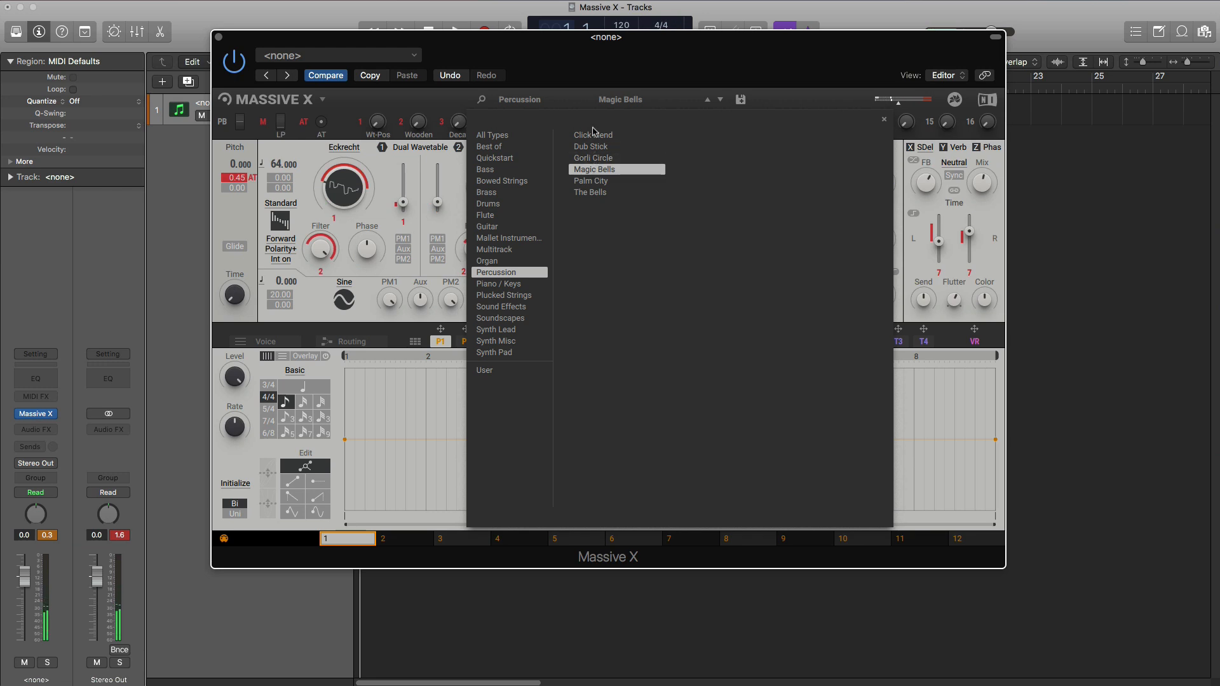
pyautogui.click(590, 147)
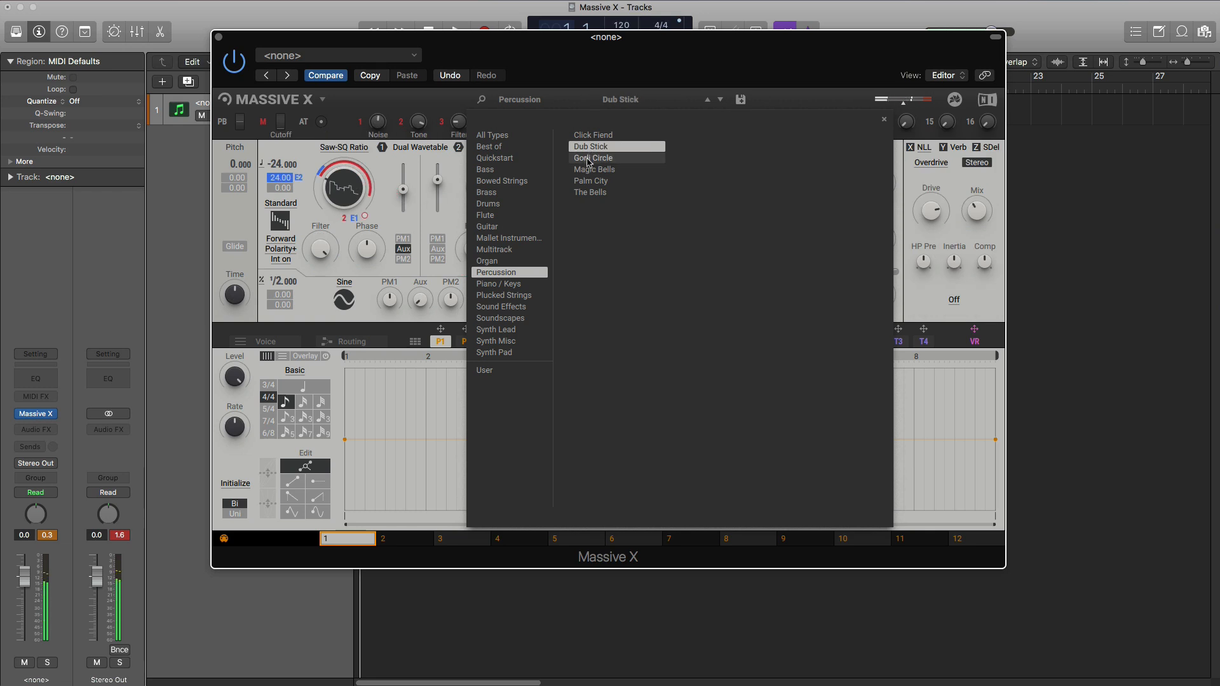
pyautogui.click(588, 159)
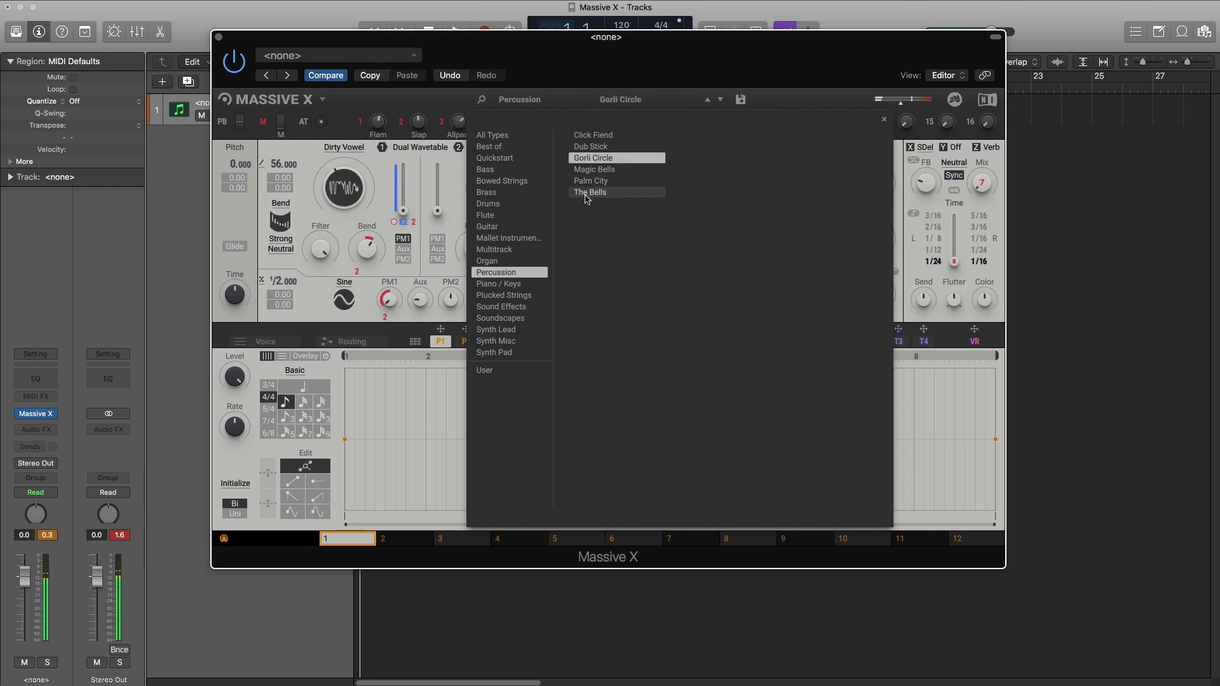
pyautogui.click(587, 193)
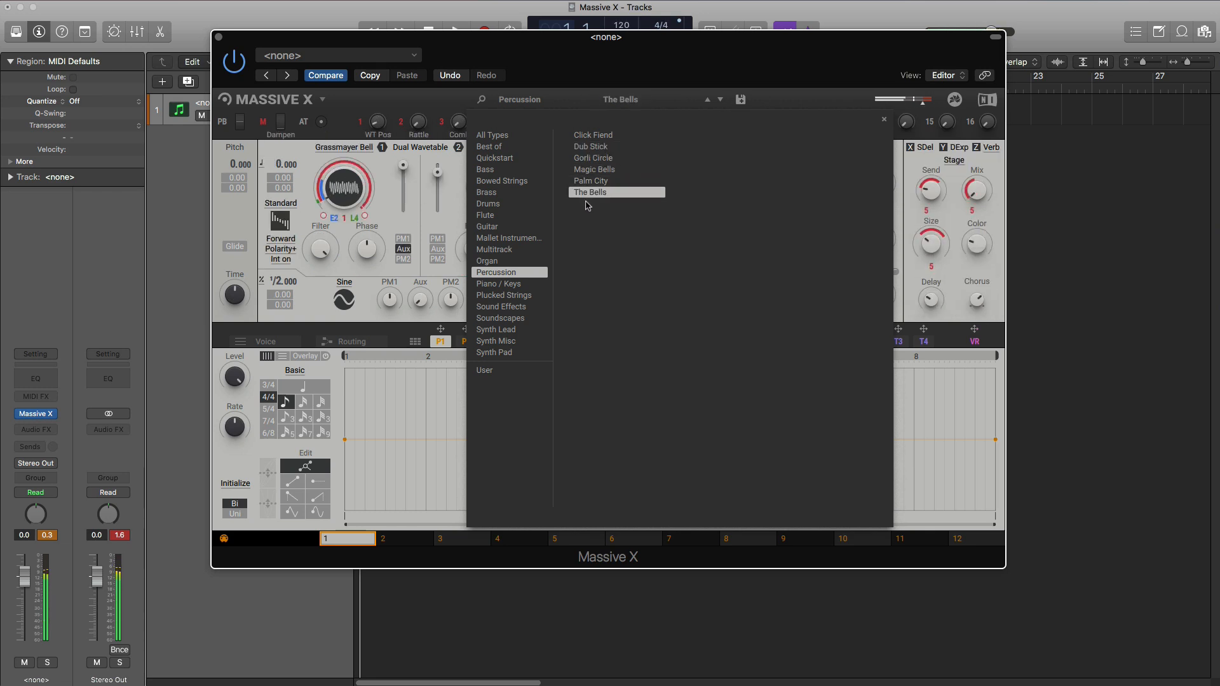
# - Switch to the Piano / Keys presets and audition Buried Giant, Clock Face, Eighties Essential and Wintery Tinkle
pyautogui.click(500, 284)
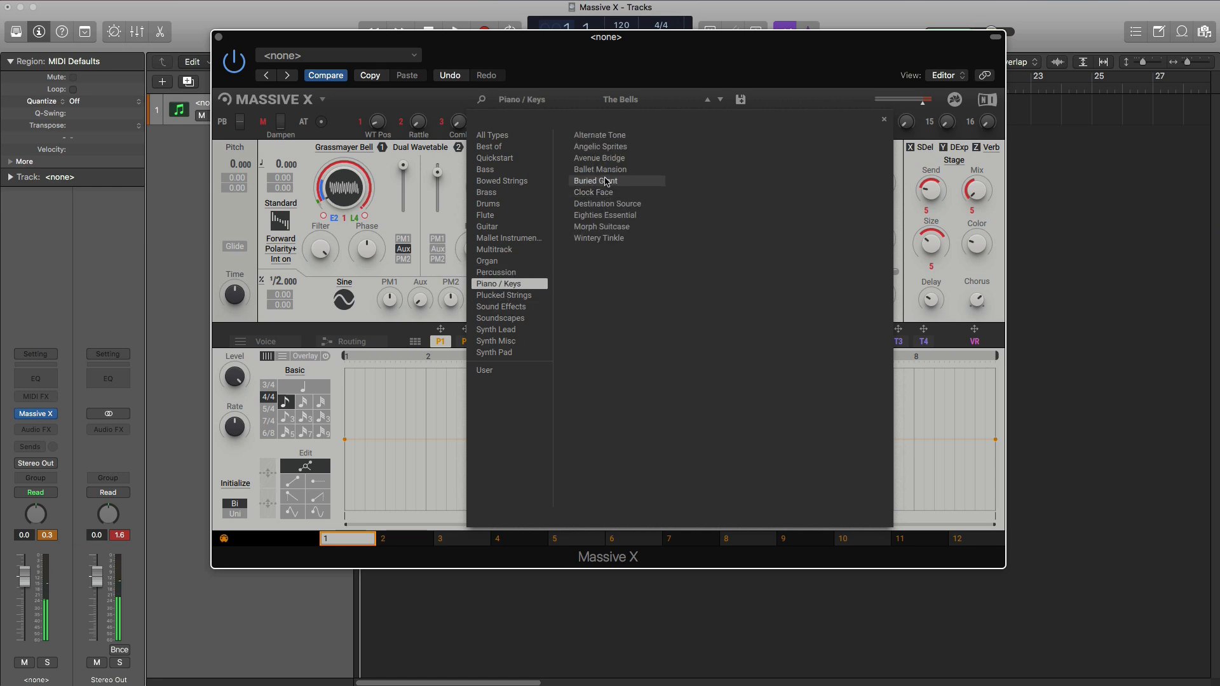
pyautogui.click(607, 183)
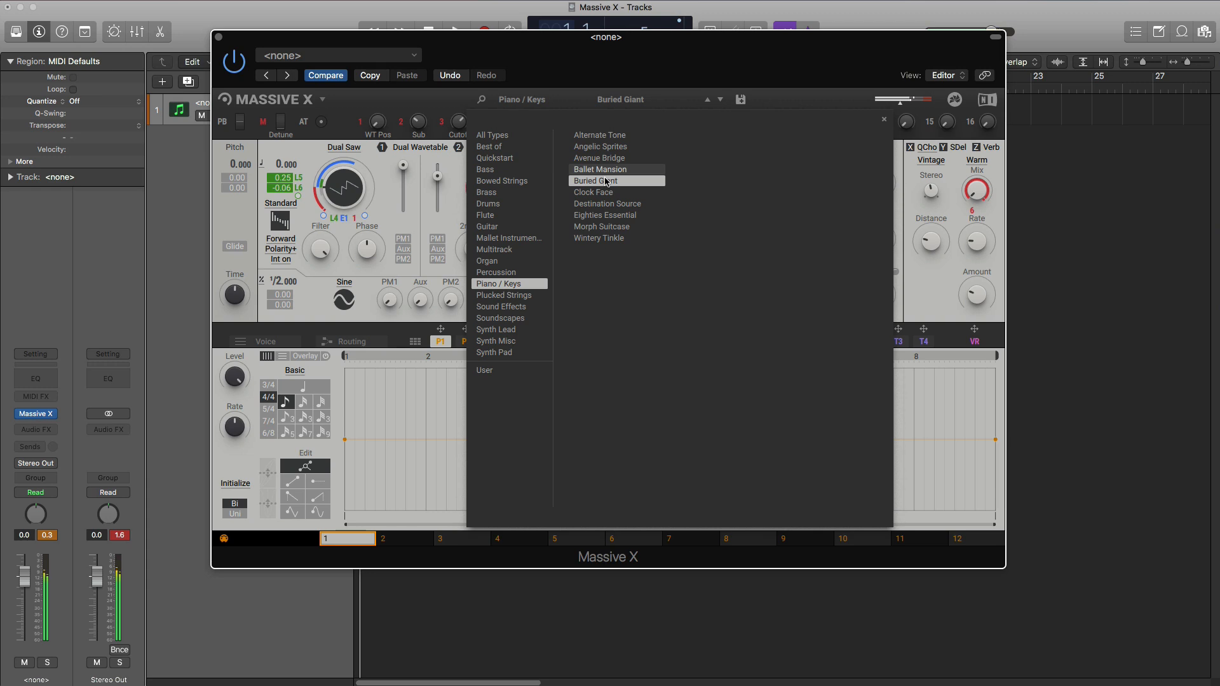
pyautogui.click(608, 192)
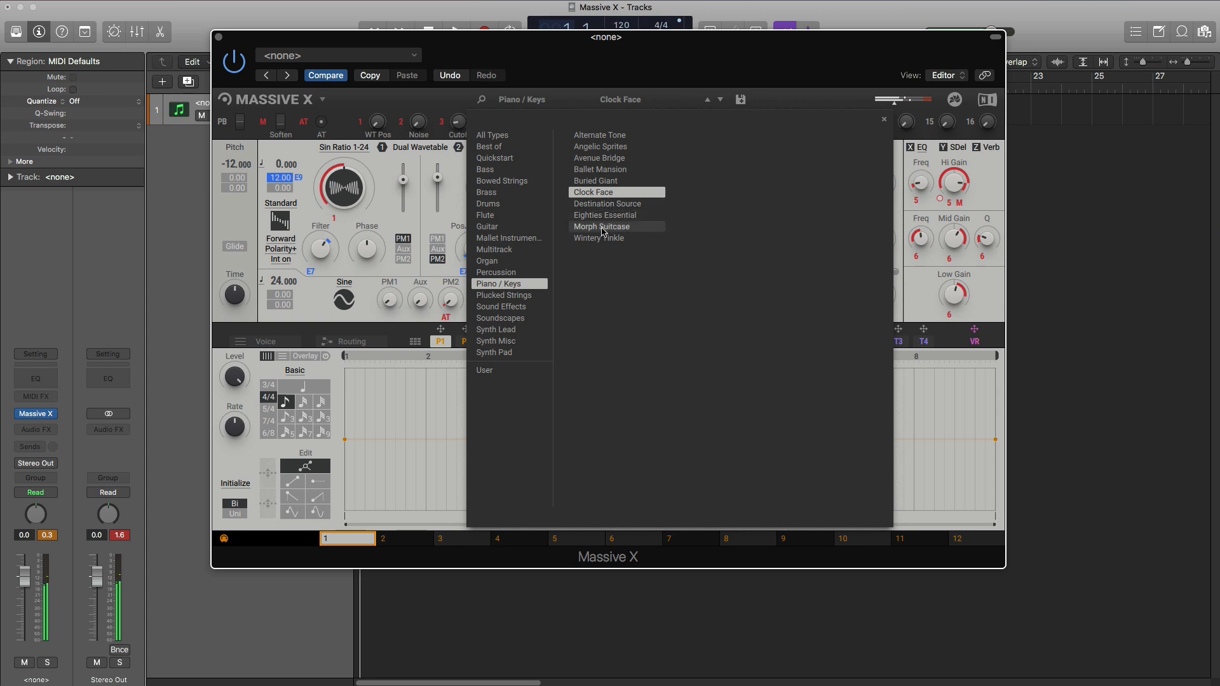
pyautogui.click(605, 216)
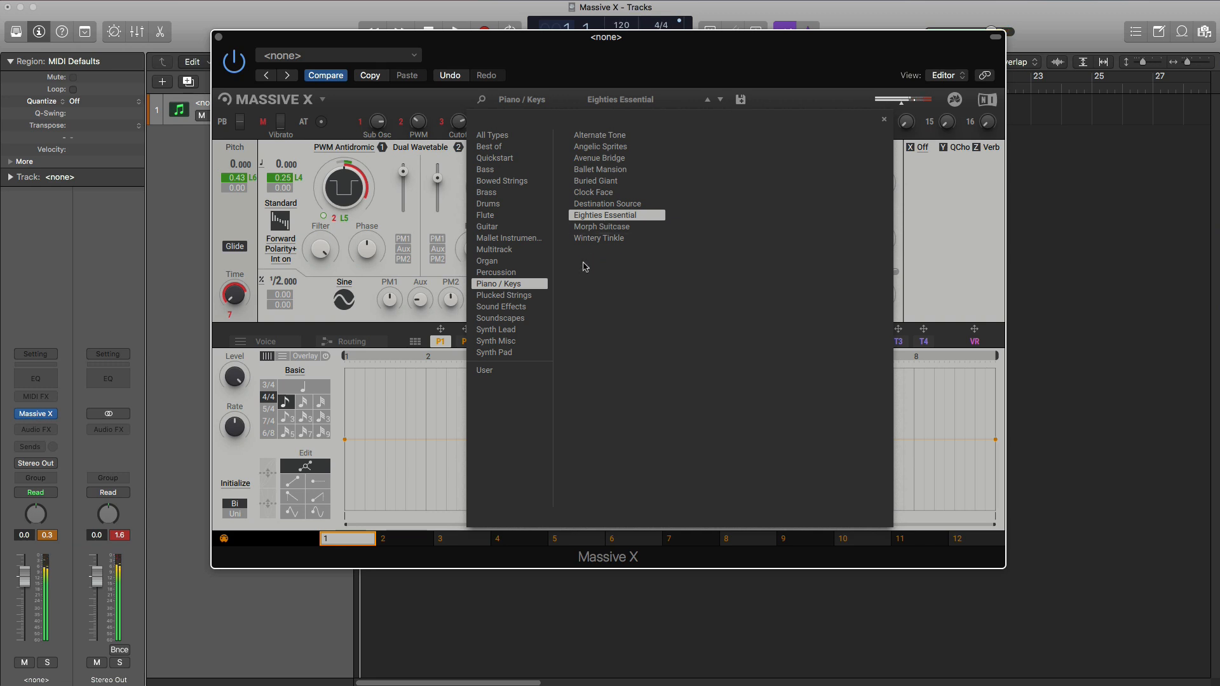
pyautogui.click(591, 240)
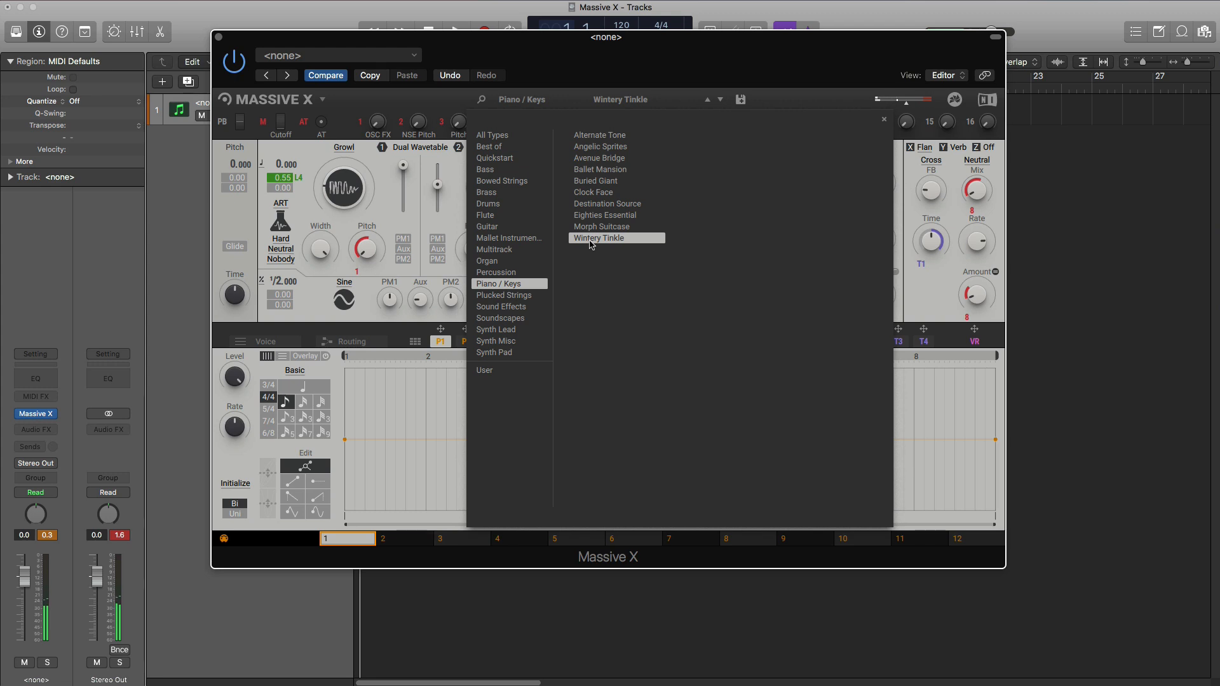
# - Switch to the Plucked Strings presets and audition Comb Experiment, Rubber Band, Spizz, Wisdom Oracle and Wooden String
pyautogui.click(505, 297)
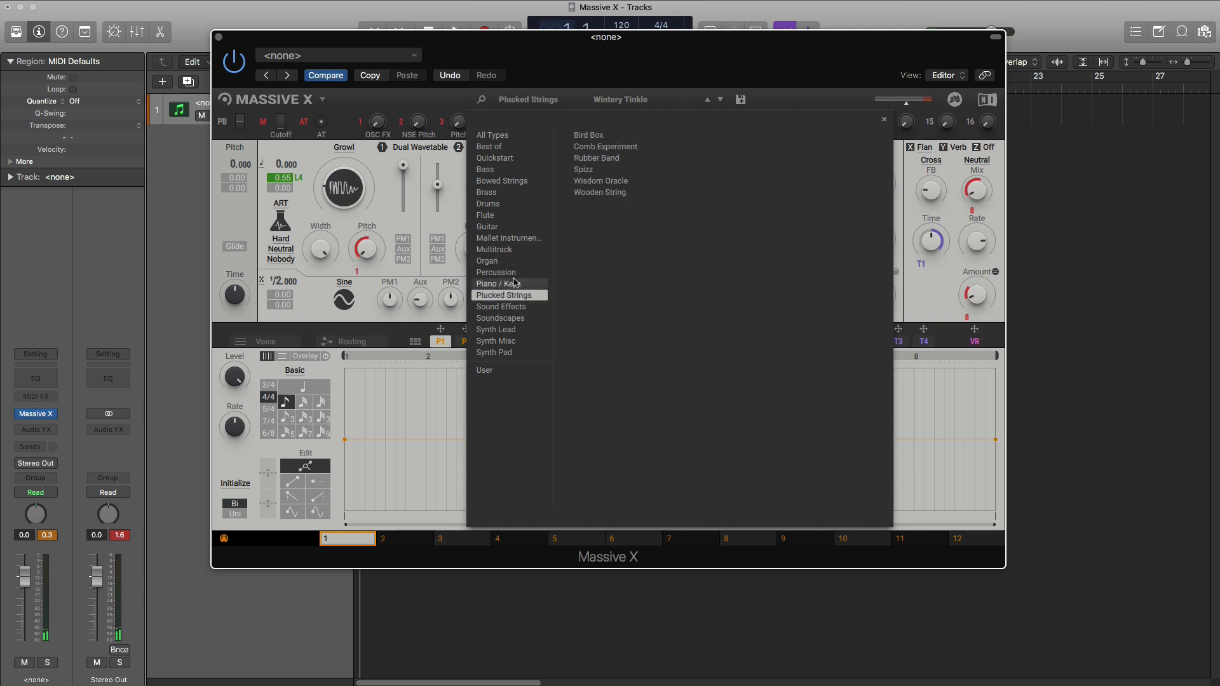
pyautogui.click(604, 155)
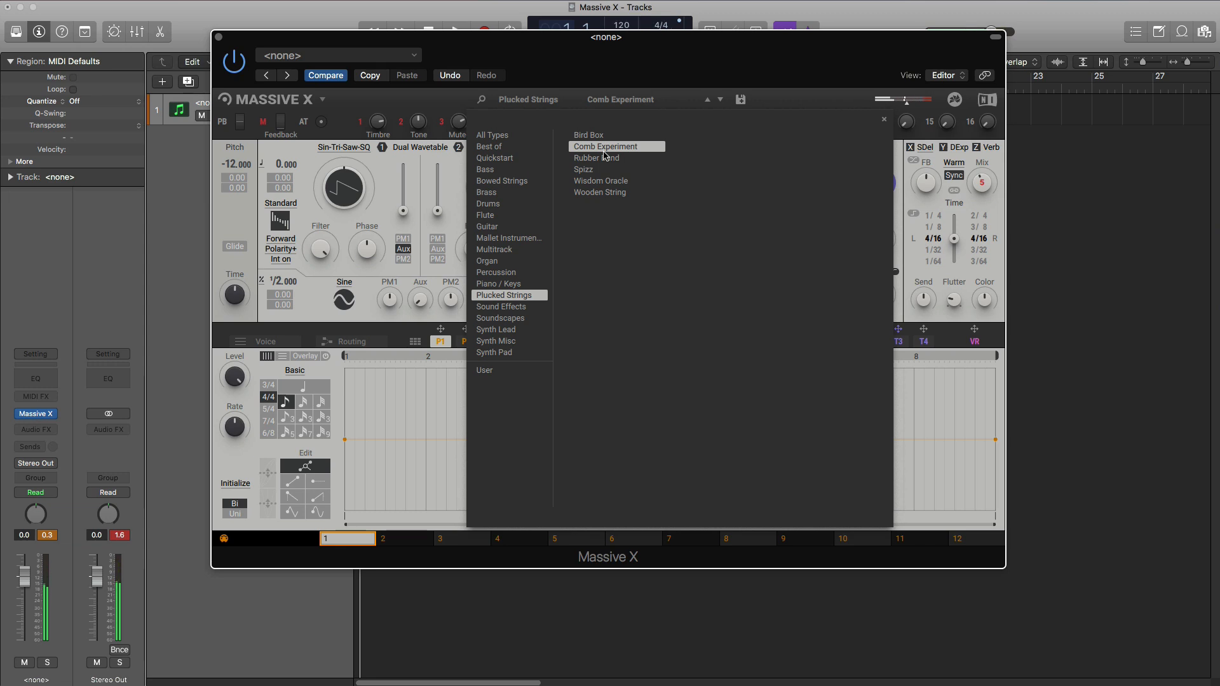
pyautogui.click(605, 157)
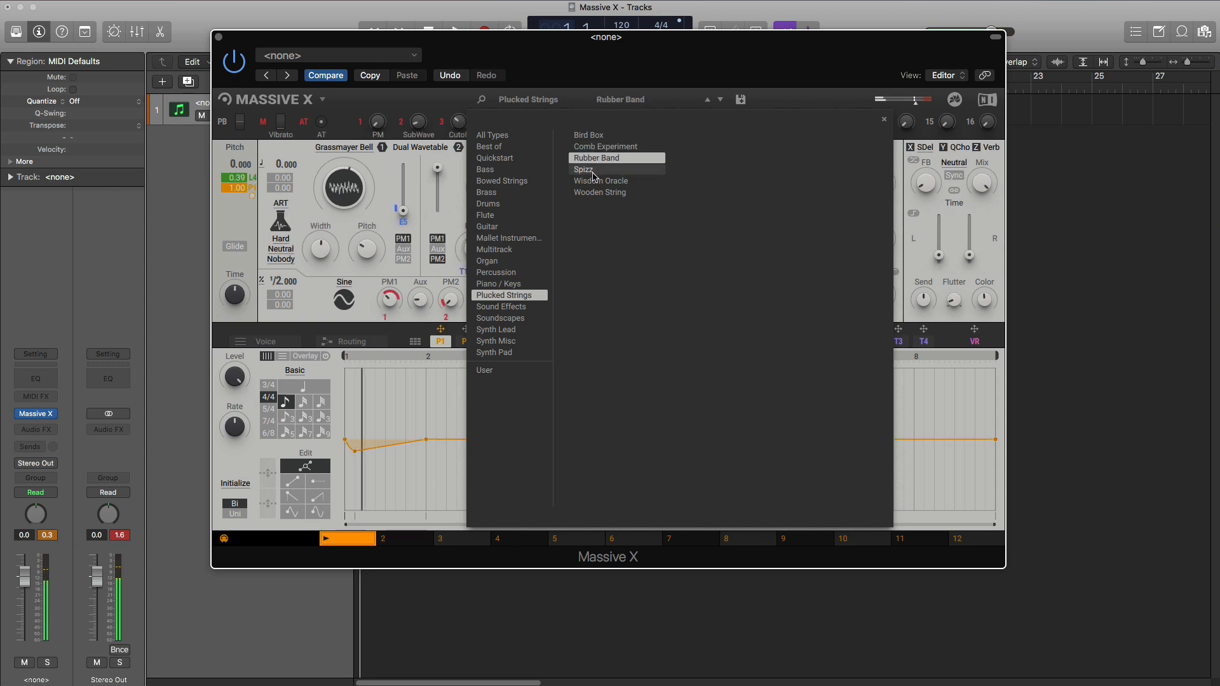
pyautogui.click(593, 170)
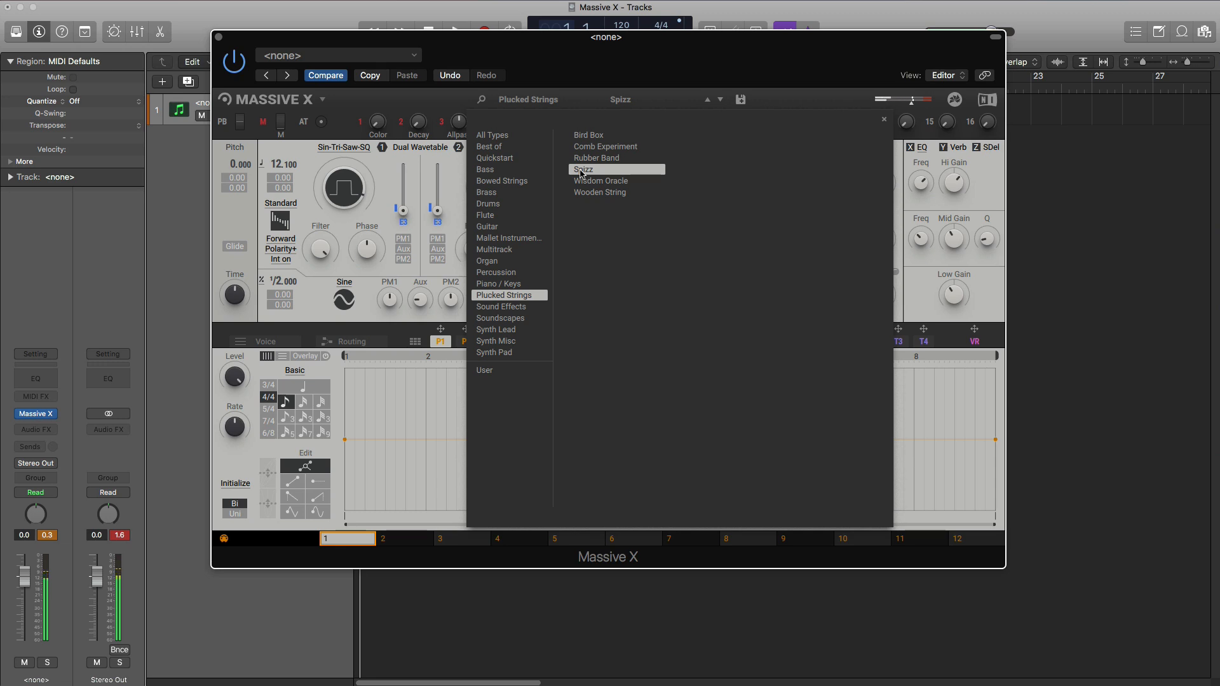
pyautogui.click(590, 182)
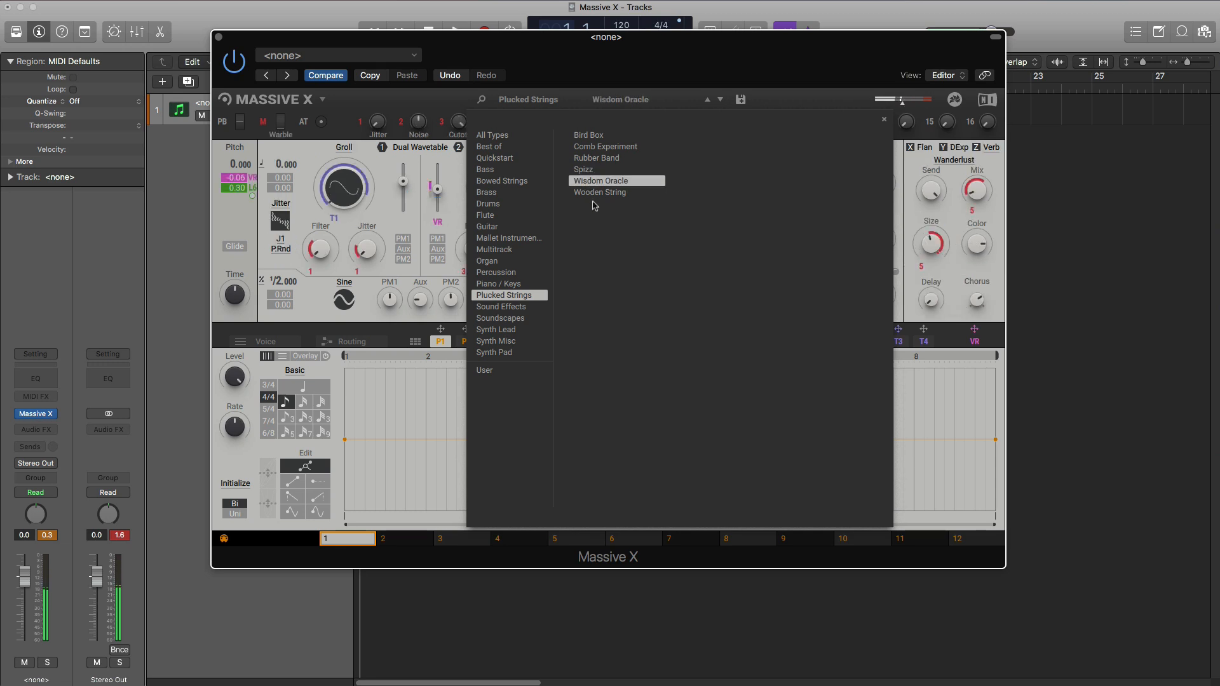
pyautogui.click(595, 194)
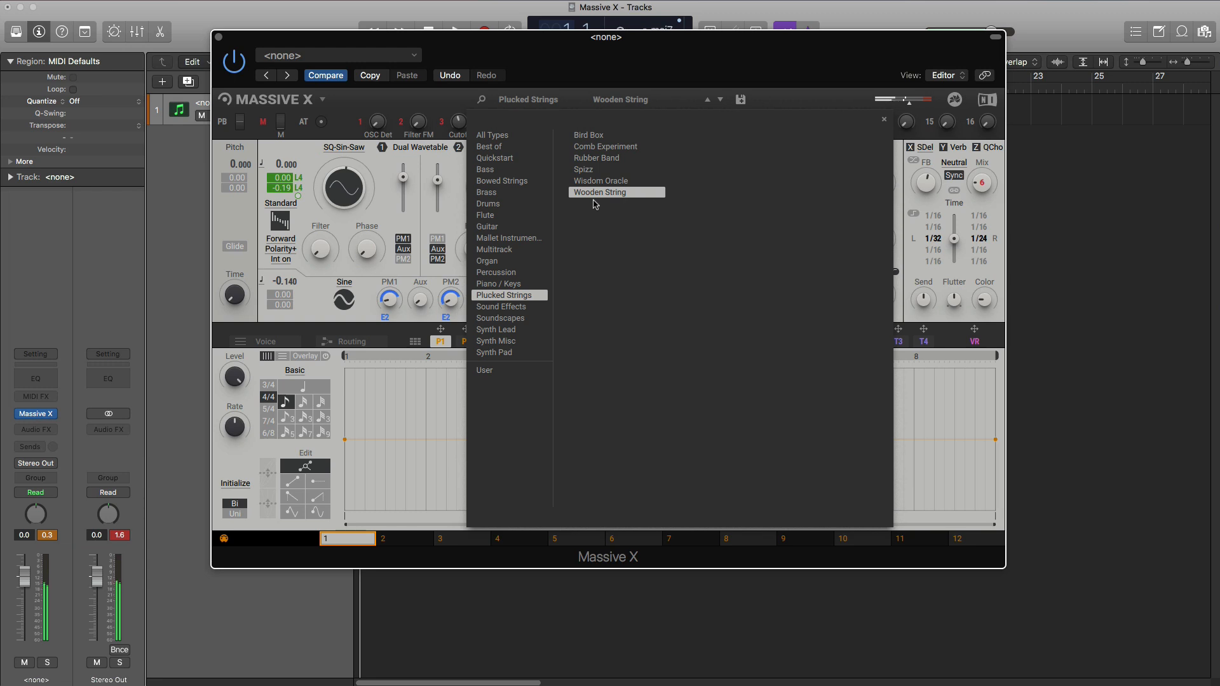
# - Switch to the Sound Effects presets and audition Elmo, Lazer Dust, Massive Impact, Space Matter and Splitting Atoms
pyautogui.click(502, 306)
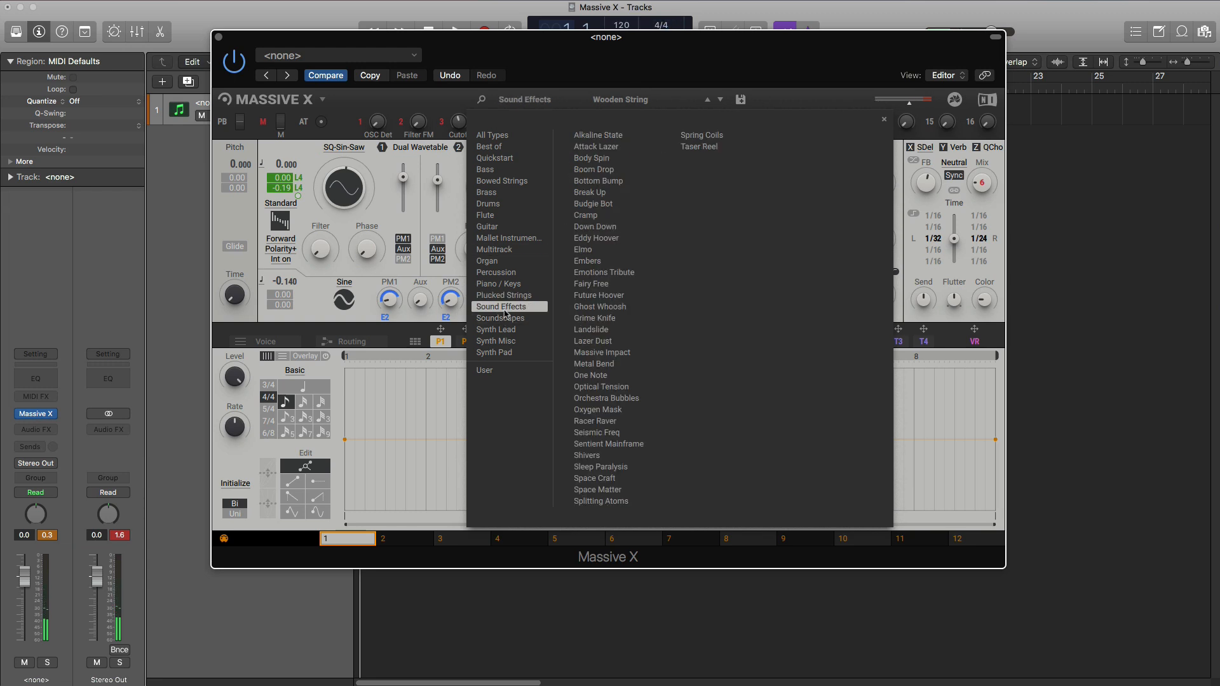
pyautogui.click(608, 253)
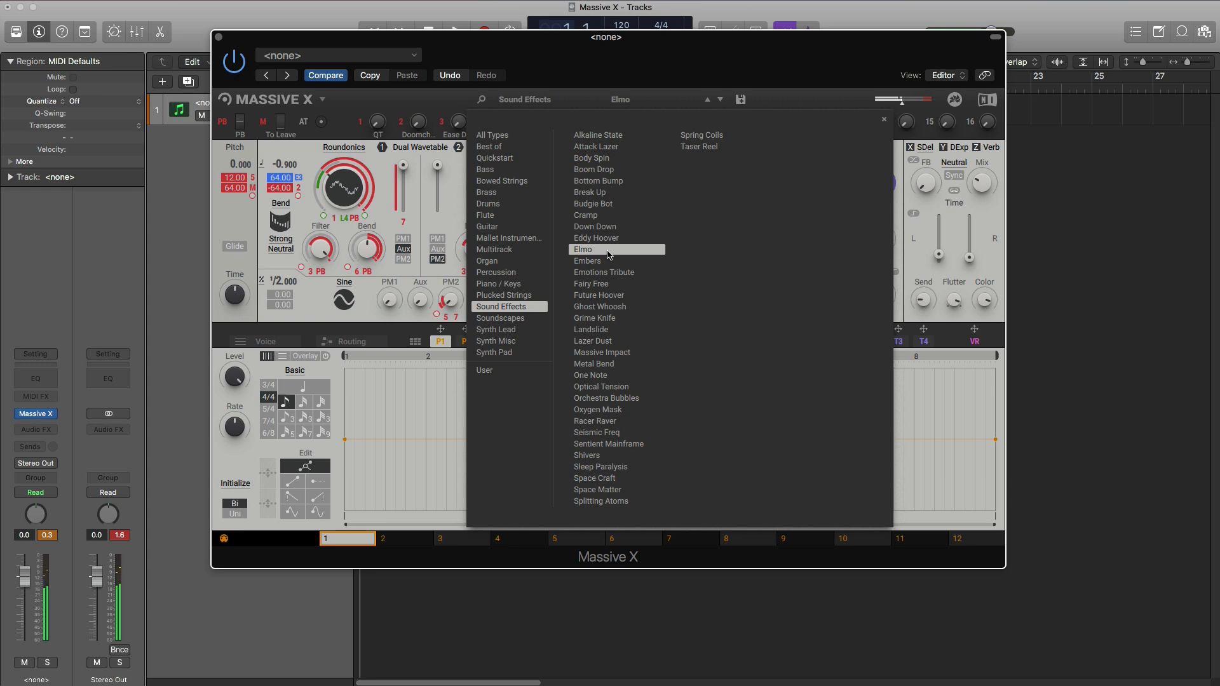
pyautogui.click(599, 343)
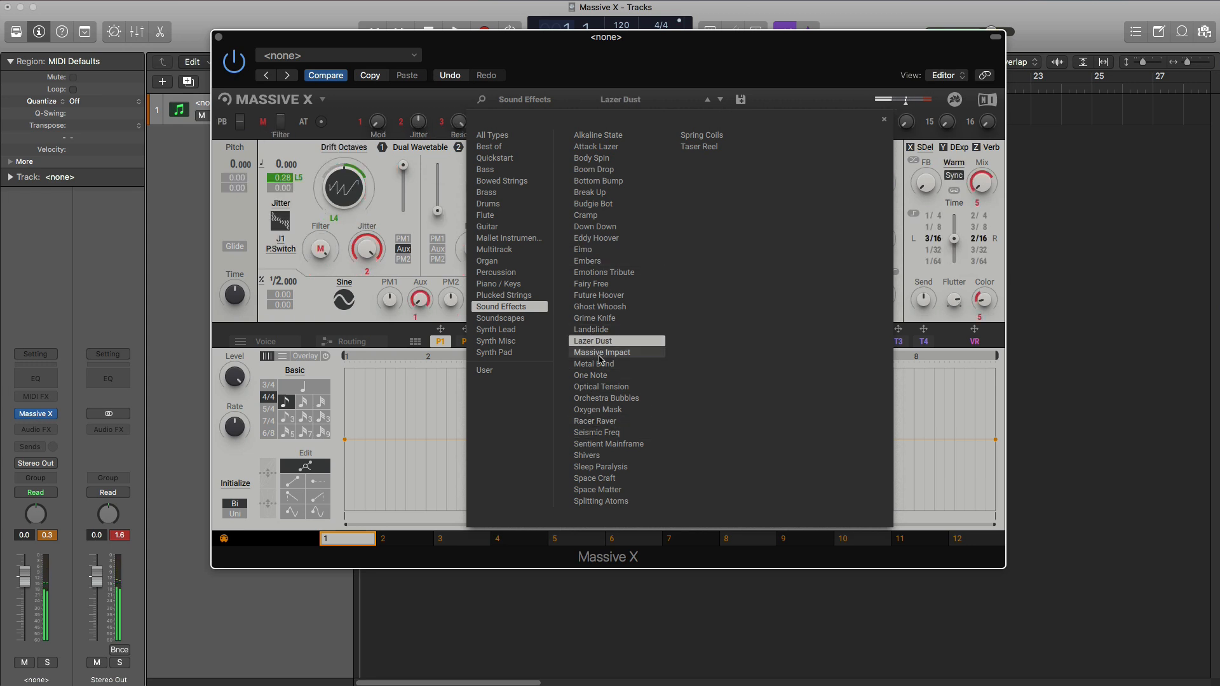
pyautogui.click(601, 353)
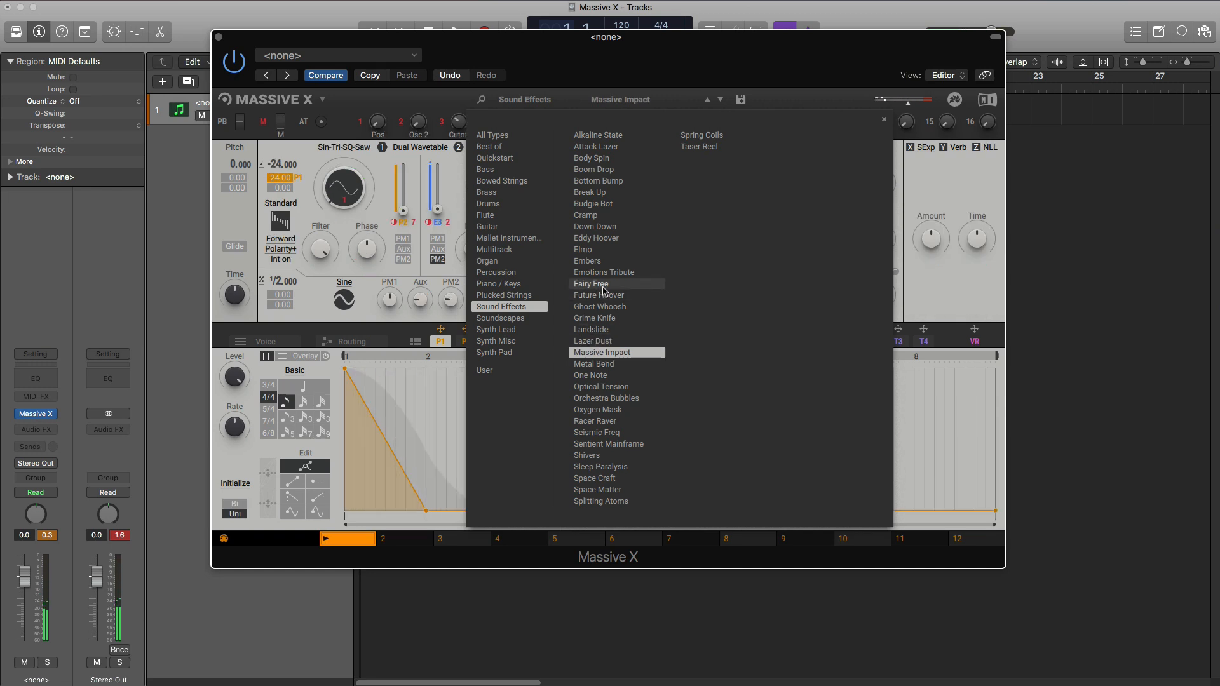
pyautogui.click(601, 502)
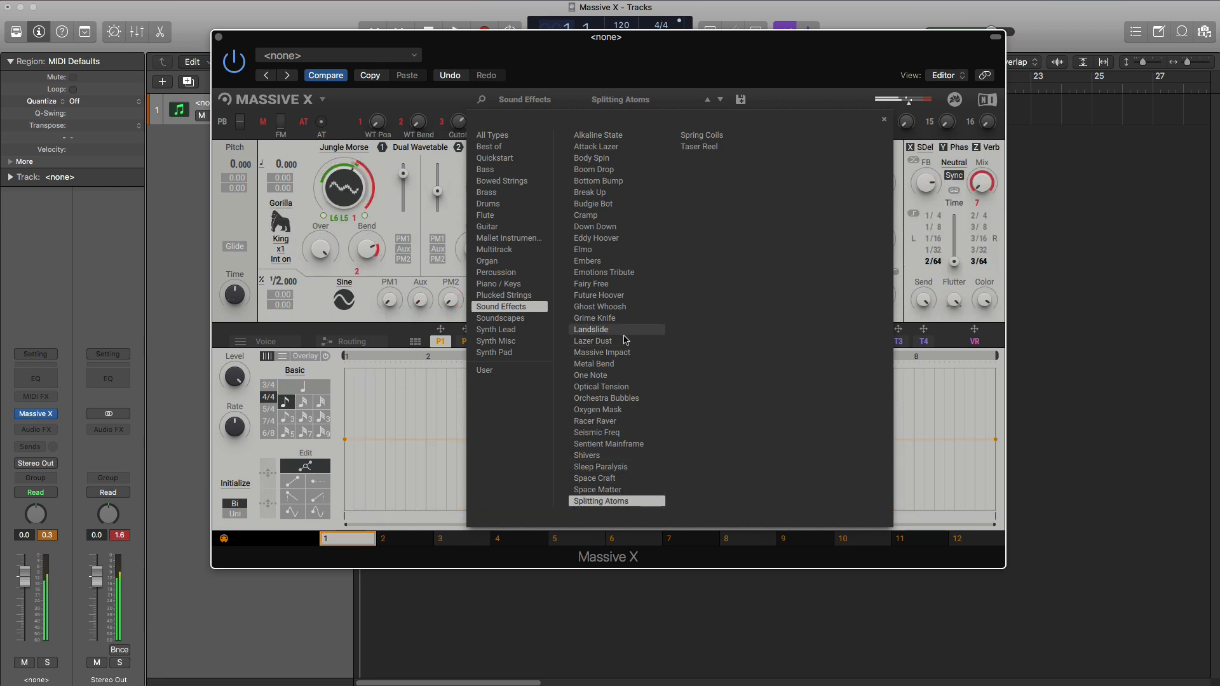
# - Audition the Sound Effects presets Embers, Bottom Bump, Spring Coils, Taser Reel and Sentient Mainframe, and return to Massive Impact
pyautogui.click(578, 263)
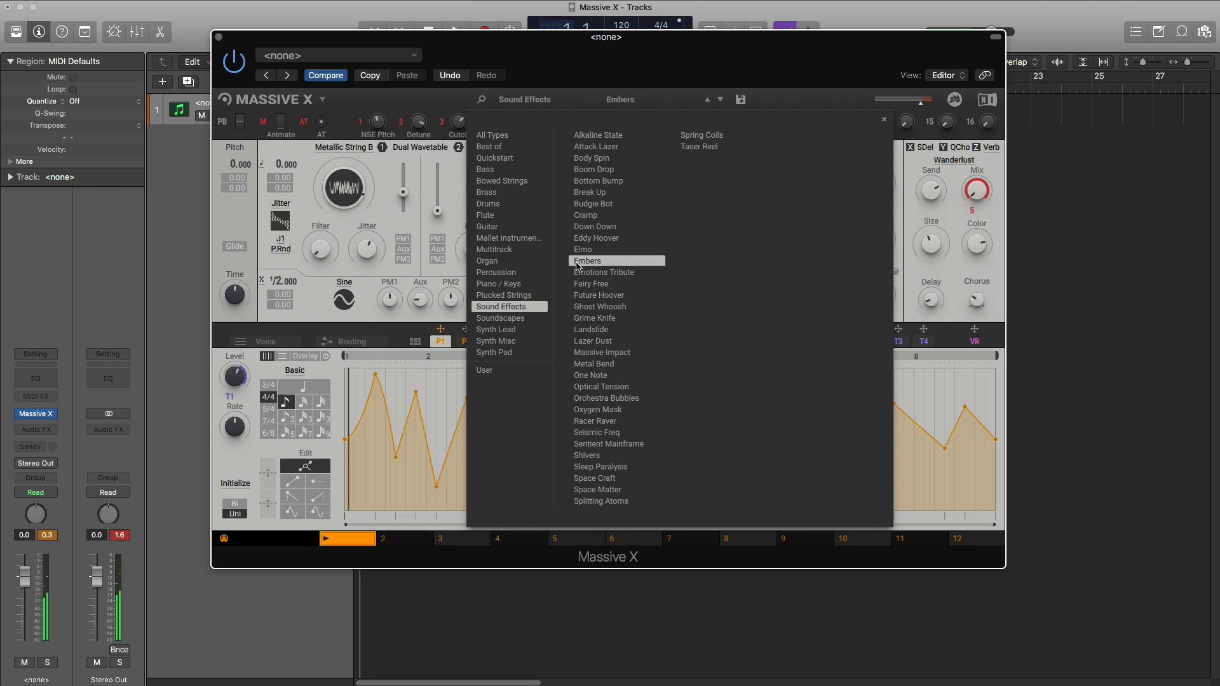
pyautogui.click(605, 183)
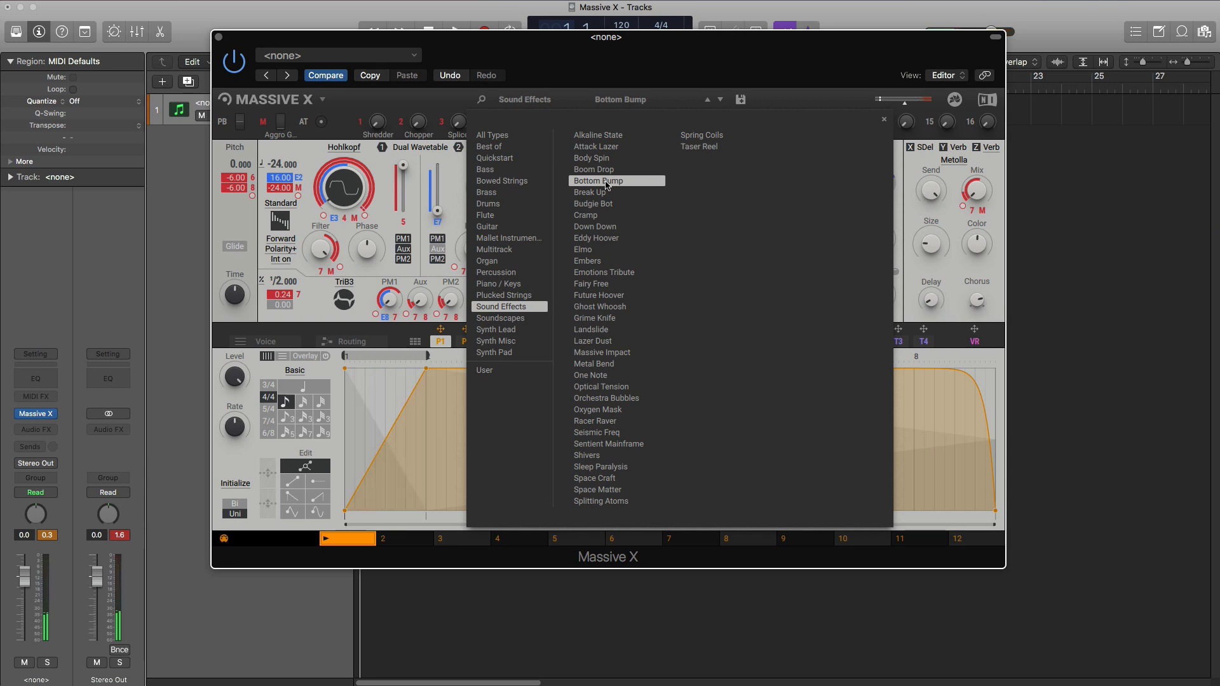
pyautogui.click(717, 136)
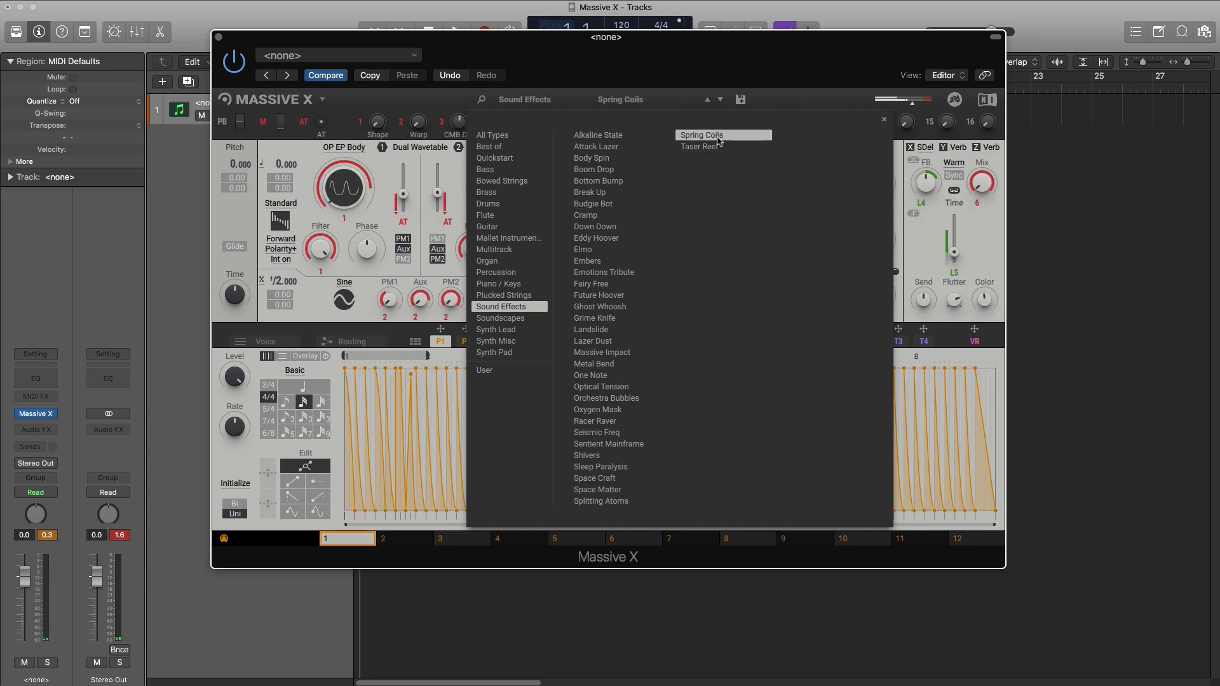
pyautogui.click(704, 148)
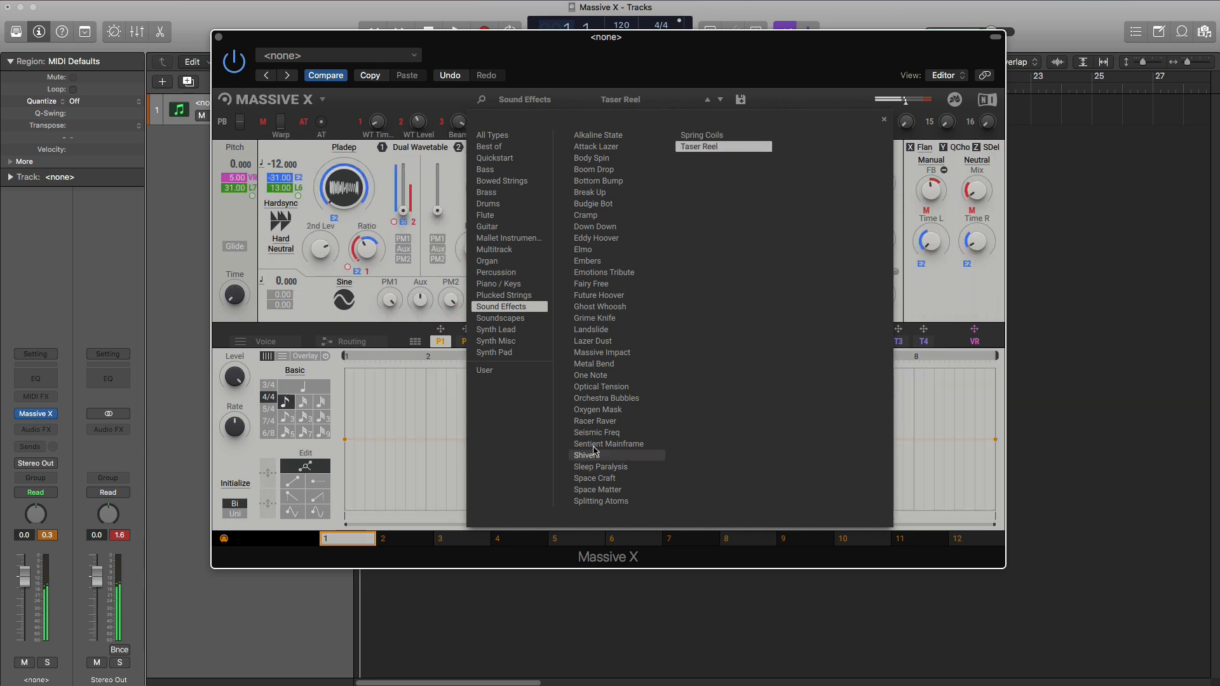
pyautogui.click(603, 444)
pyautogui.click(603, 352)
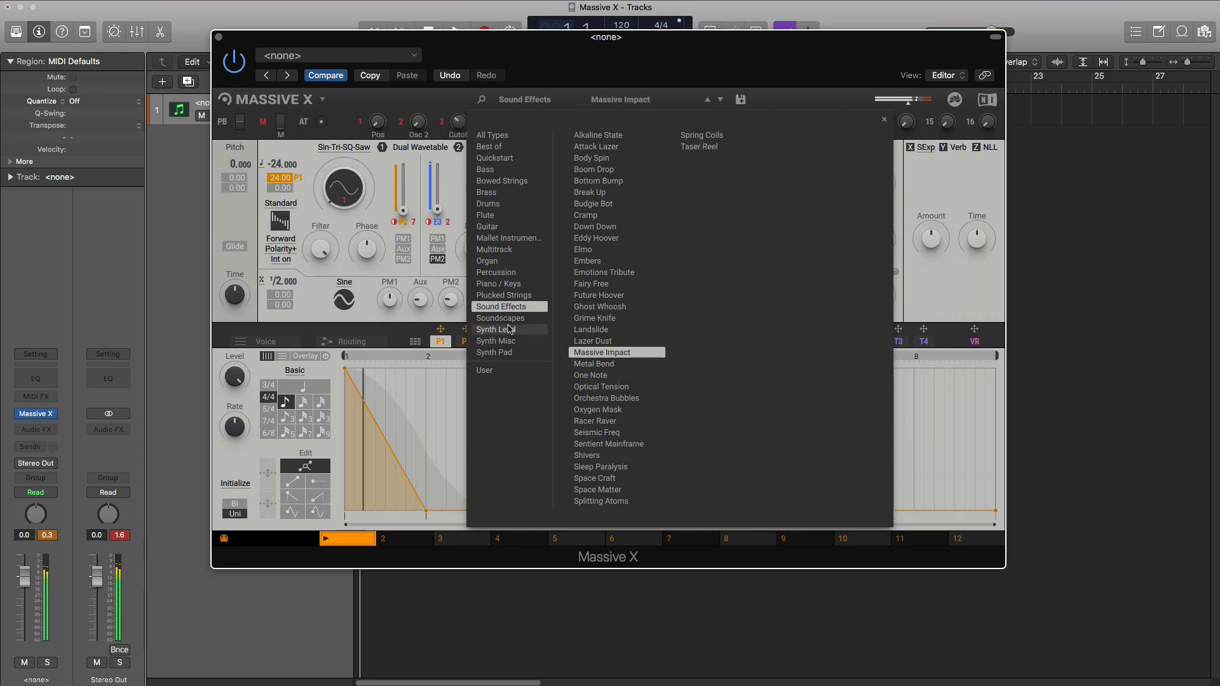
# - Switch to the Soundscapes presets and audition Antenna, Atmosphere Exoplanet, Castle Ancient, Department Box and Dripping Space
pyautogui.click(502, 319)
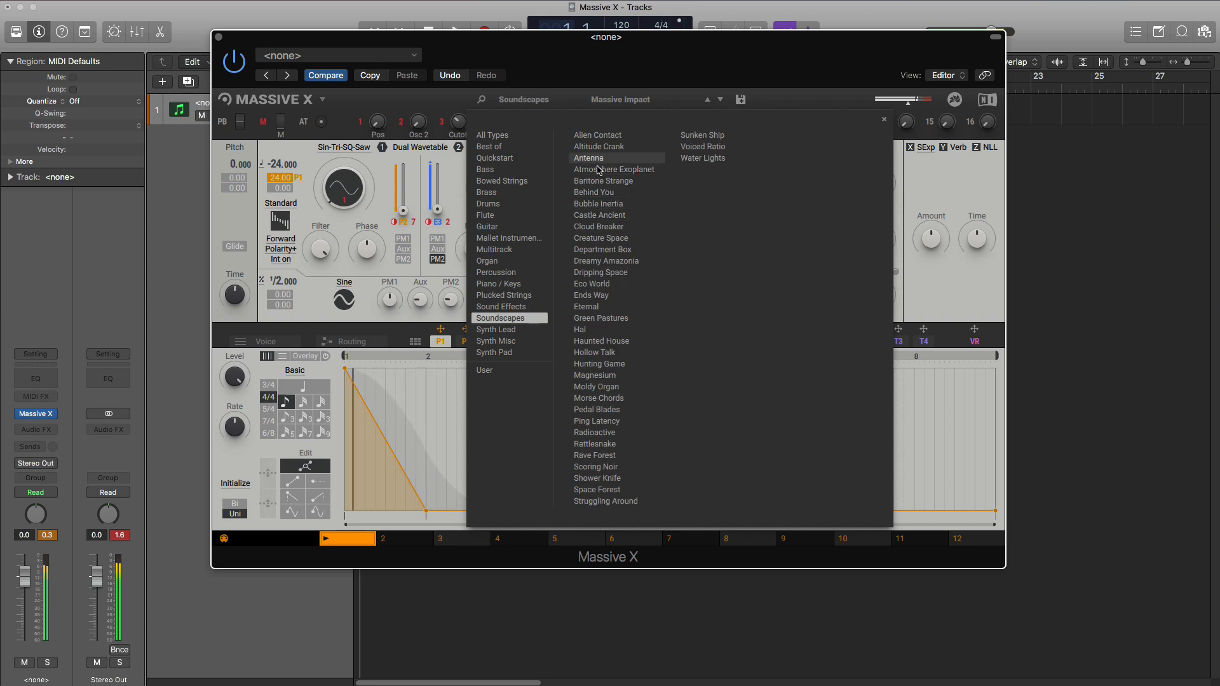
pyautogui.click(596, 161)
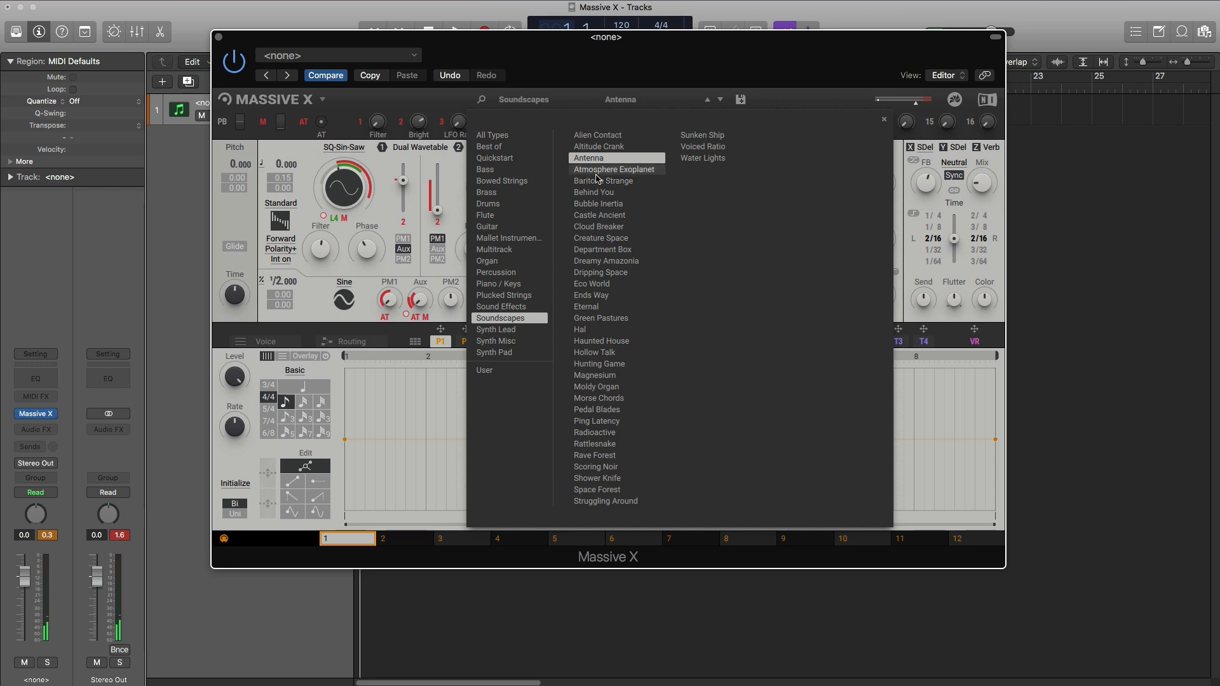
pyautogui.click(596, 175)
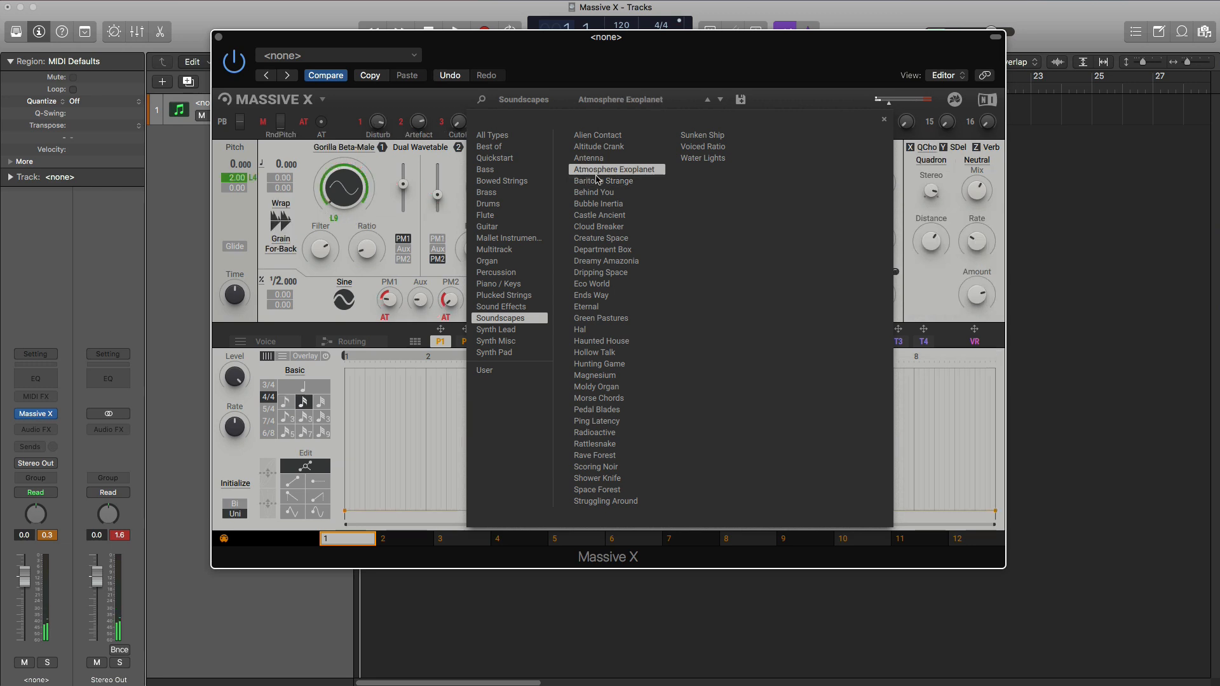
pyautogui.click(594, 219)
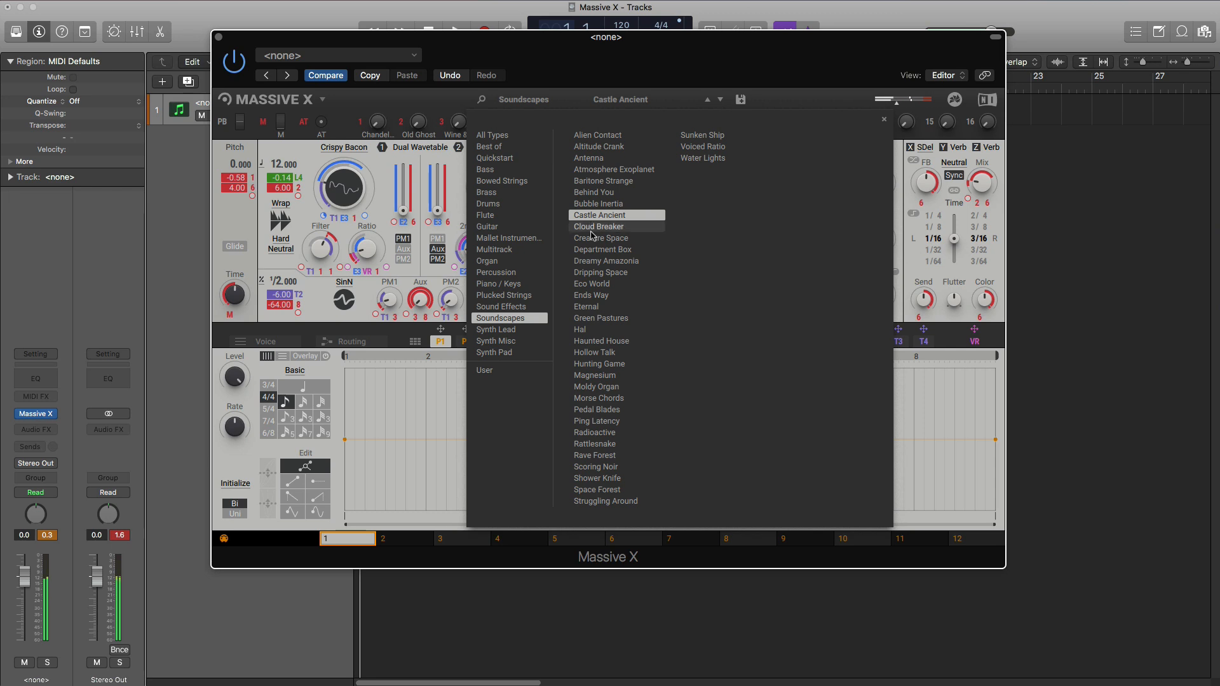
pyautogui.click(597, 251)
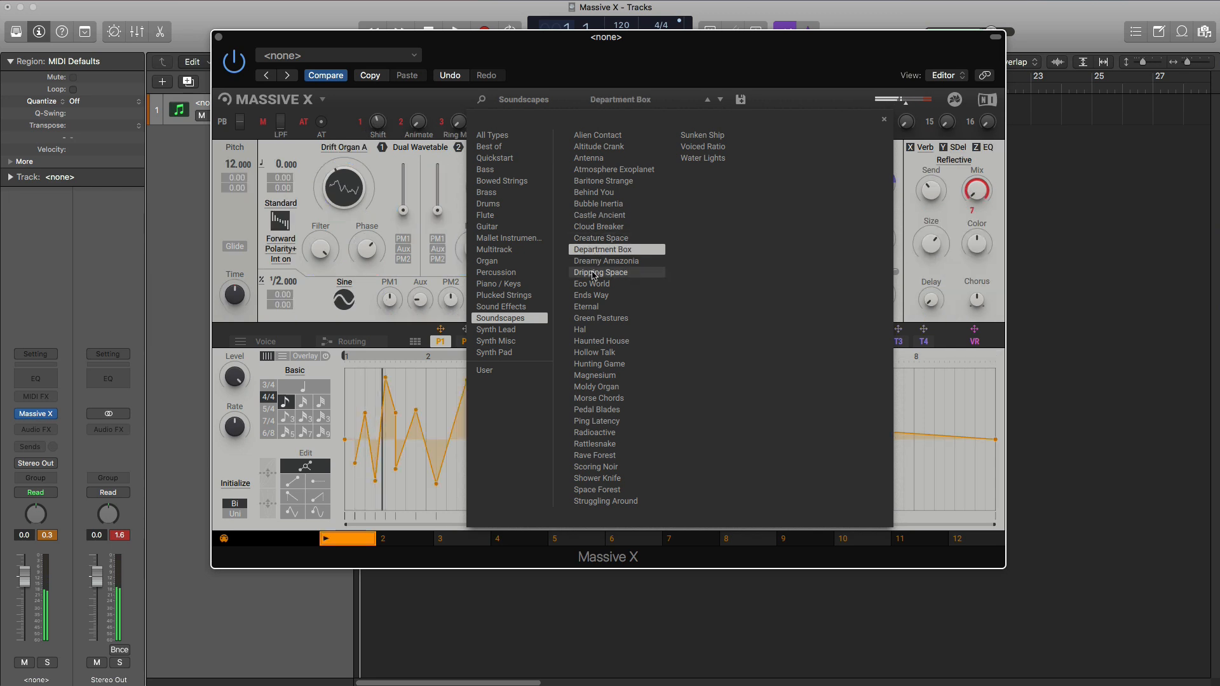
pyautogui.click(597, 272)
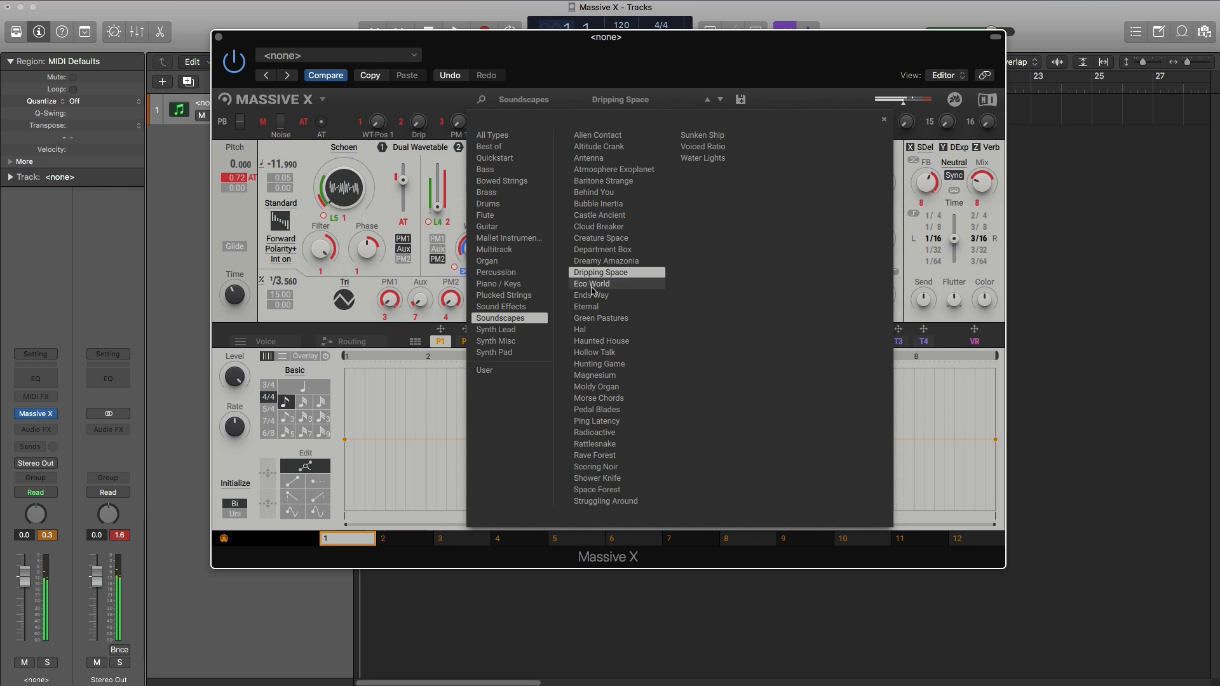
# - Audition the Soundscapes presets Green Pastures, Magnesium, Radioactive, Rattlesnake, Rave Forest, Shower Knife, Voiced Ratio and Water Lights
pyautogui.click(591, 318)
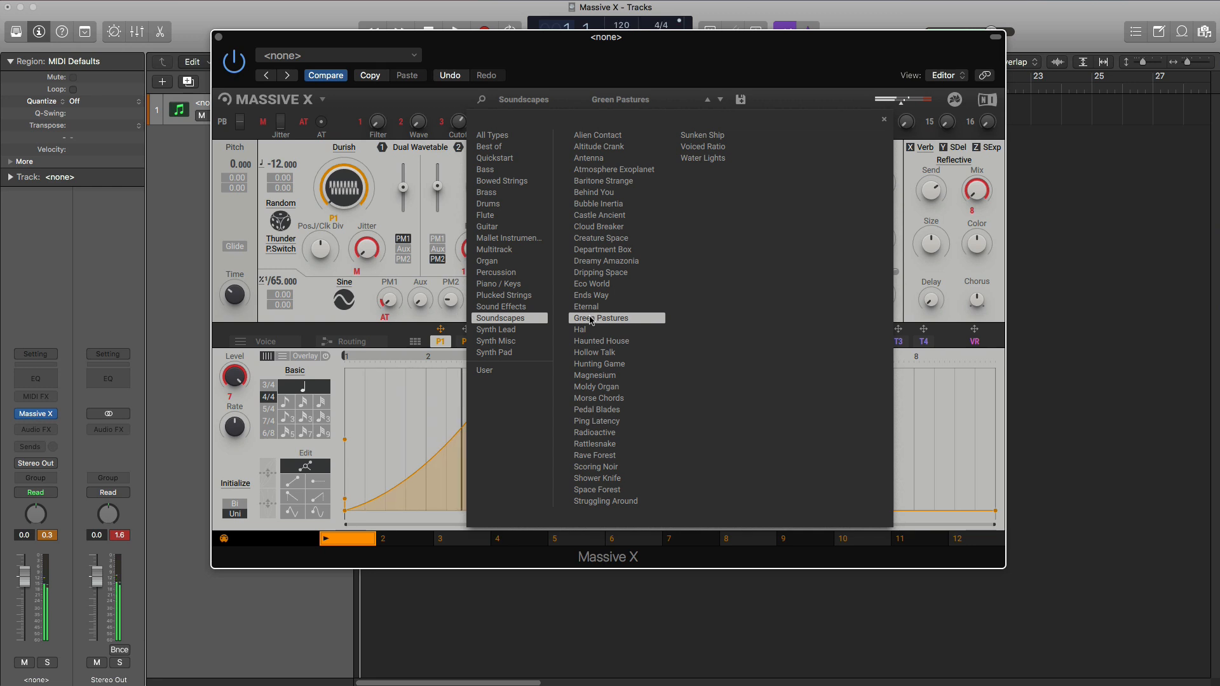
pyautogui.click(593, 377)
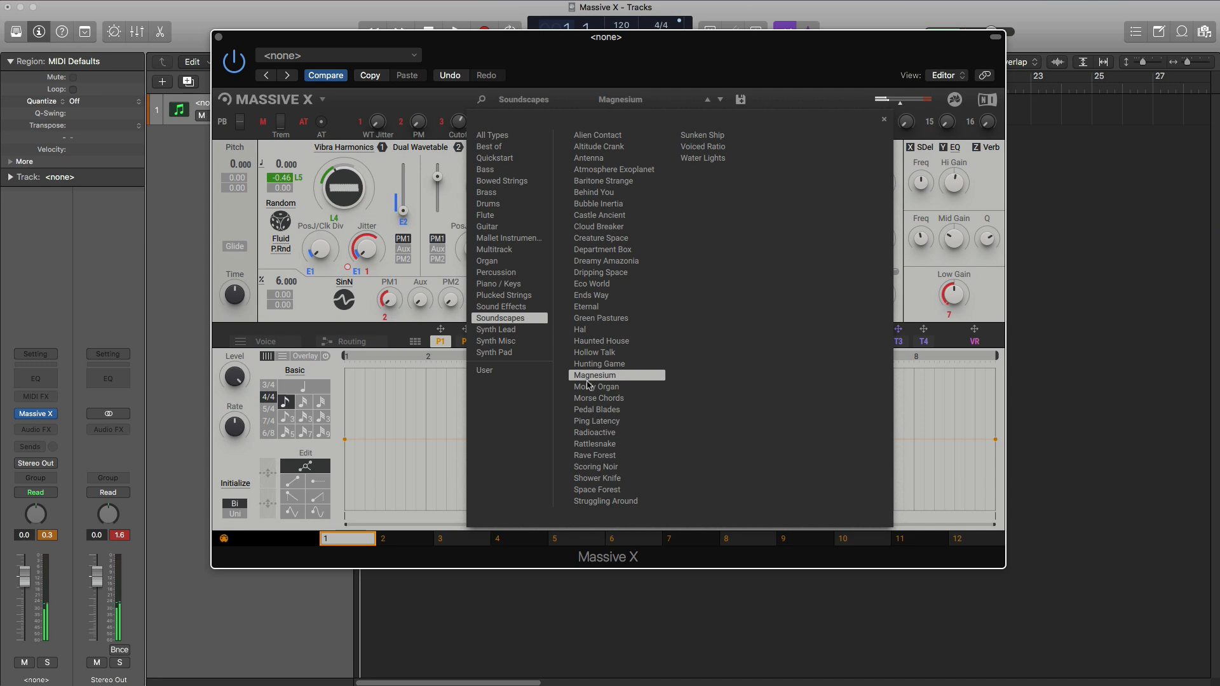
pyautogui.click(594, 433)
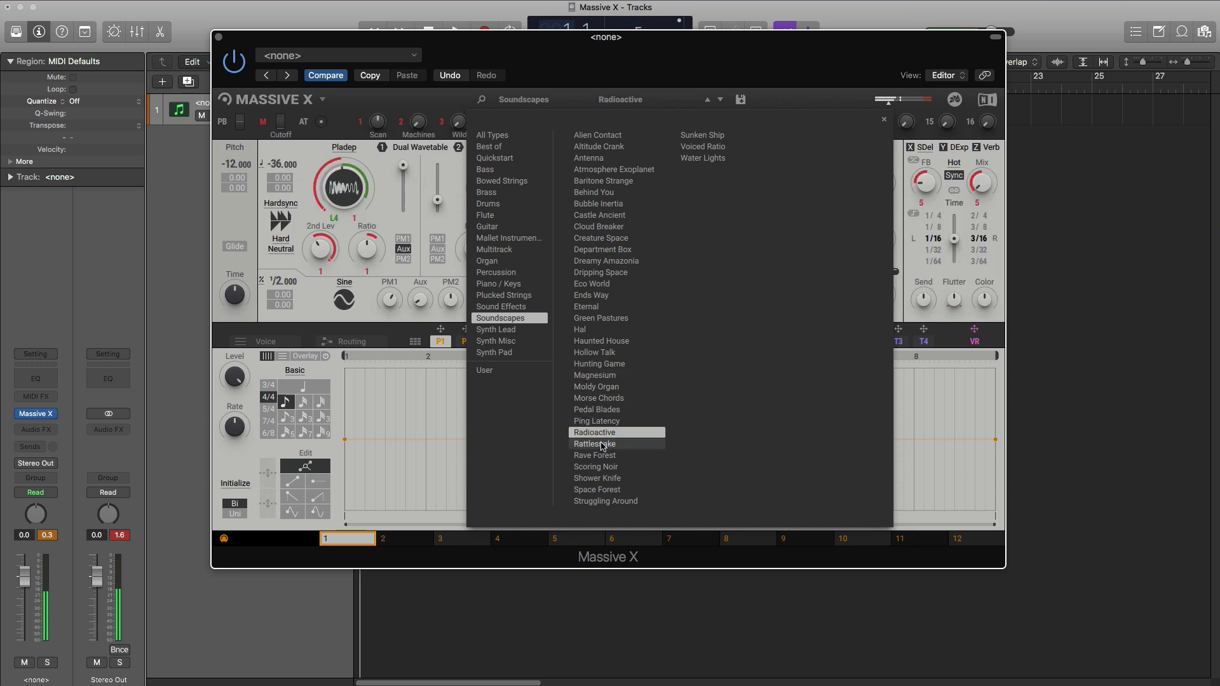
pyautogui.click(601, 447)
pyautogui.click(603, 458)
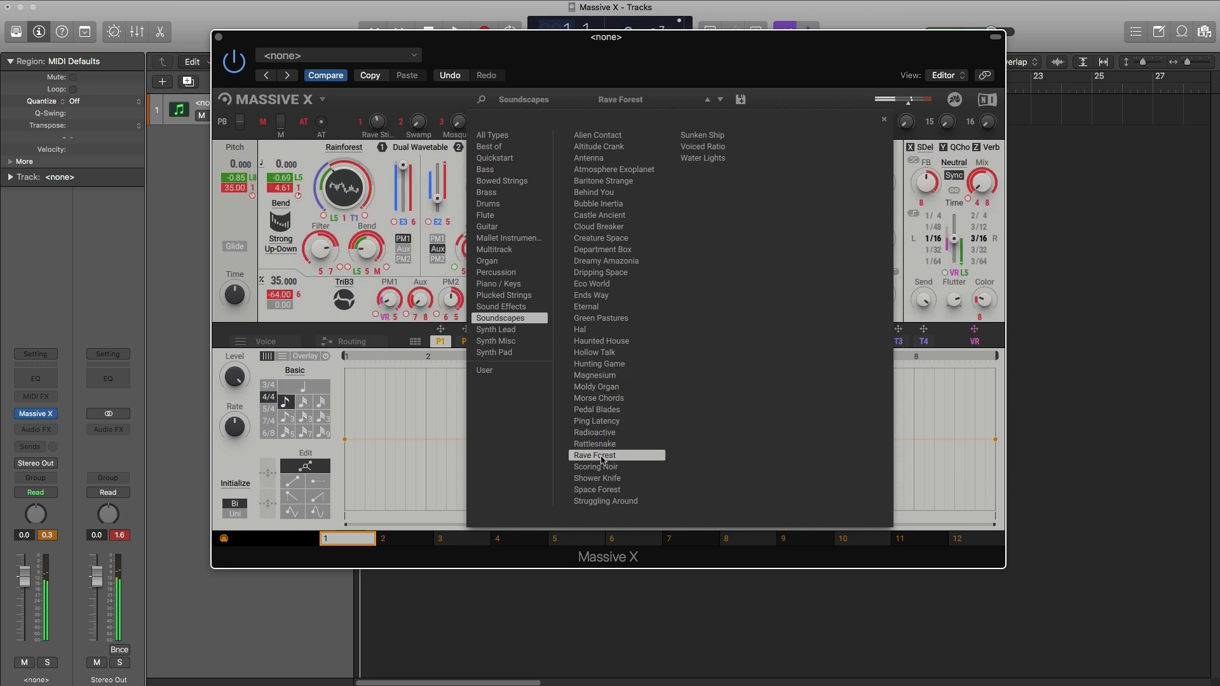
pyautogui.click(600, 480)
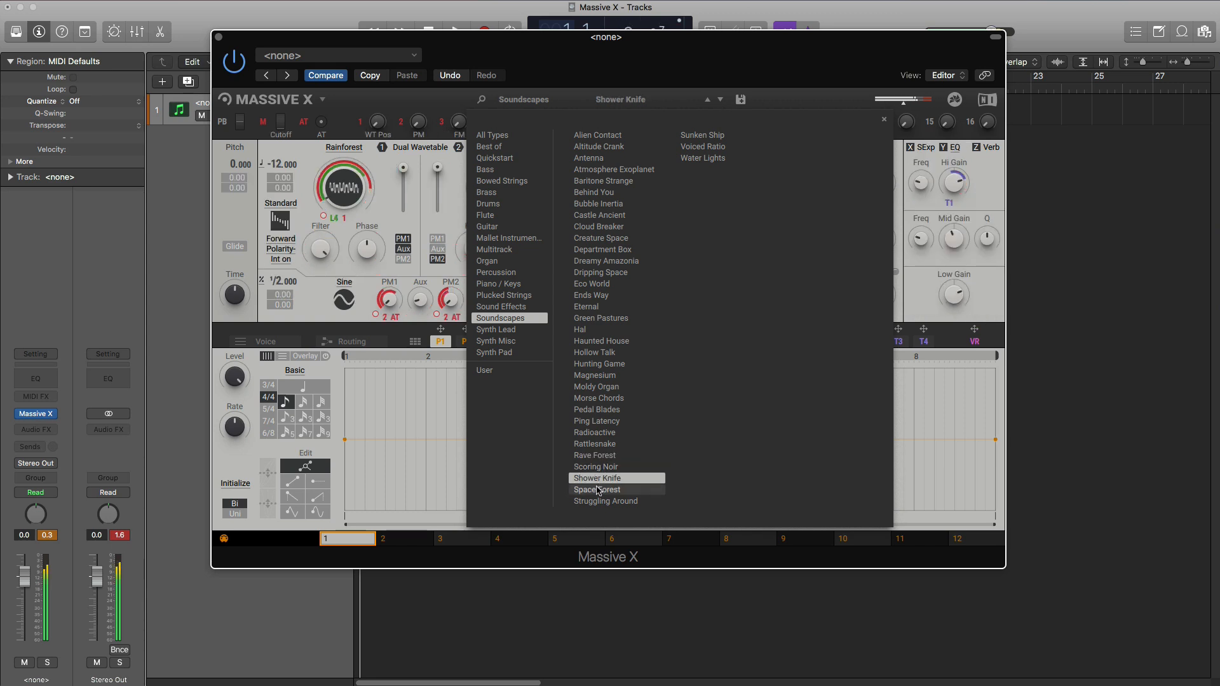
pyautogui.click(694, 149)
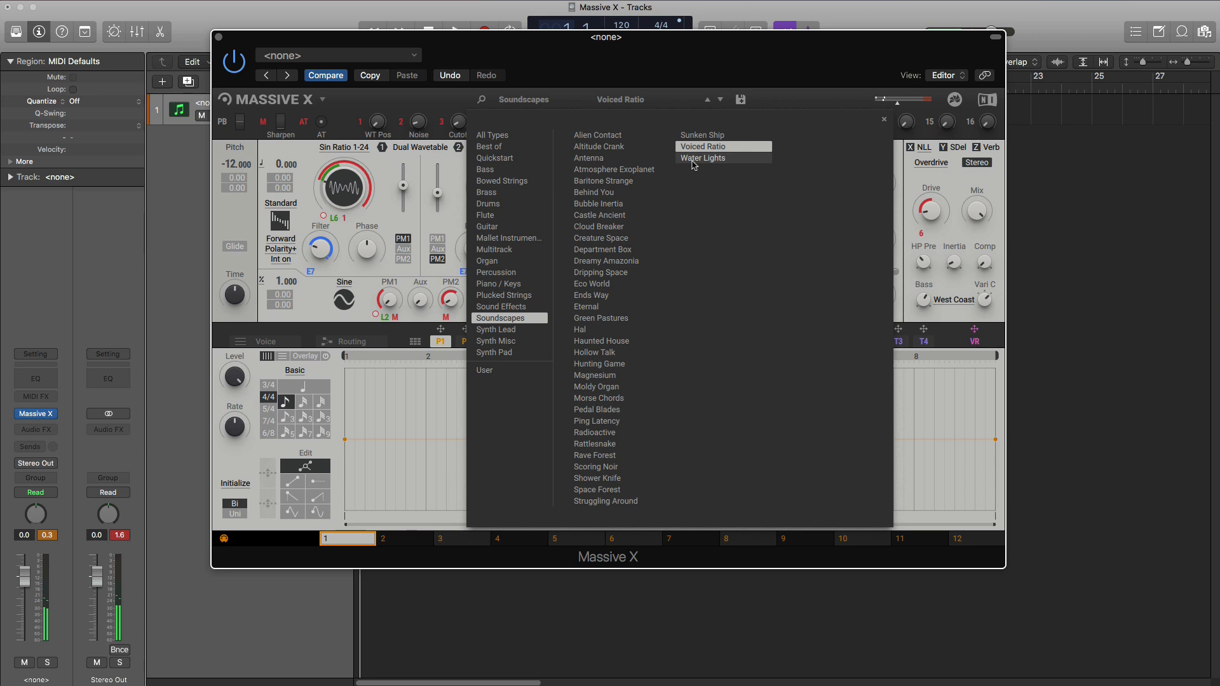
pyautogui.click(694, 159)
# - Switch to the Synth Lead presets and audition Anchor Minor, April Dawn, Auto Chord, Balearic Saw, Dolphin and Euphoria
pyautogui.click(497, 330)
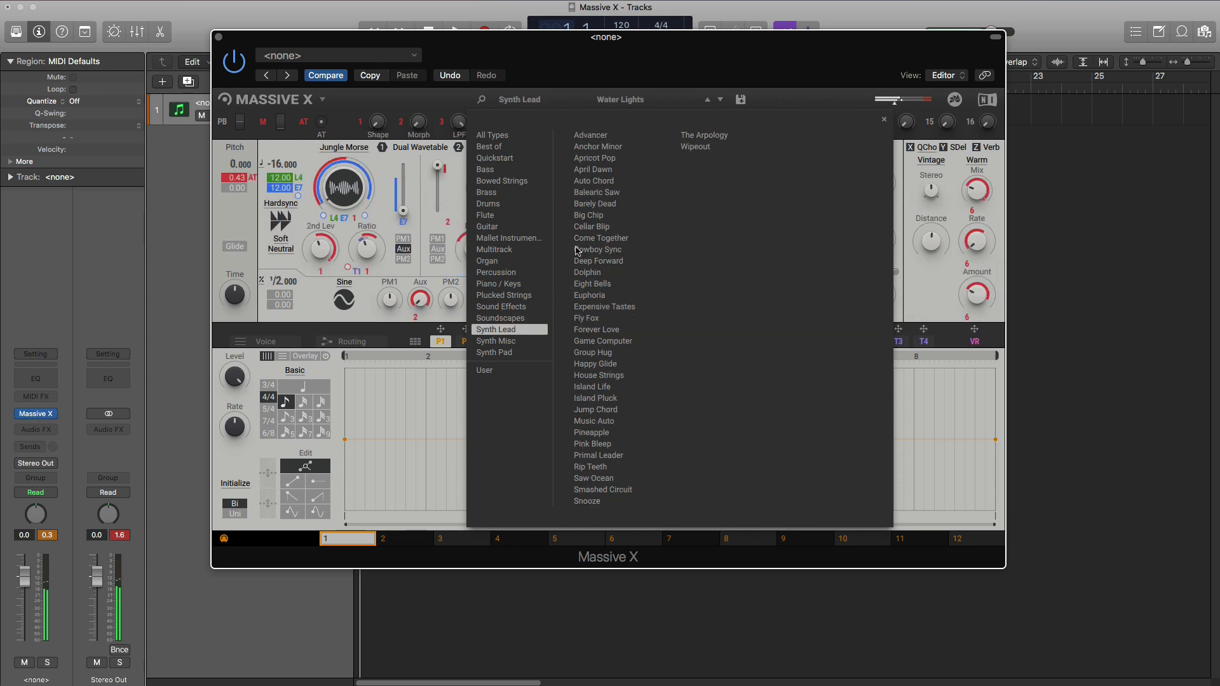
pyautogui.click(611, 148)
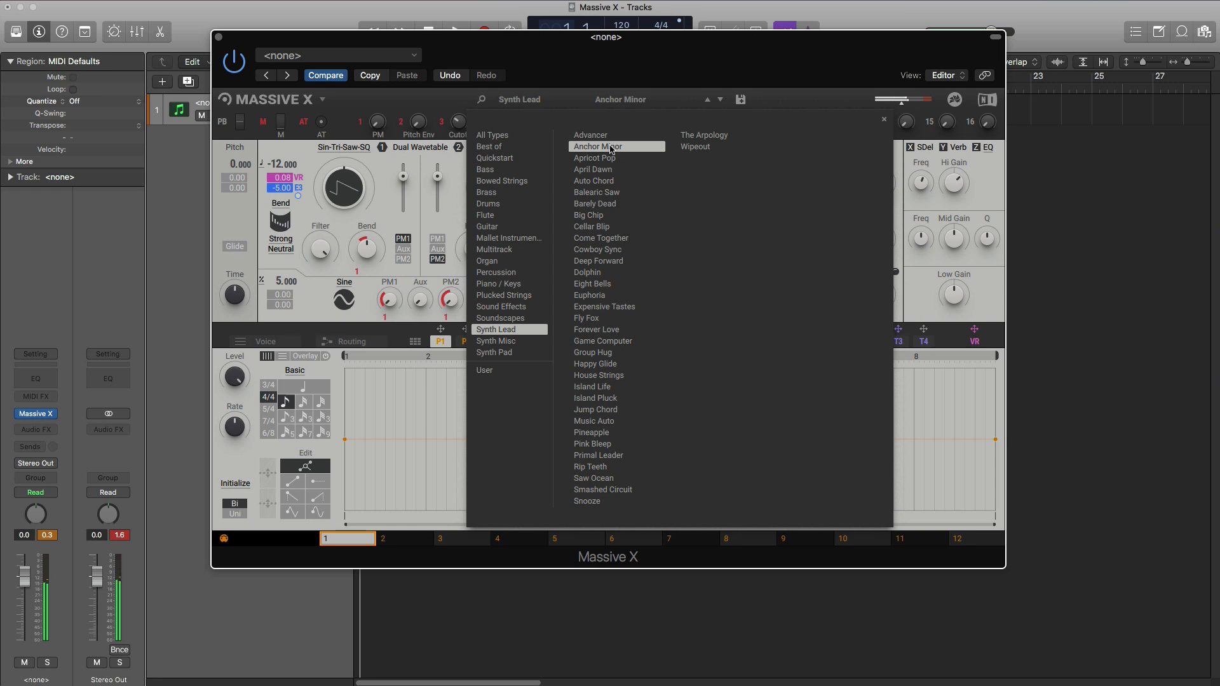
pyautogui.click(620, 170)
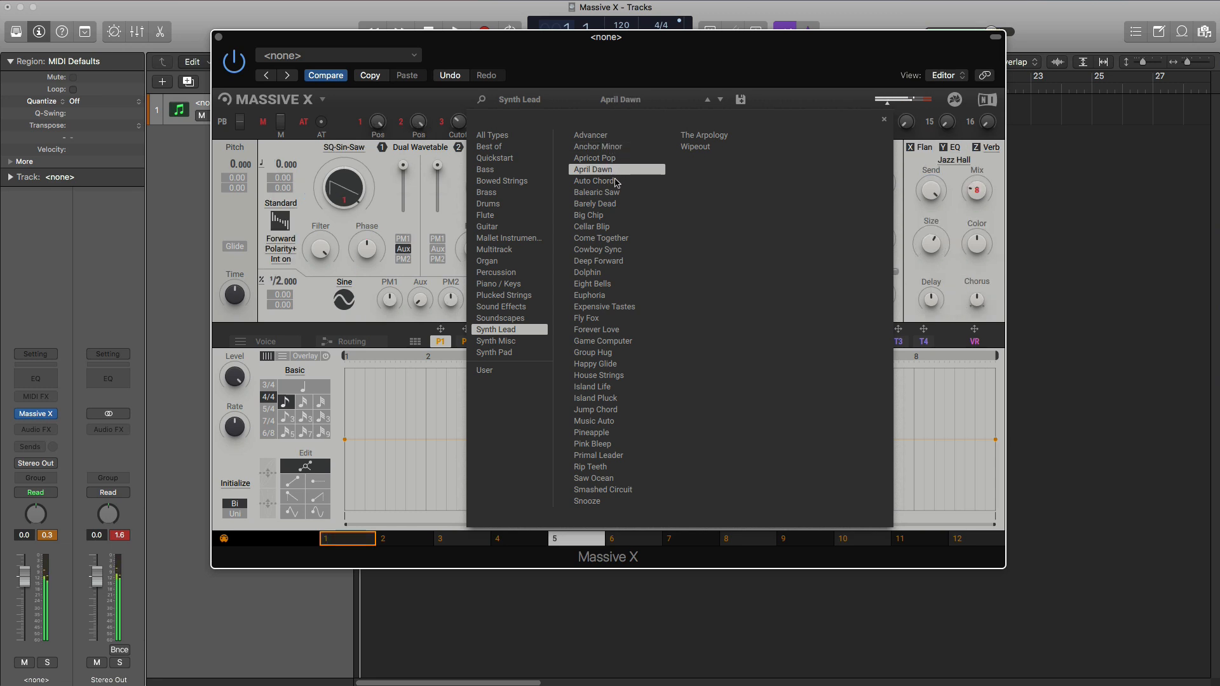
pyautogui.click(614, 182)
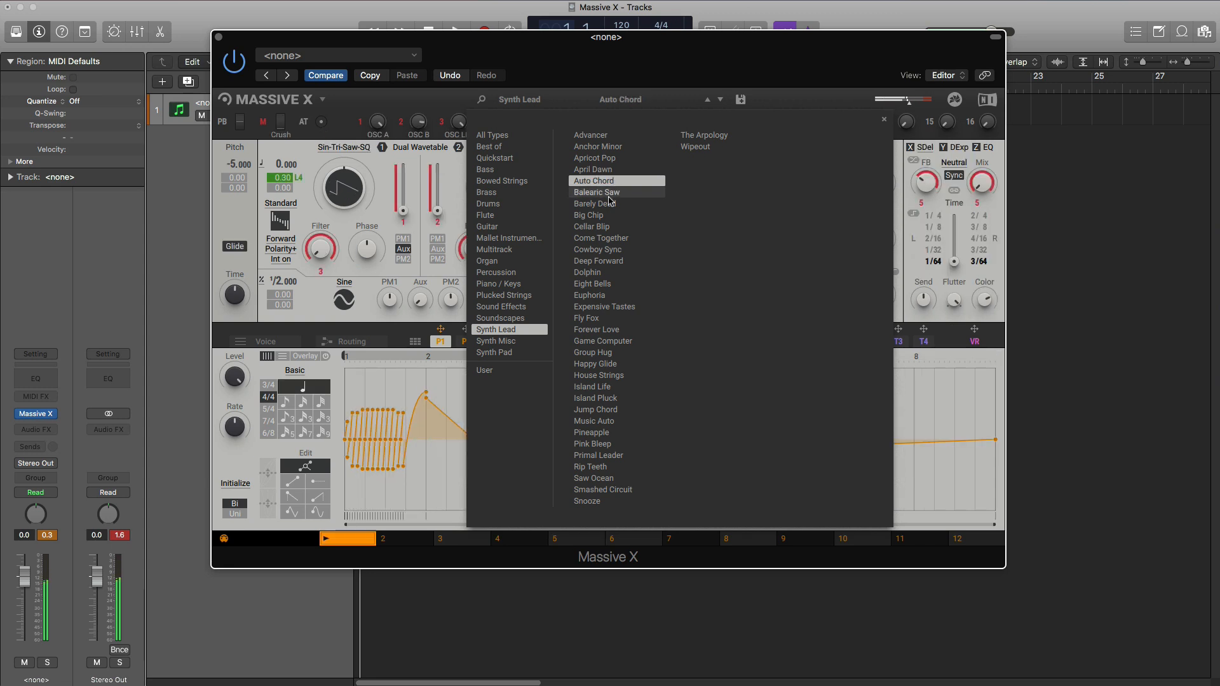
pyautogui.click(608, 194)
pyautogui.click(605, 273)
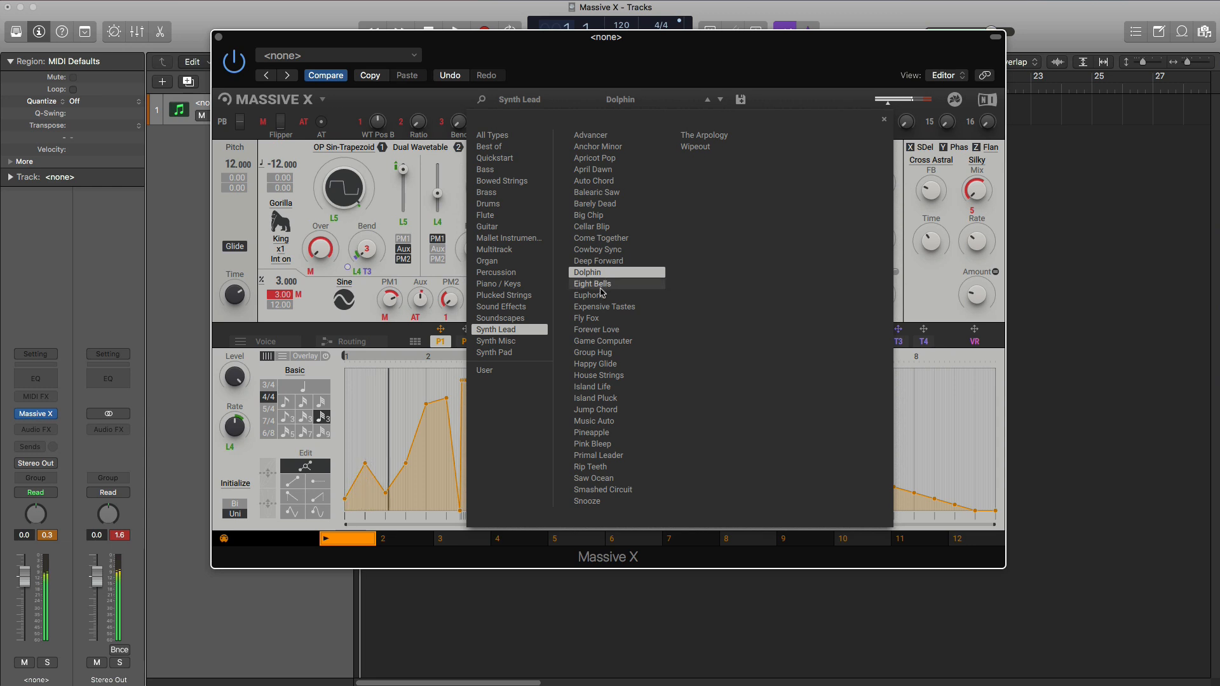
pyautogui.click(600, 295)
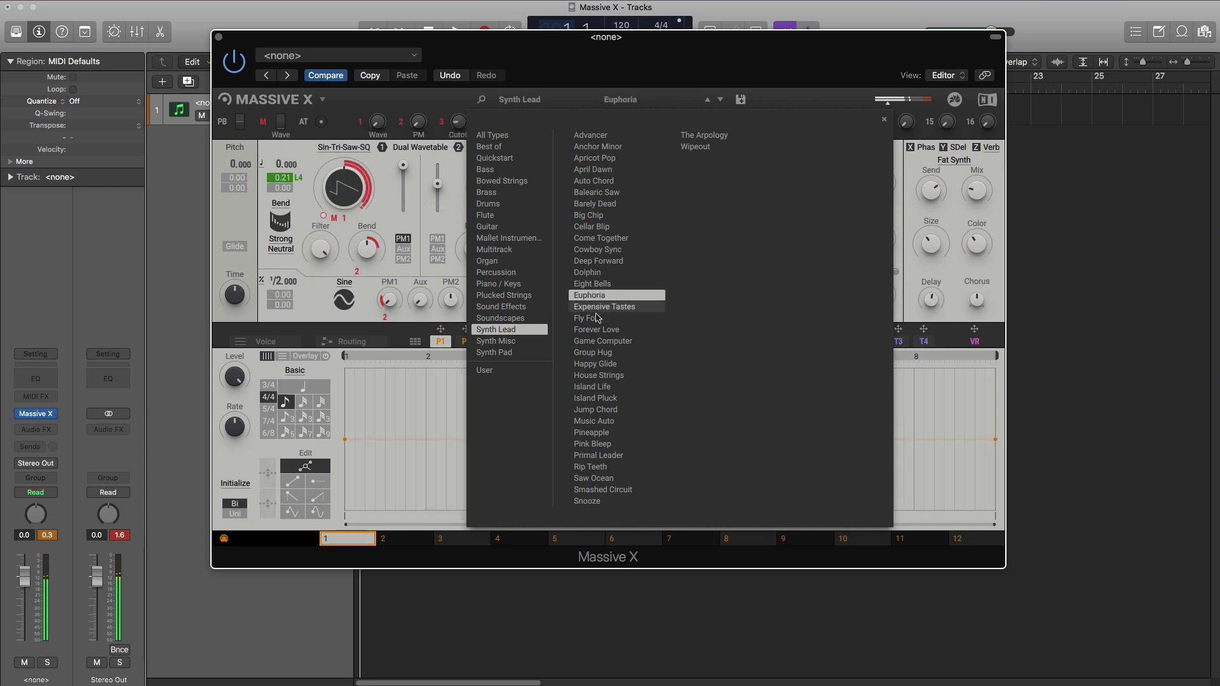
# - Audition the Synth Lead presets Island Pluck, Pineapple, Primal Leader, Saw Ocean, The Arpology and Wipeout, and return to Island Pluck
pyautogui.click(584, 399)
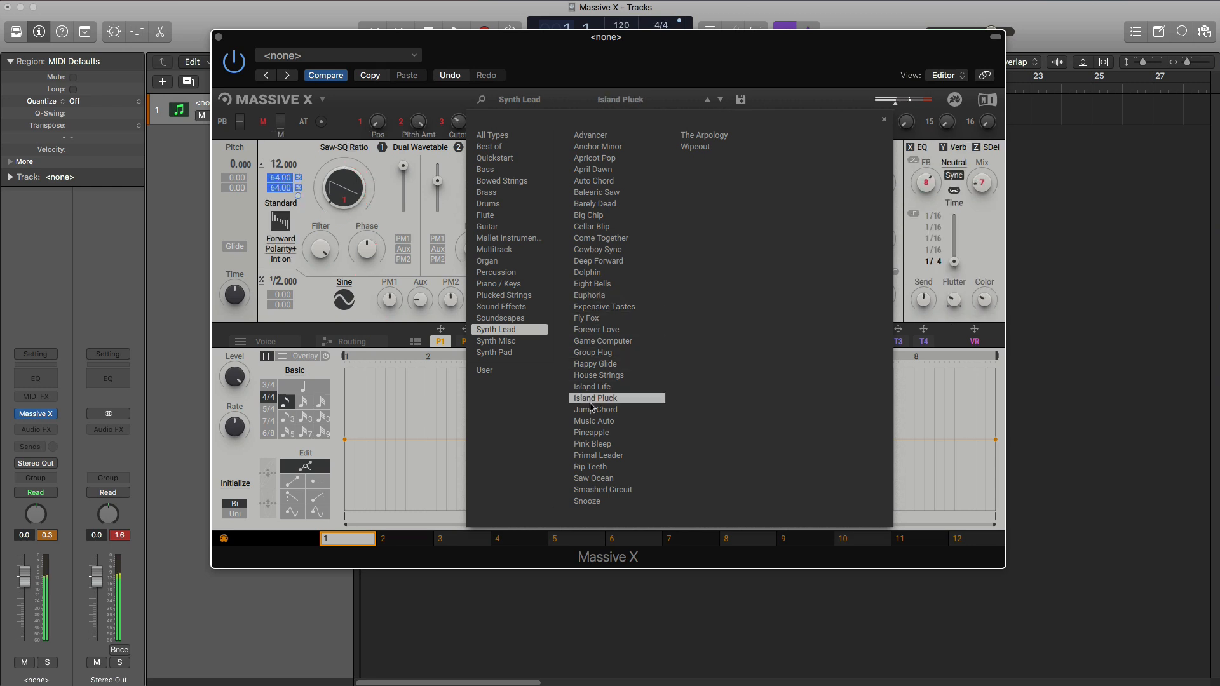
pyautogui.click(591, 434)
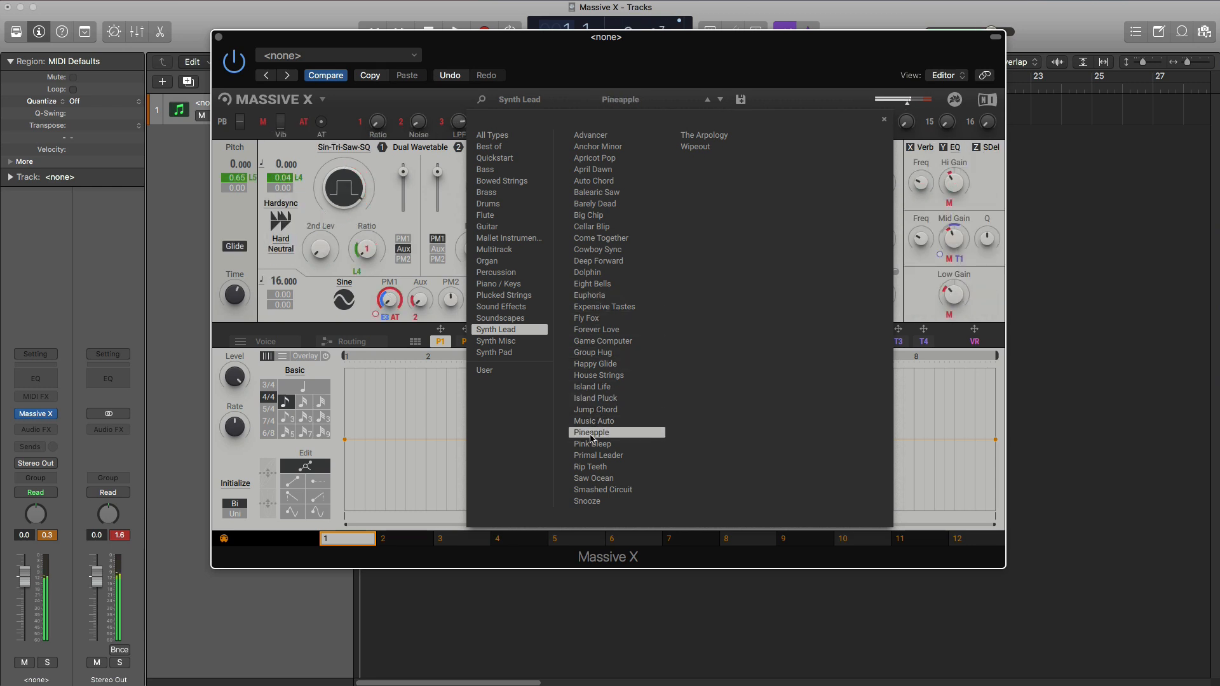
pyautogui.click(591, 456)
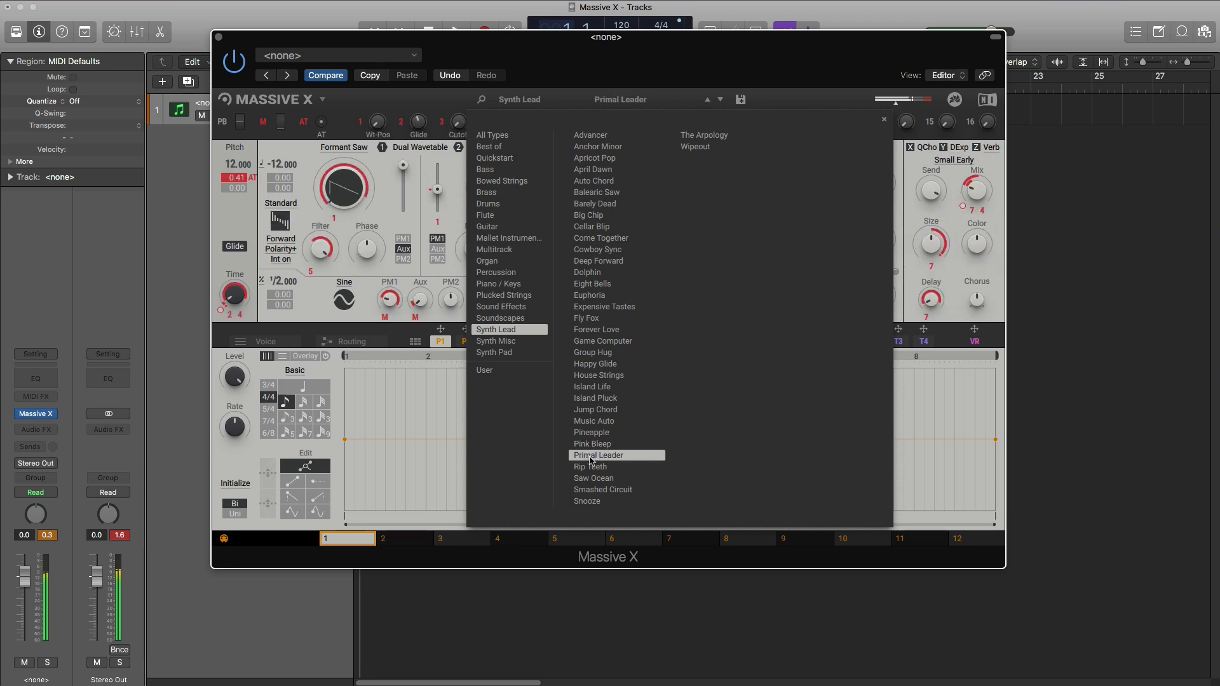
pyautogui.click(594, 479)
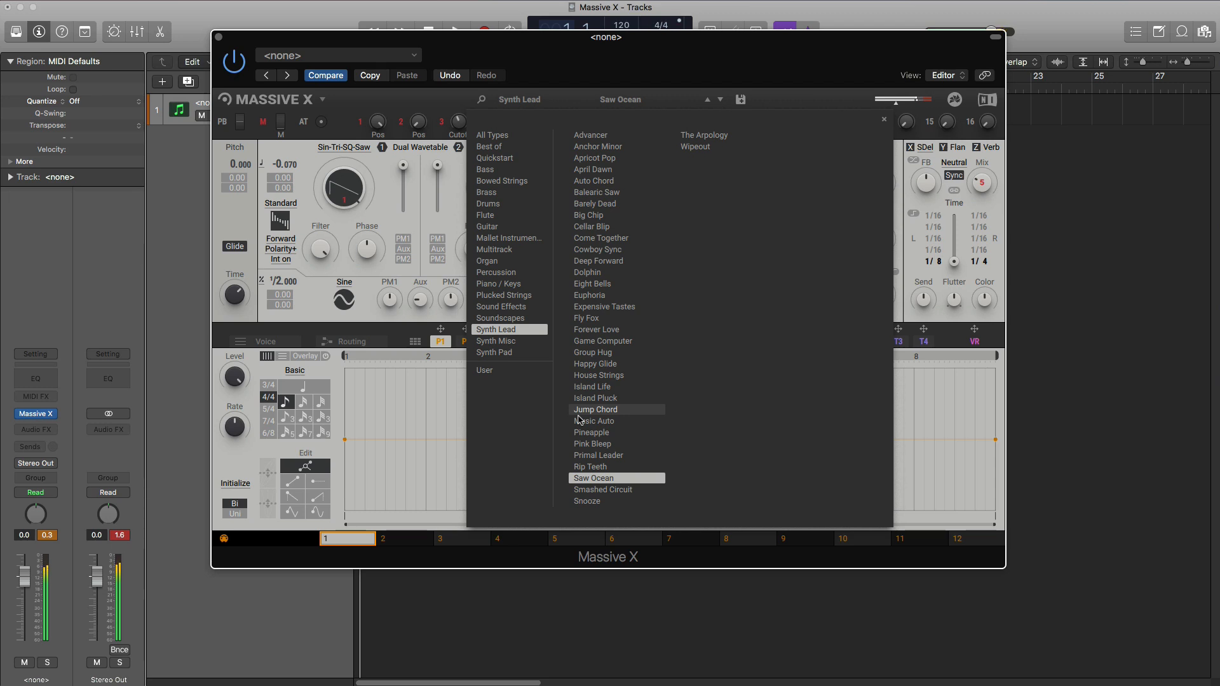
pyautogui.click(713, 139)
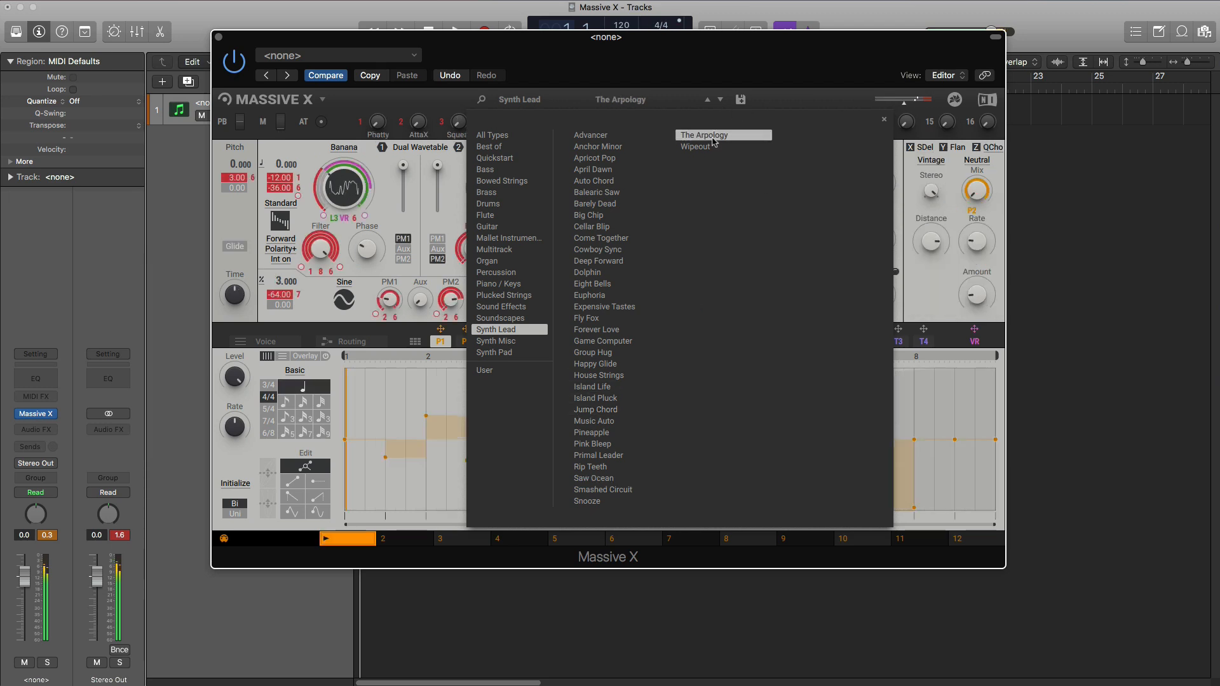
pyautogui.click(713, 147)
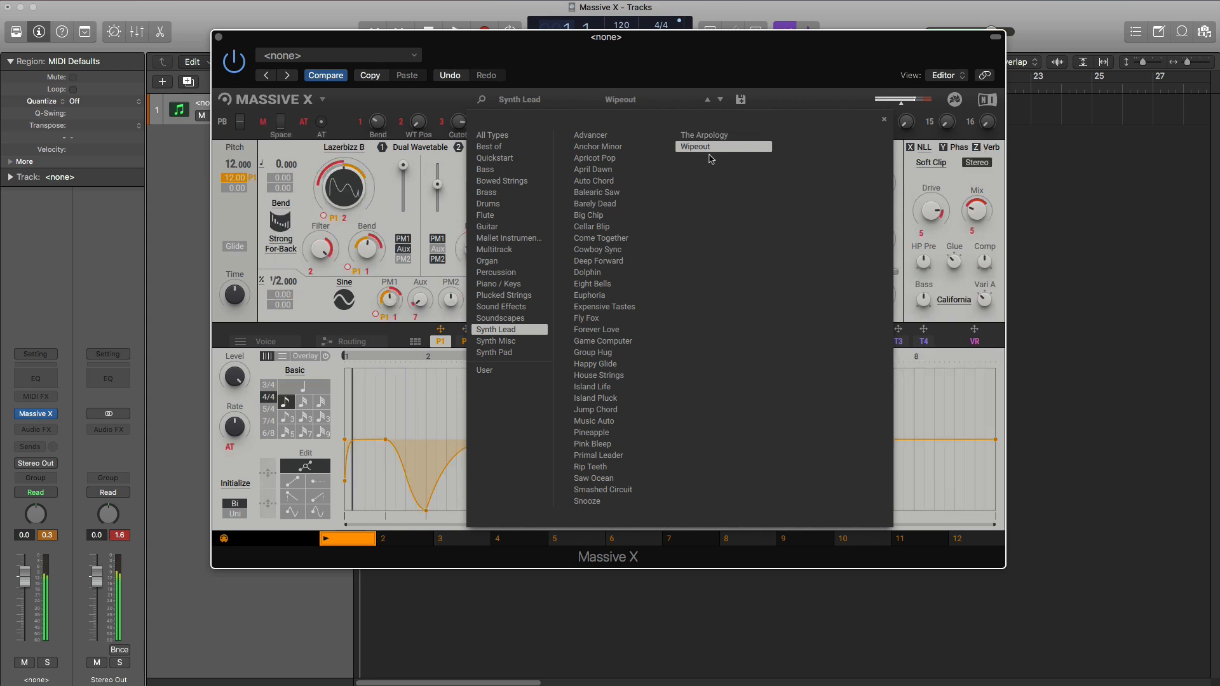
pyautogui.click(595, 398)
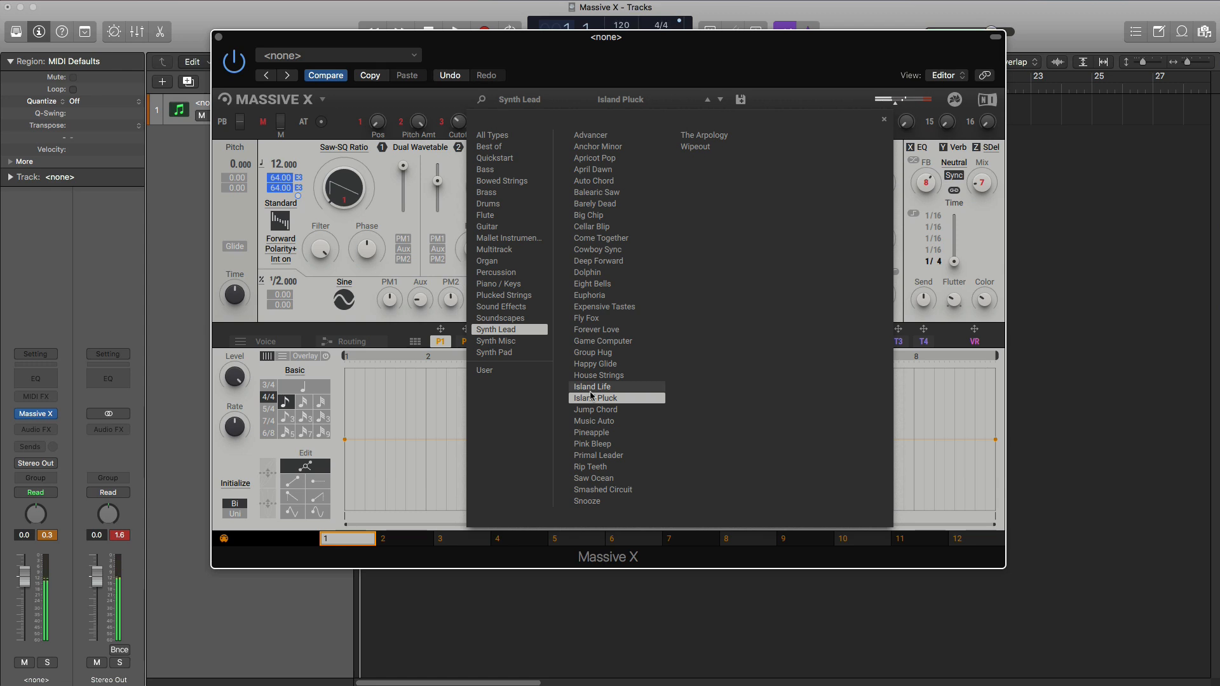
# - Switch to the Synth Misc presets and audition Forever Now, Honey Stack, Up Growl, Sweep Tool, Plucked Up, Obstacles and Mega Up
pyautogui.click(496, 343)
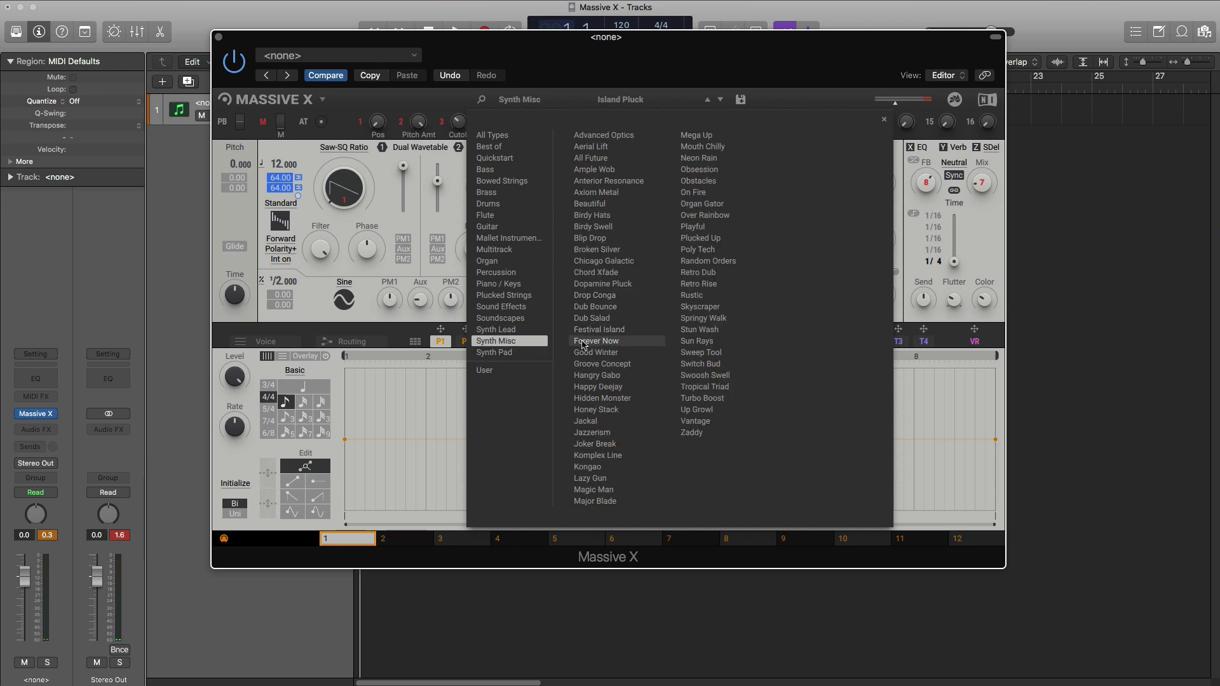
pyautogui.click(583, 341)
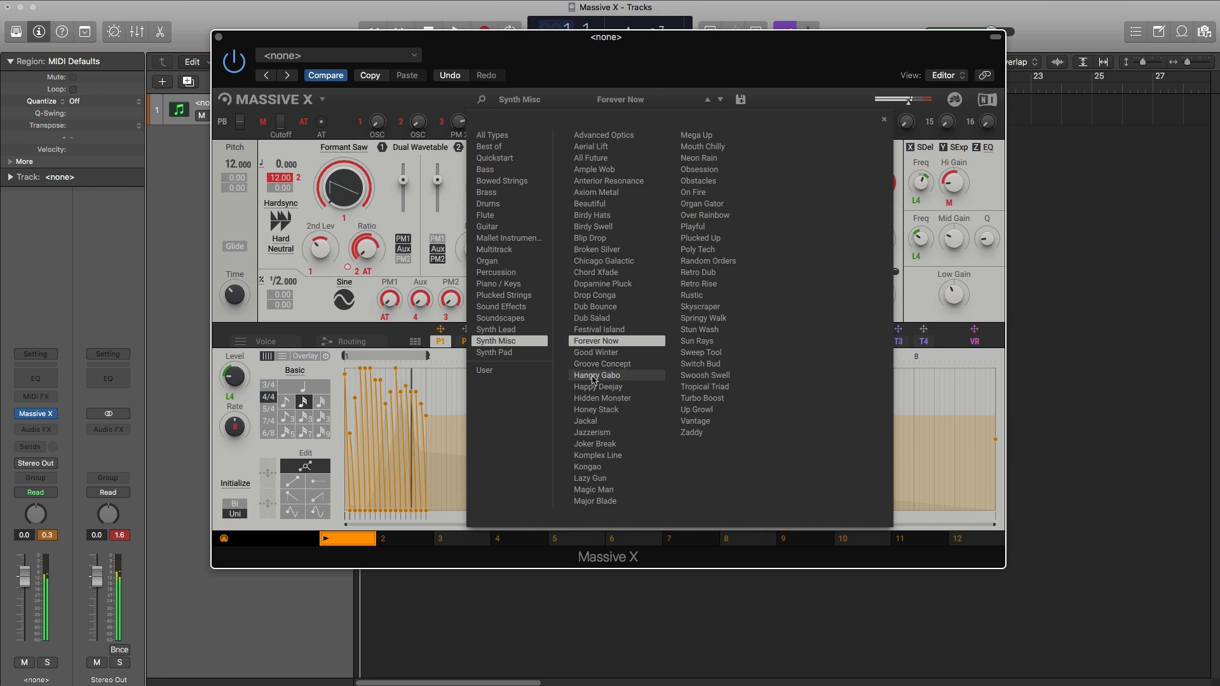
pyautogui.click(600, 409)
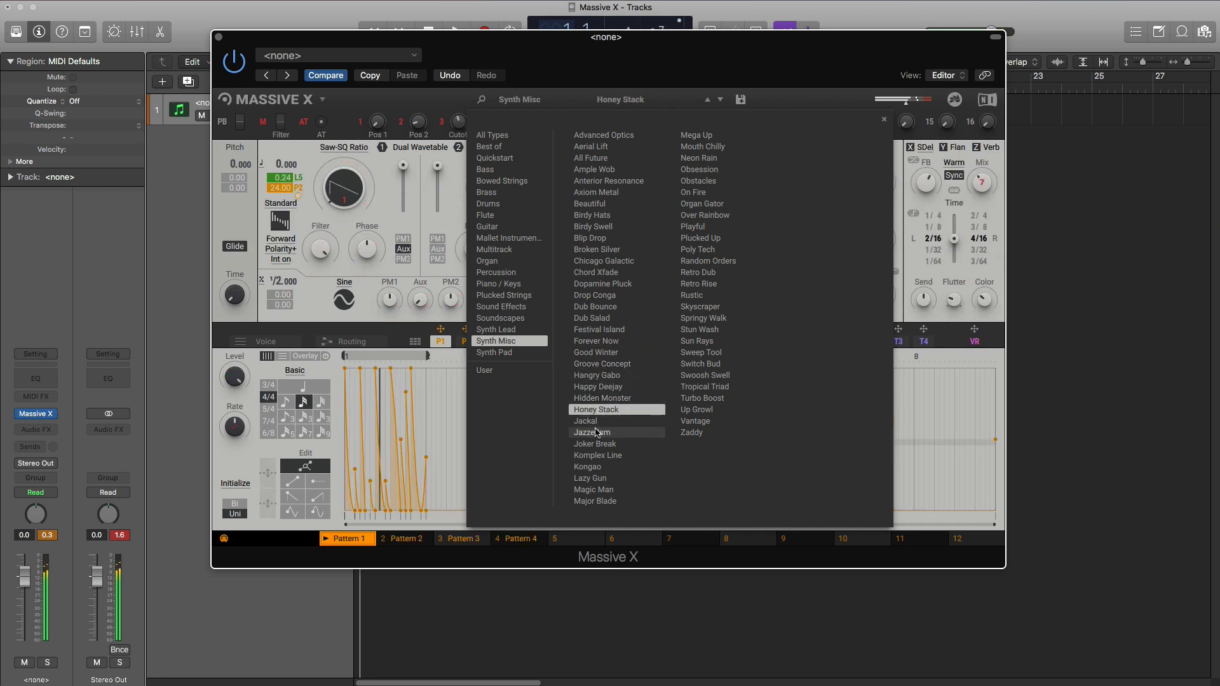
pyautogui.click(699, 410)
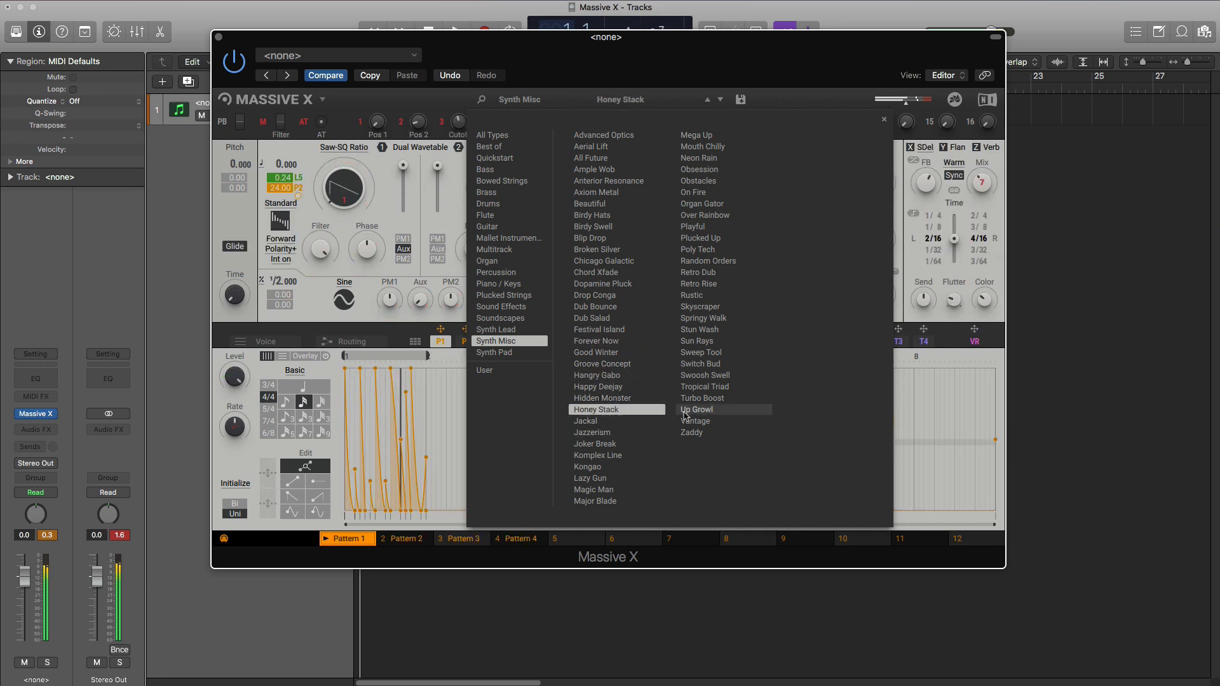
pyautogui.click(701, 353)
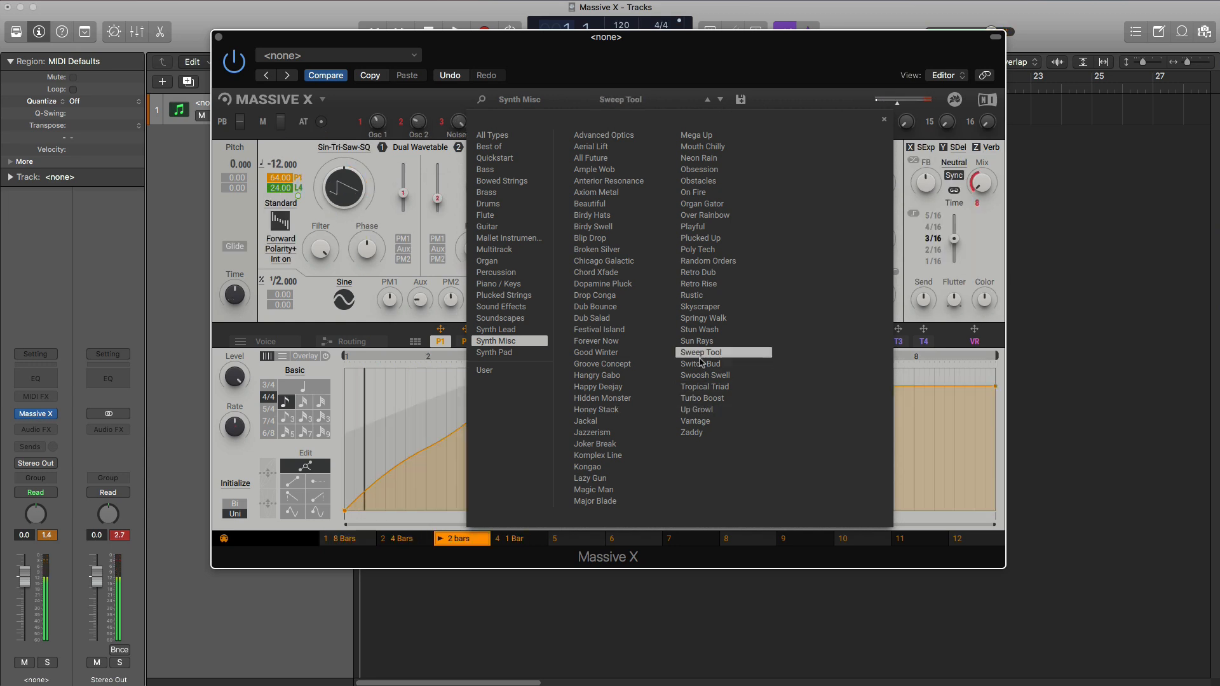
pyautogui.click(713, 240)
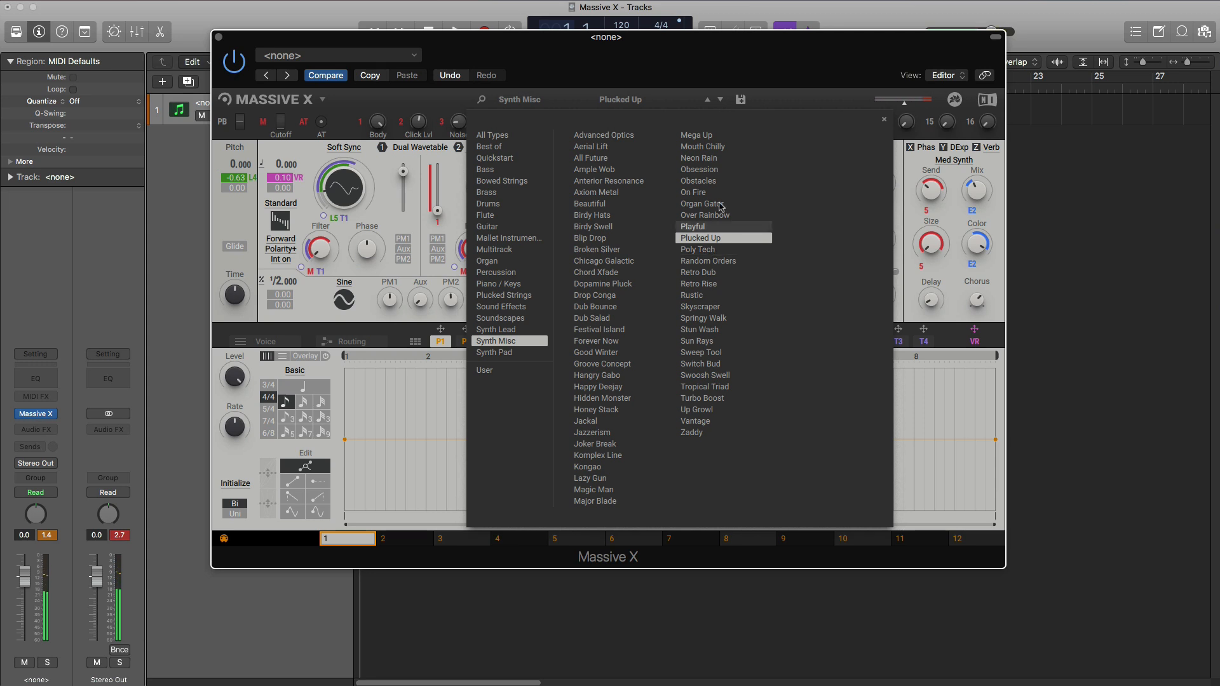
pyautogui.click(699, 182)
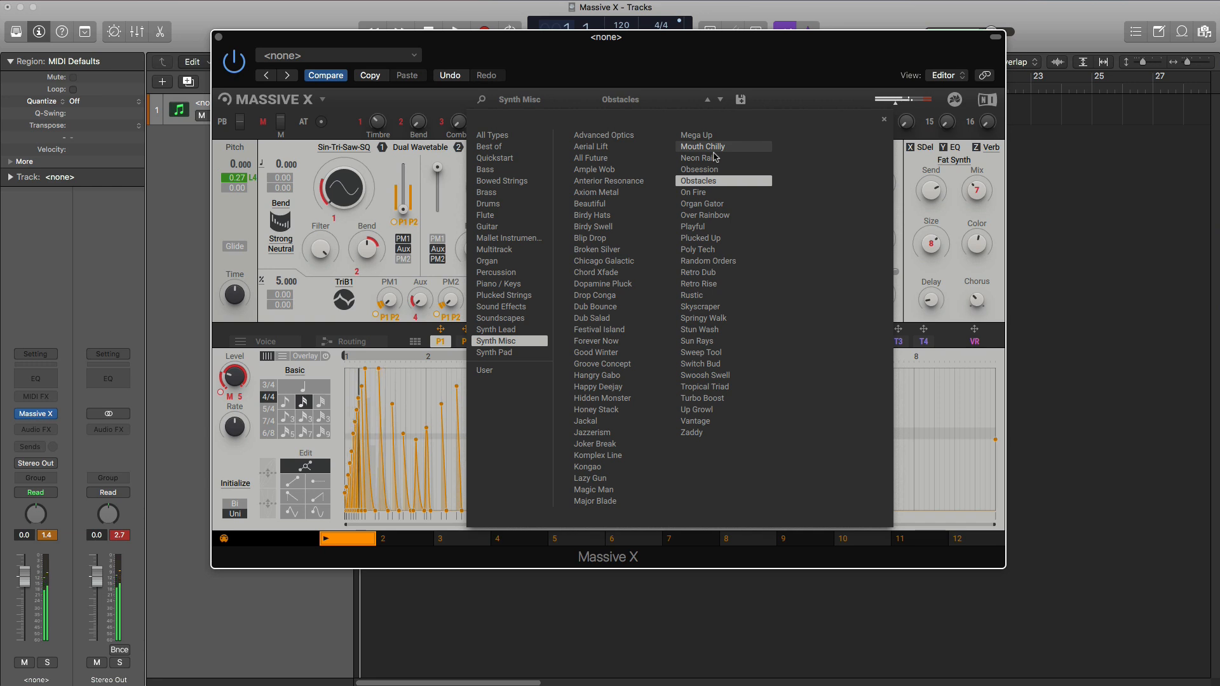
pyautogui.click(702, 135)
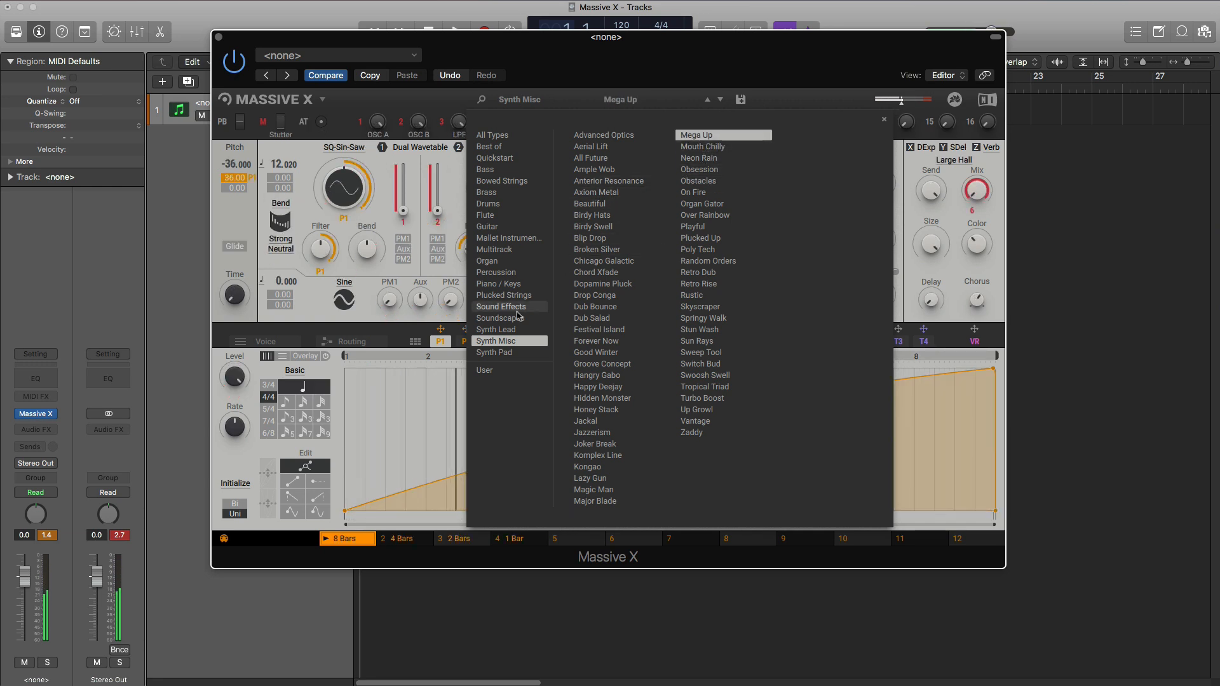
# - Switch to the Synth Pad presets and audition Anxious Flutter, Broken Bow, Naturalistic, Organic Closer, Super Soaker, Tristesse, Warm Float and Xberg Wunder
pyautogui.click(507, 353)
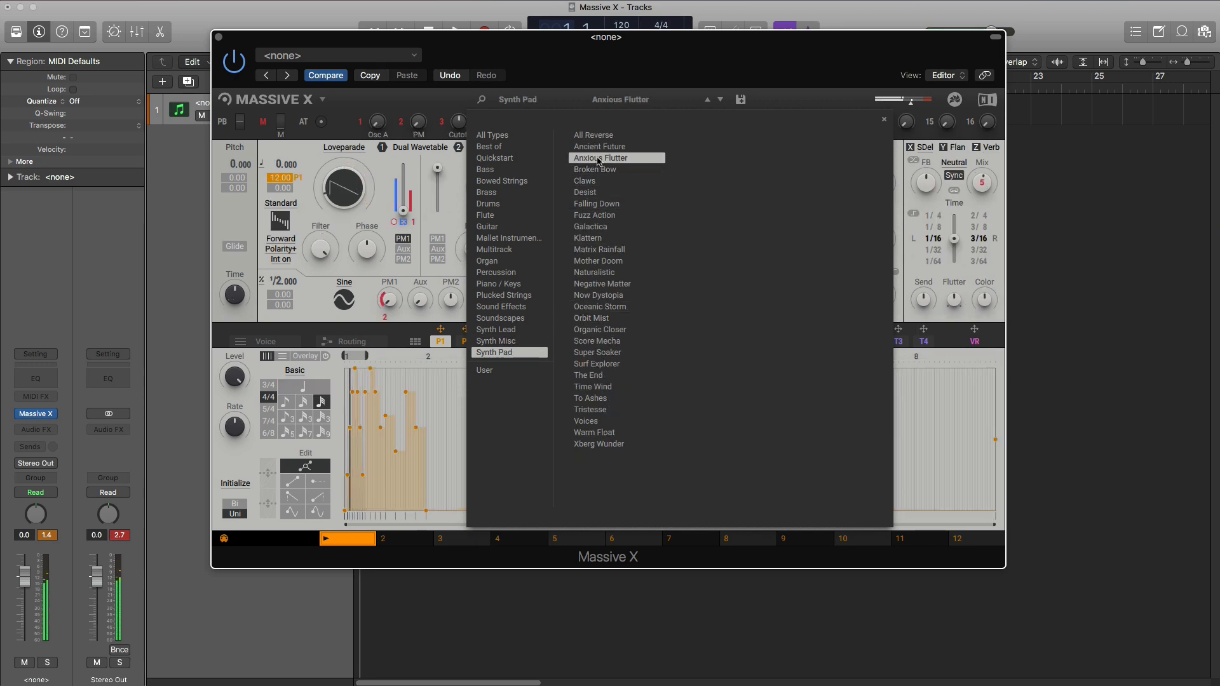
pyautogui.click(573, 177)
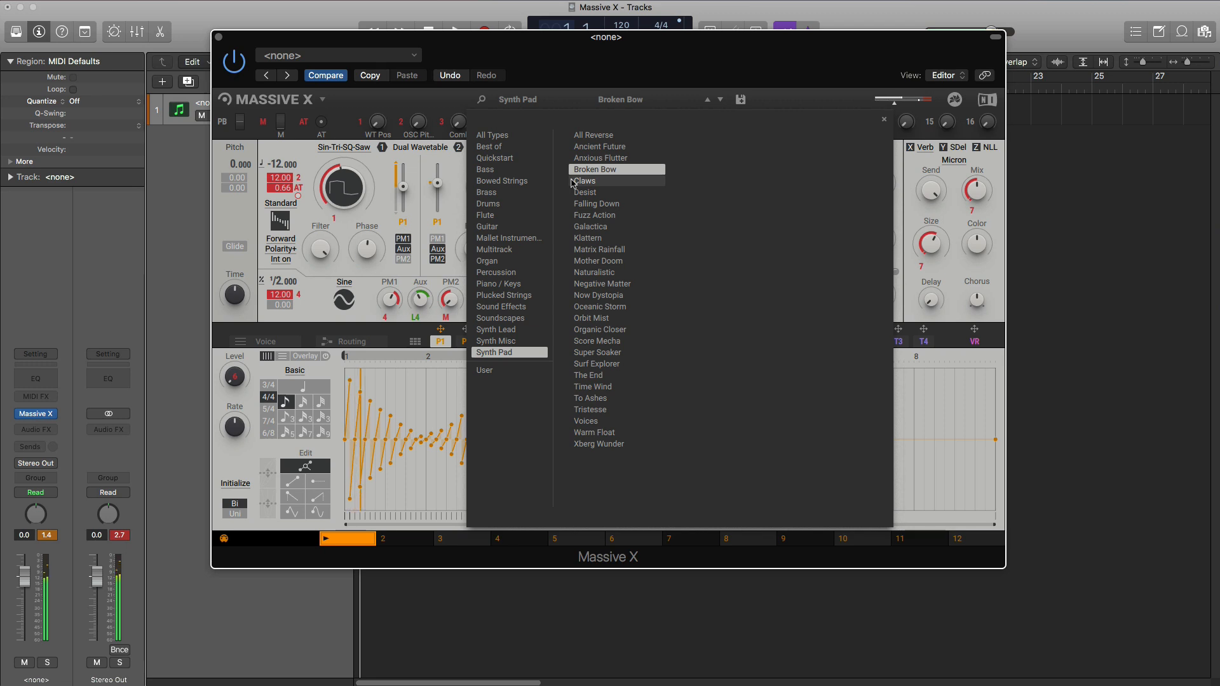
pyautogui.click(597, 275)
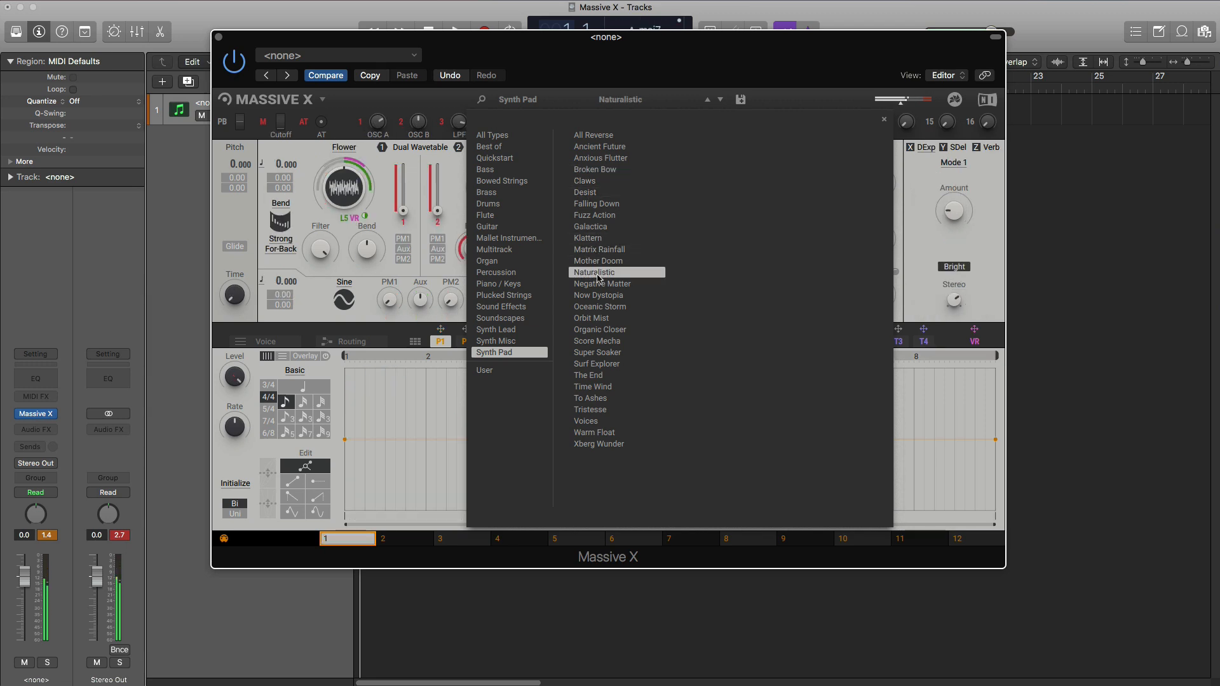
pyautogui.click(608, 333)
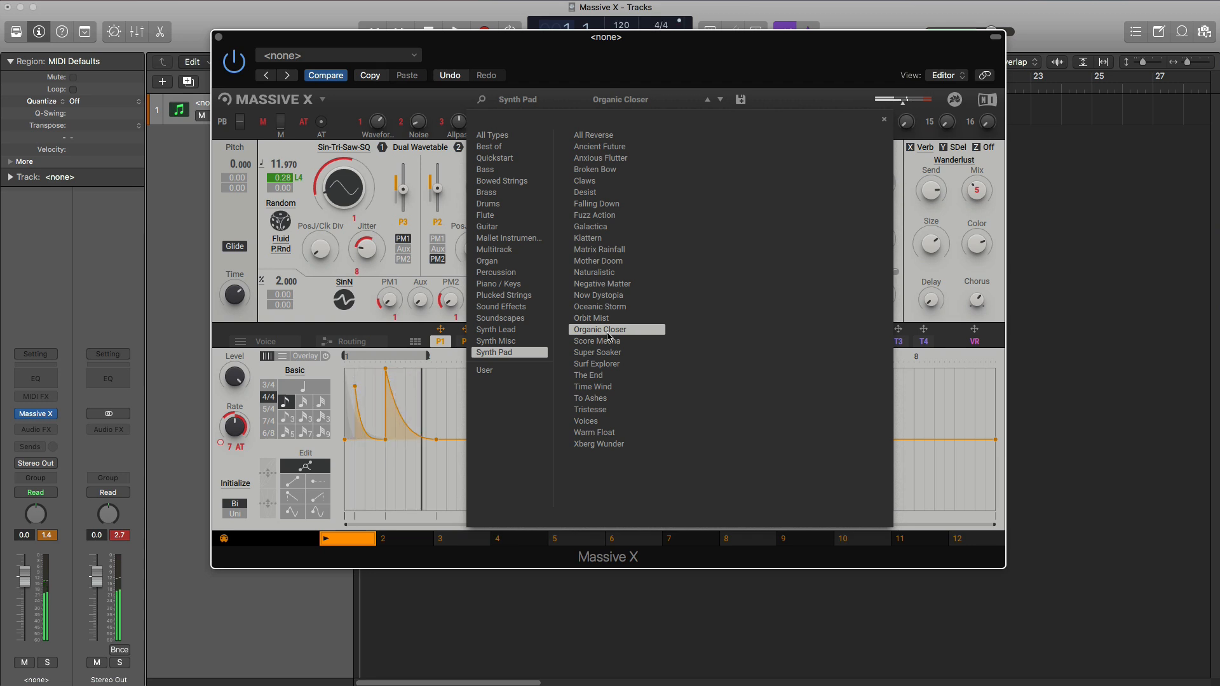
pyautogui.click(606, 355)
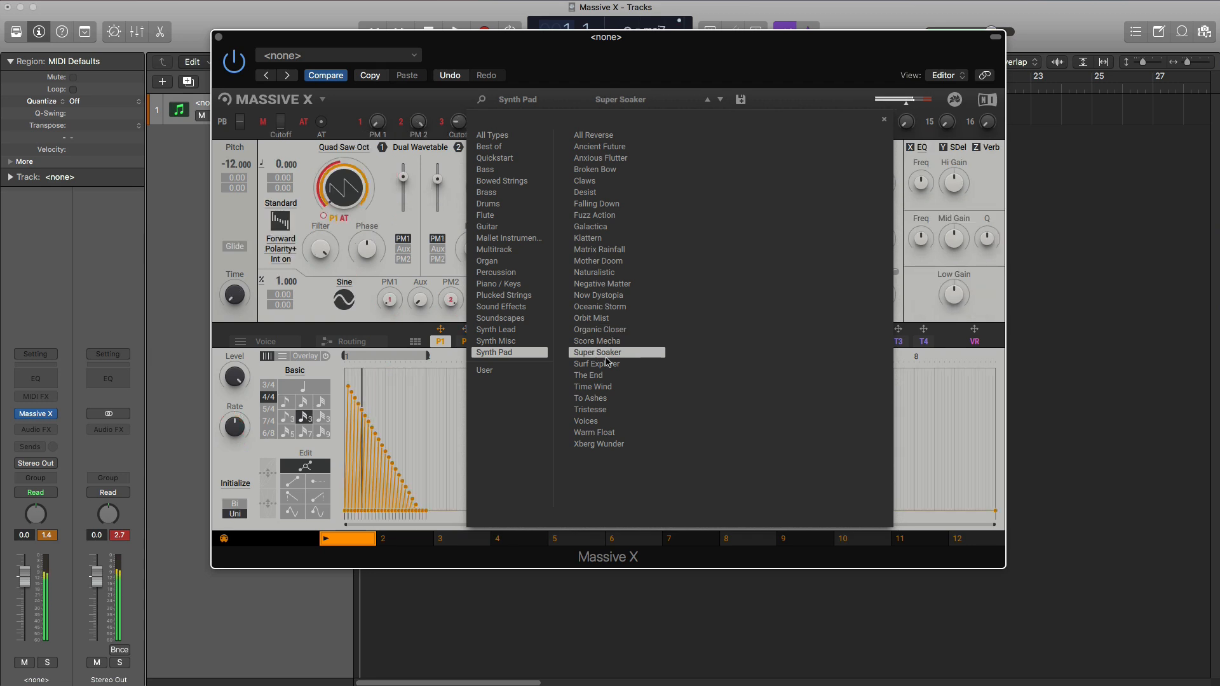
pyautogui.click(597, 410)
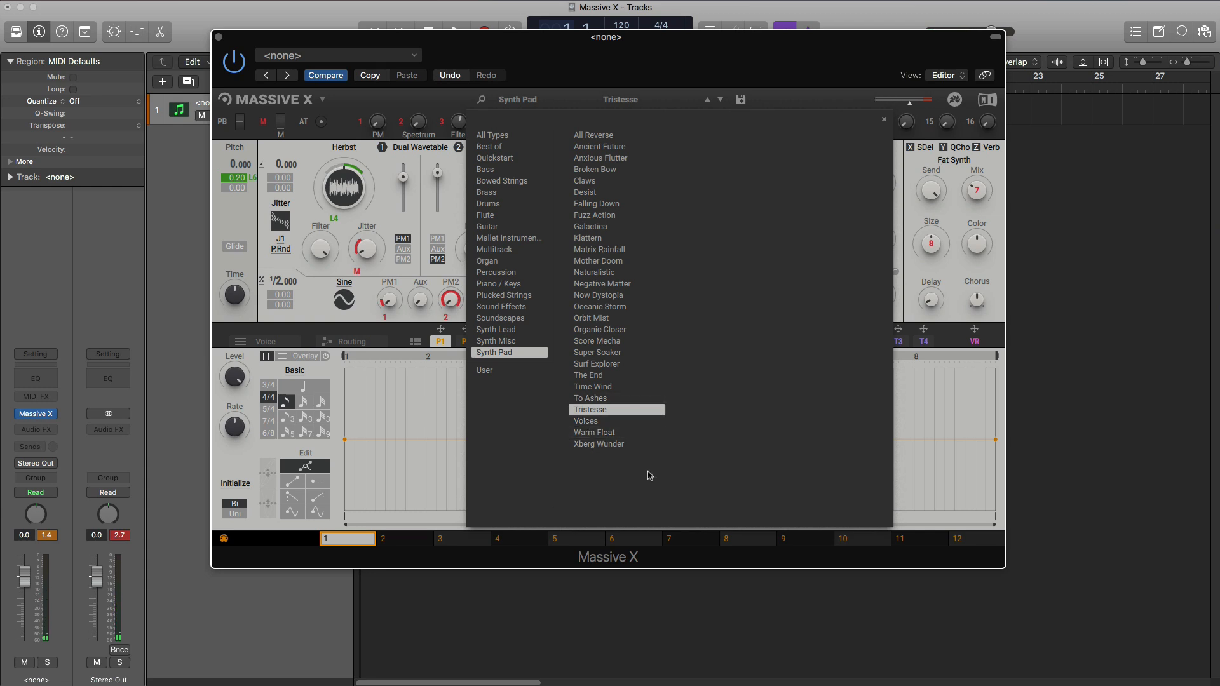
pyautogui.click(595, 432)
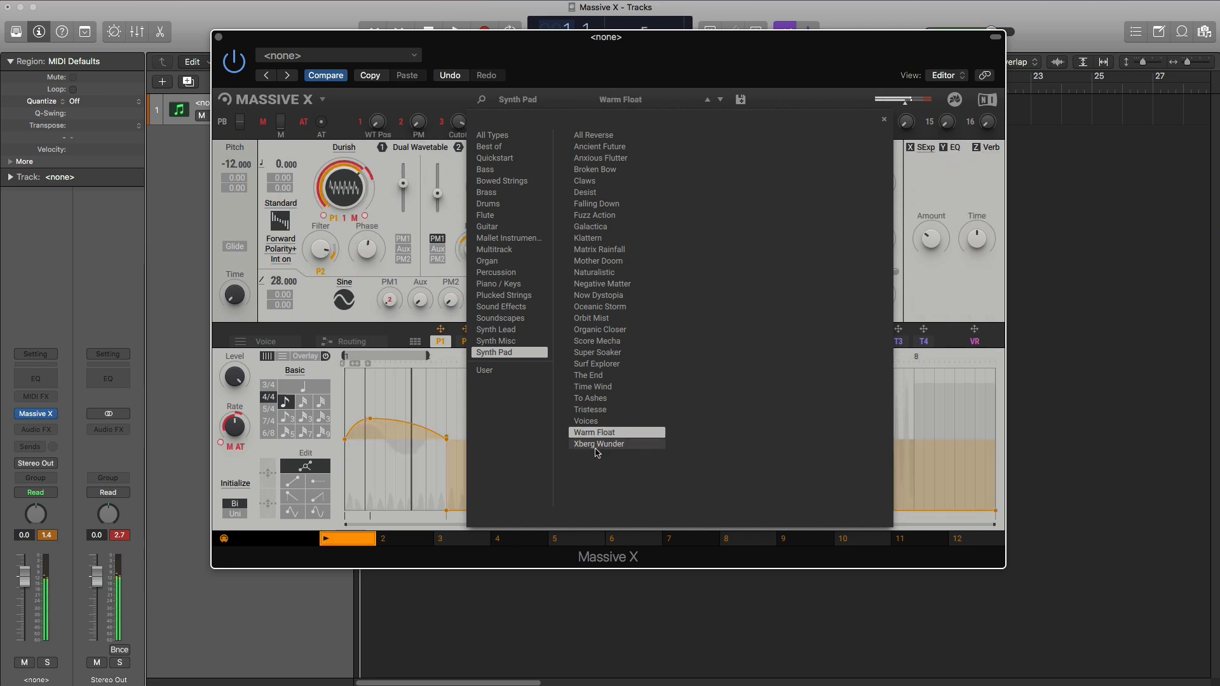
pyautogui.click(597, 450)
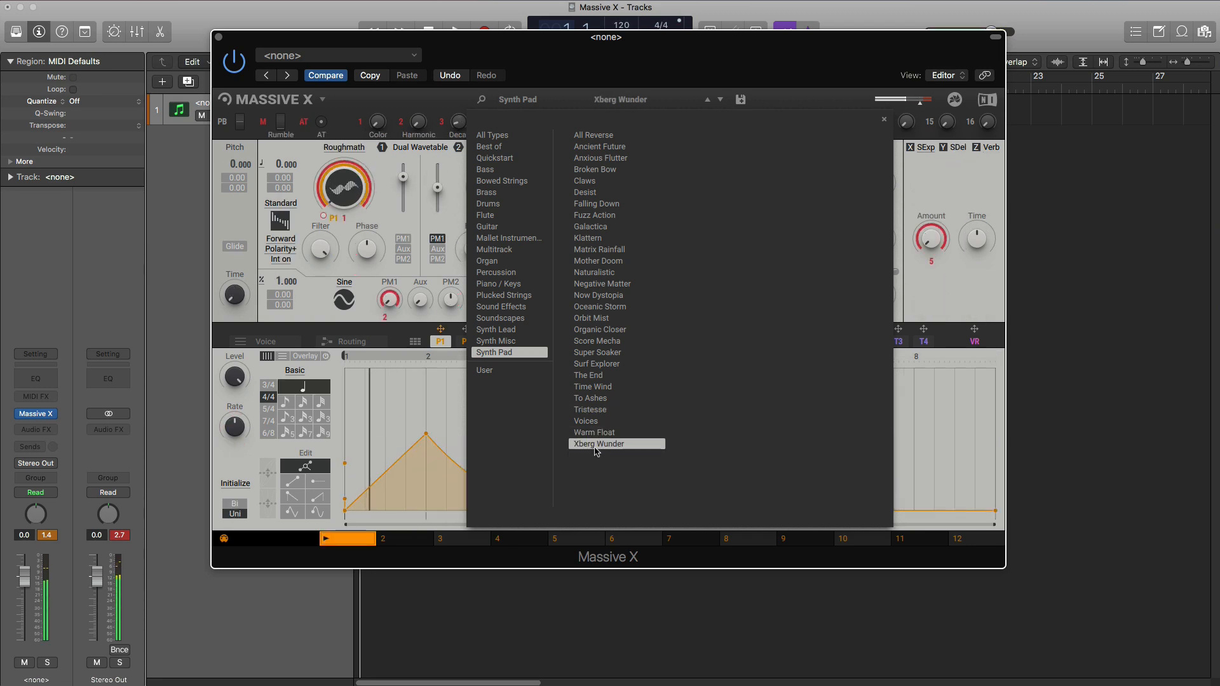
# - View the User, Best of and All Types preset lists, and close the preset browser
pyautogui.click(490, 369)
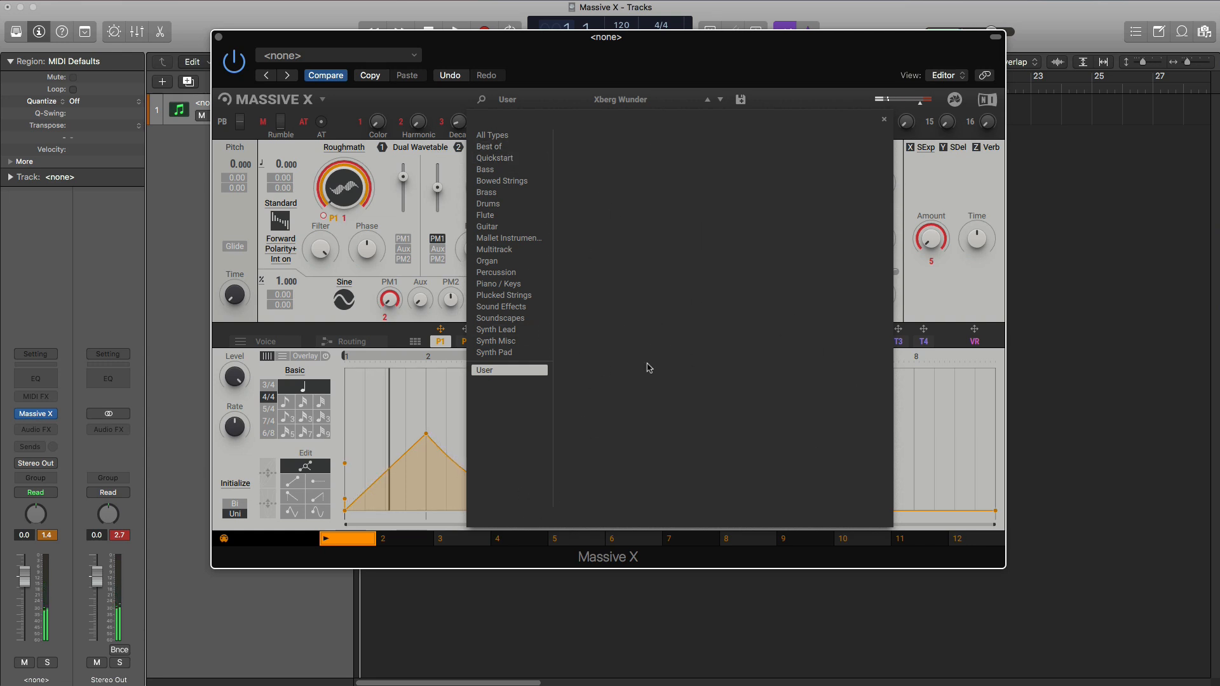
pyautogui.click(493, 148)
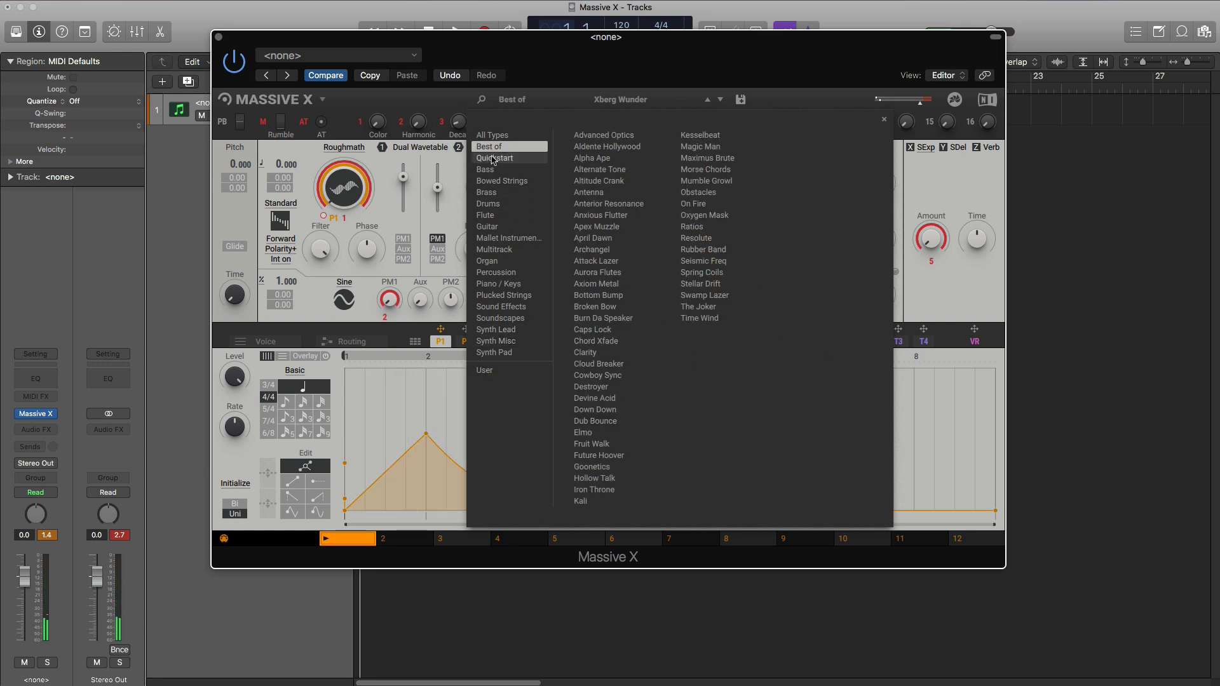
pyautogui.click(493, 135)
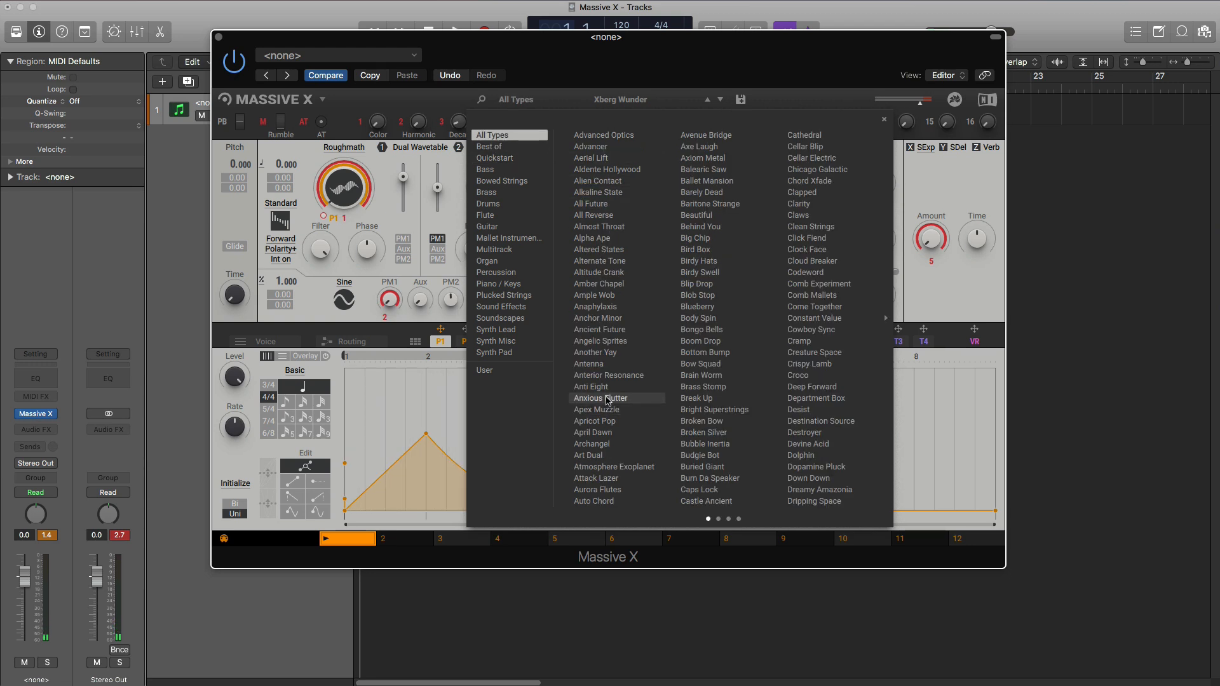
pyautogui.click(571, 101)
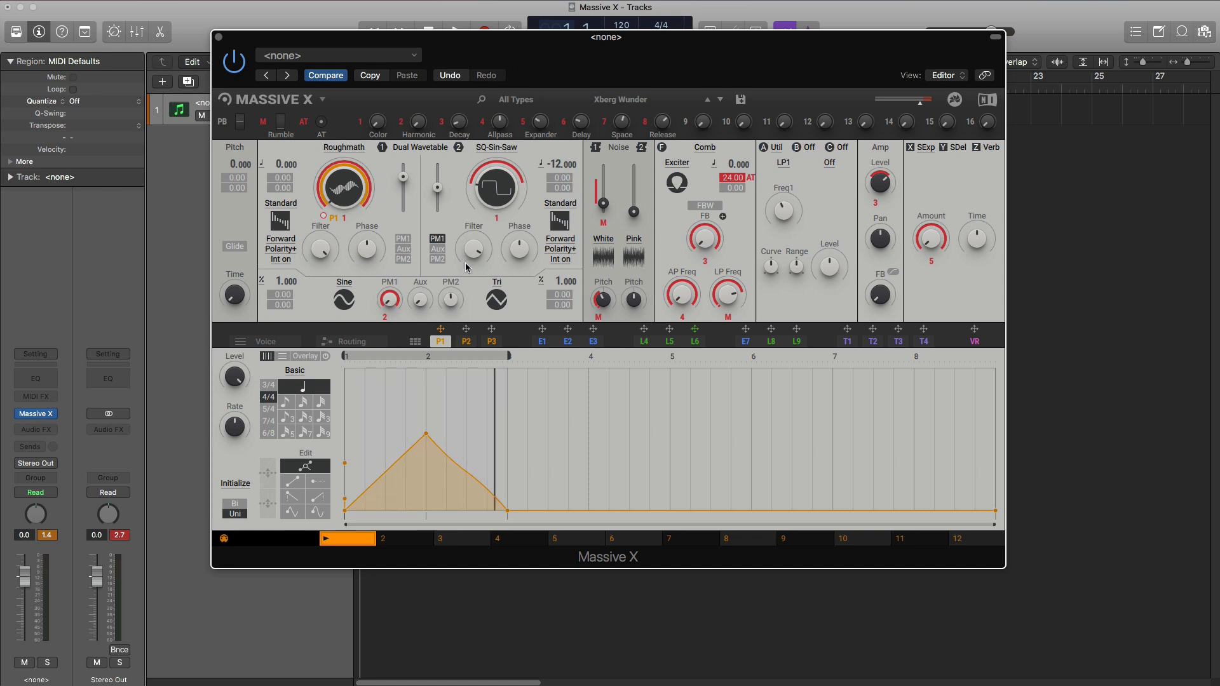
# - Reopen the preset browser to view the Guitar presets, and close it with Xberg Wunder still loaded
pyautogui.click(623, 101)
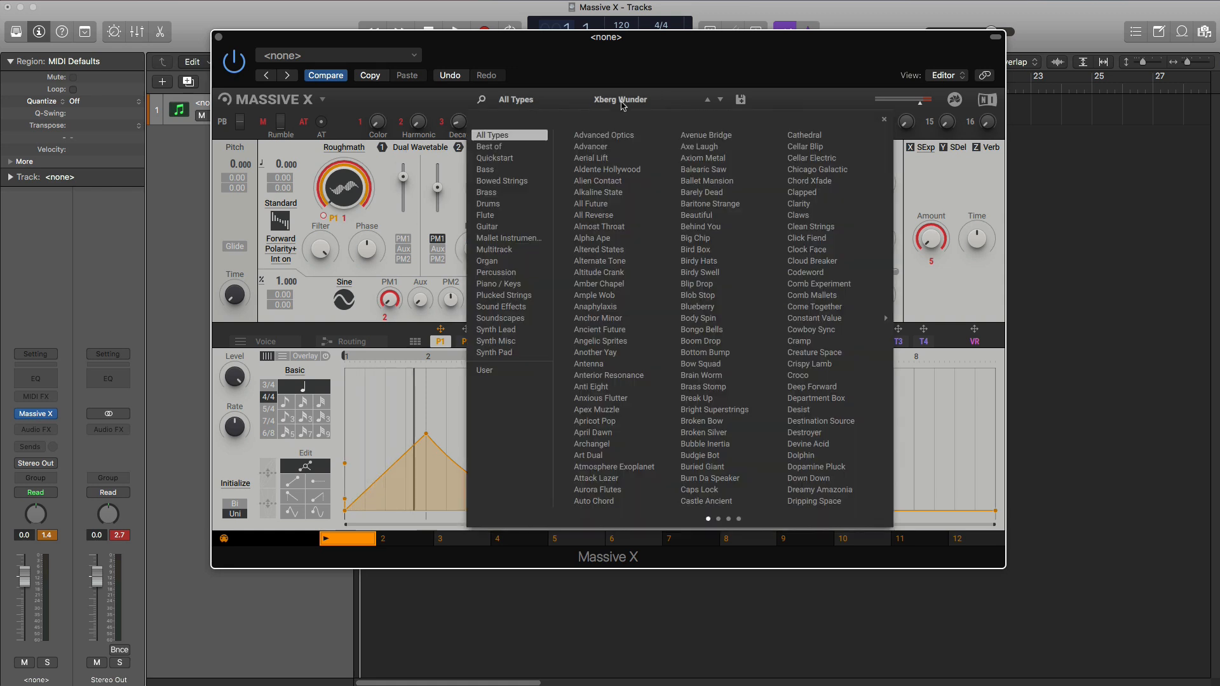
pyautogui.click(530, 227)
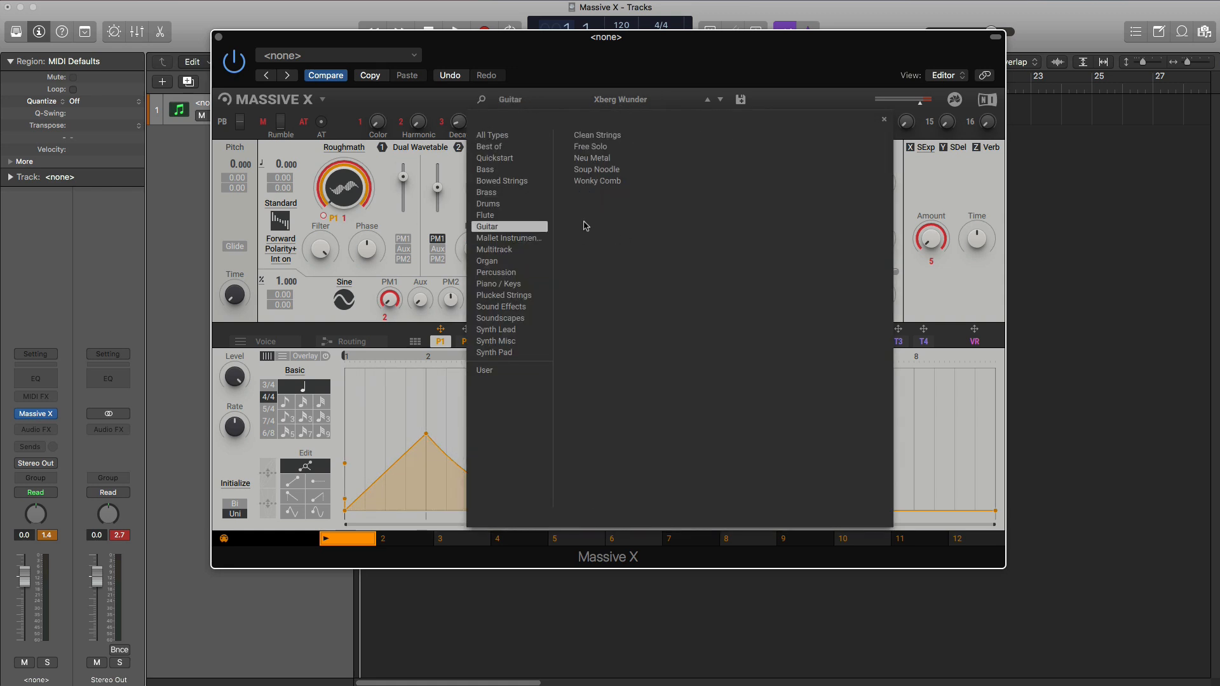
pyautogui.click(658, 103)
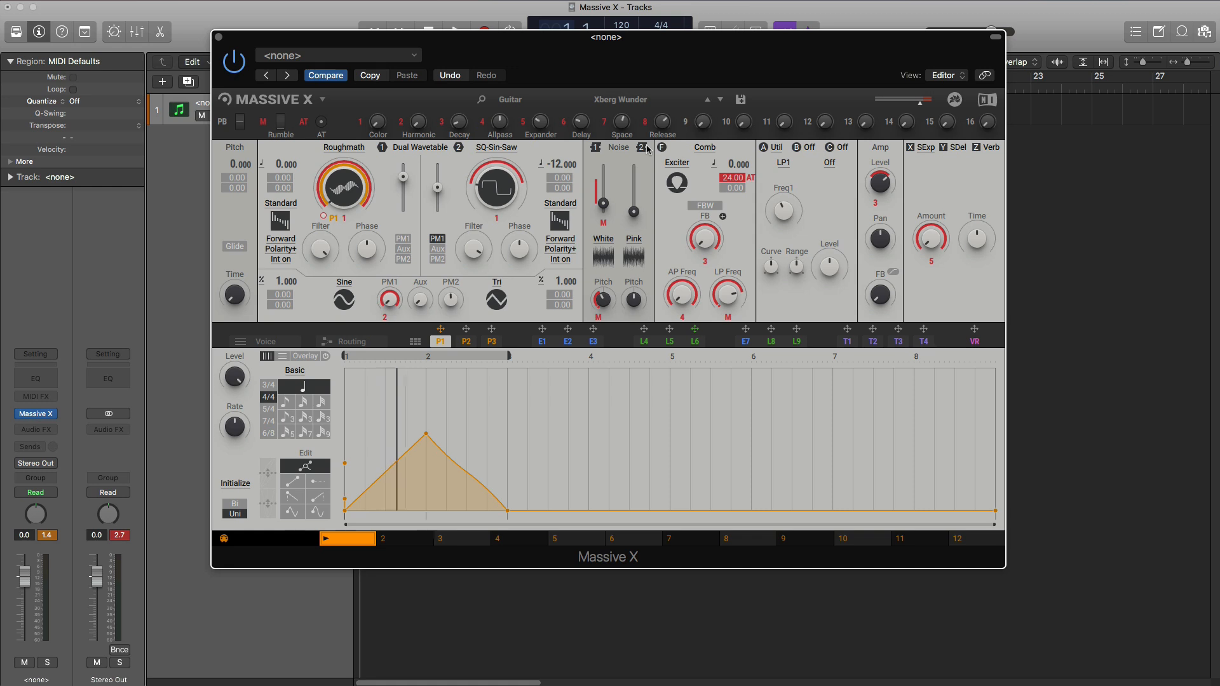